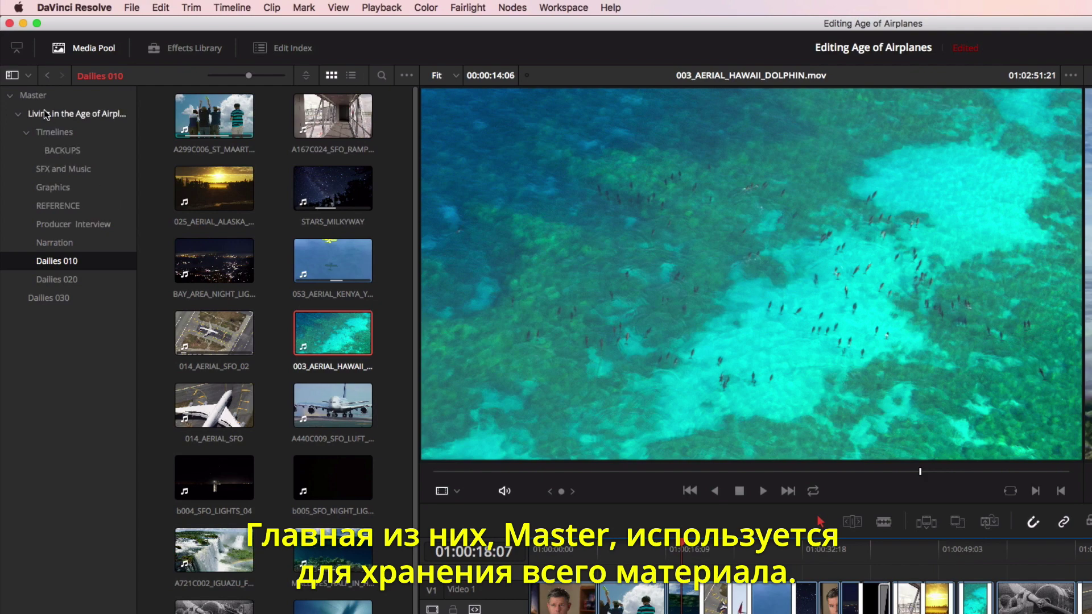
Step: Select the Master bin in the Media Pool bin list
{"action": "left_click", "coordinate": [34, 95]}
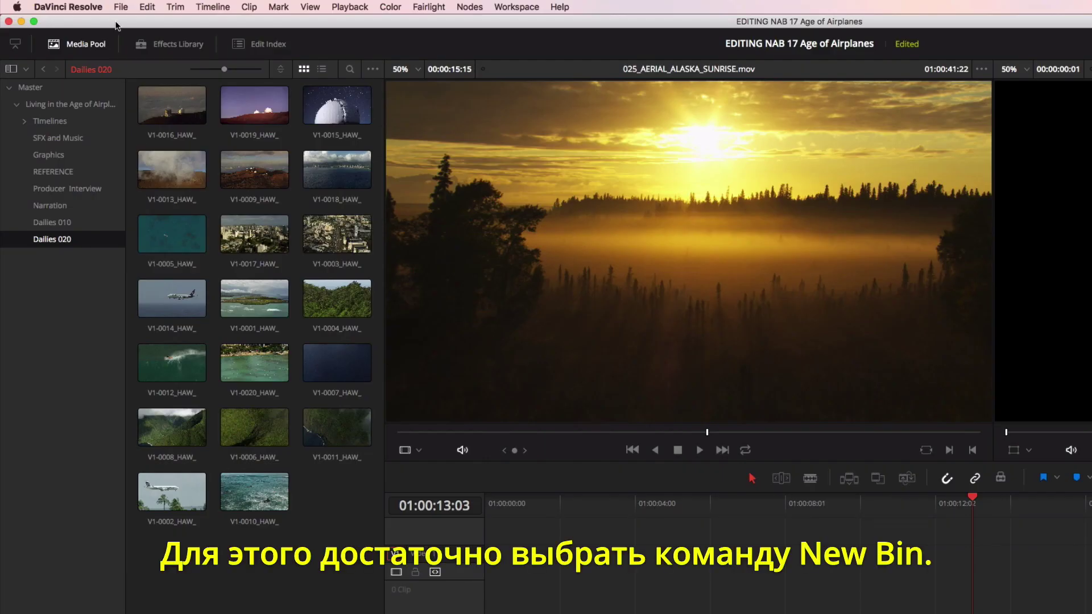
Step: Create a new Dailies 030 bin and import the aerial clip files into it
{"action": "left_click", "coordinate": [121, 7]}
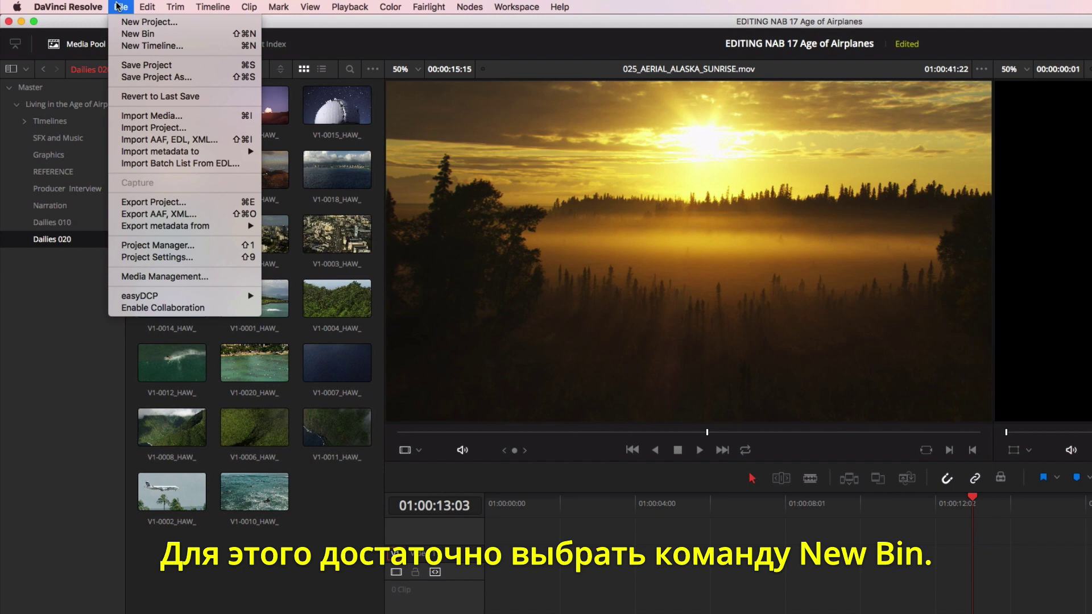
{"action": "left_click", "coordinate": [118, 36]}
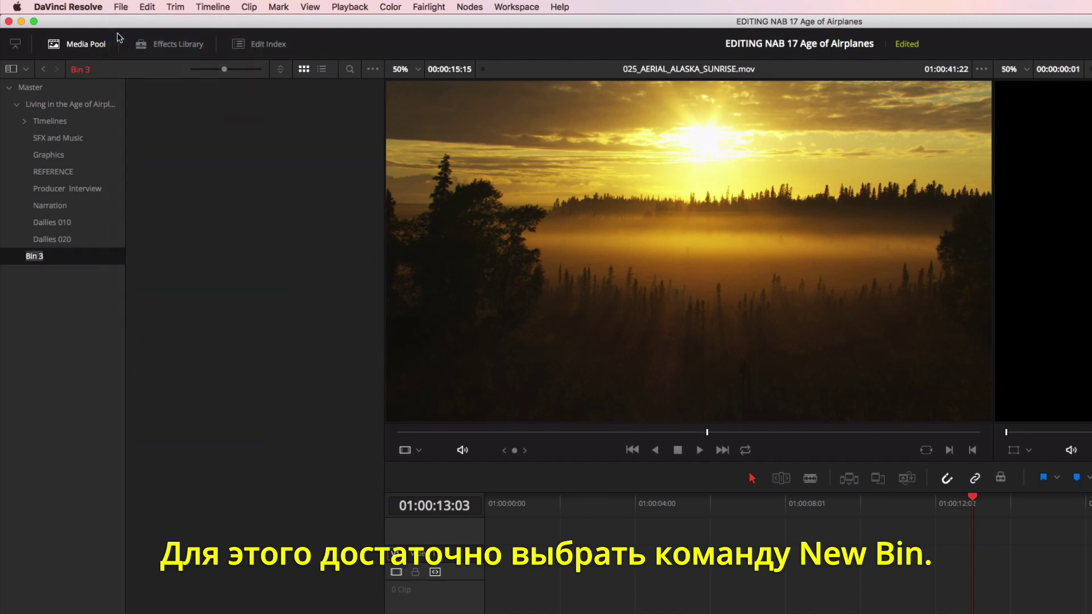
{"action": "type", "text": "Dailies"}
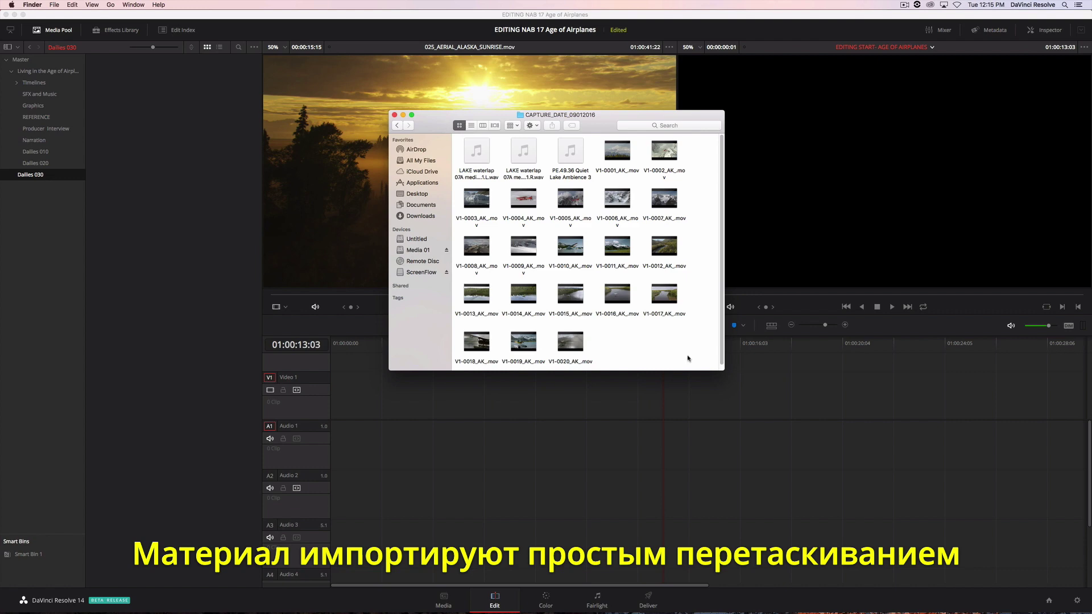
{"action": "mouse_move", "coordinate": [687, 358]}
{"action": "left_mouse_down"}
{"action": "mouse_move", "coordinate": [470, 152]}
{"action": "mouse_move", "coordinate": [131, 192]}
{"action": "left_mouse_up"}
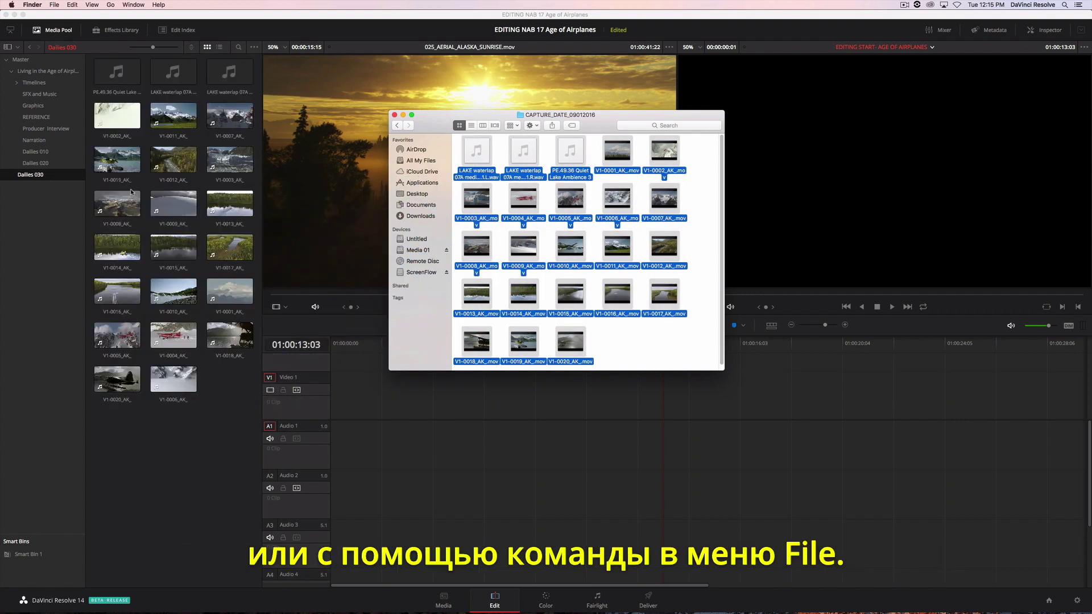
{"action": "left_click", "coordinate": [123, 189]}
Step: Move the three audio clips into the SFX and Music bin, opened in a separate window
{"action": "left_click", "coordinate": [60, 139]}
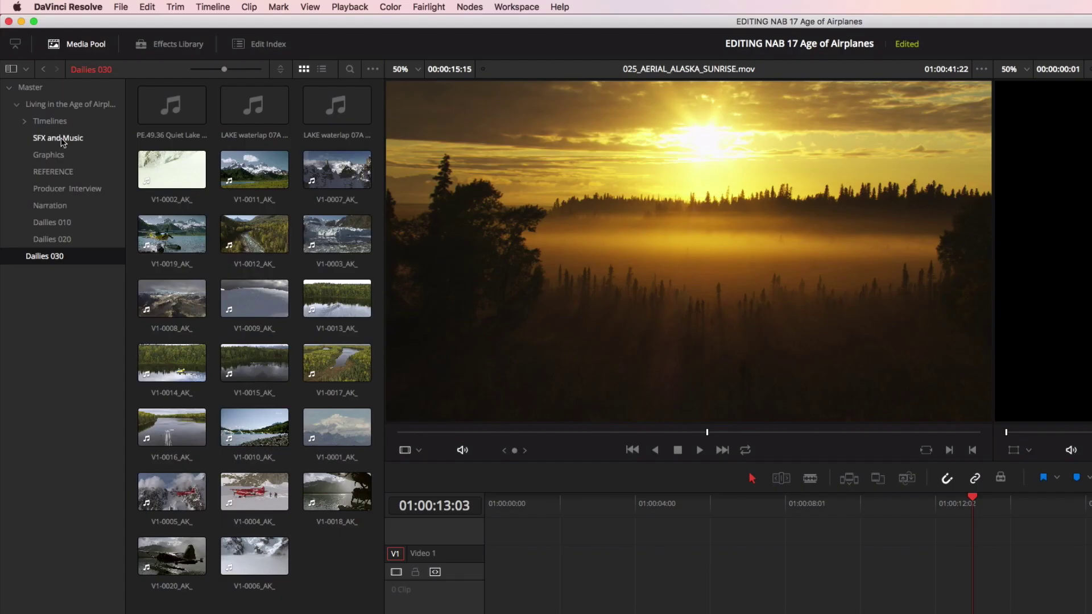
{"action": "right_click", "coordinate": [61, 141]}
{"action": "left_click", "coordinate": [76, 187]}
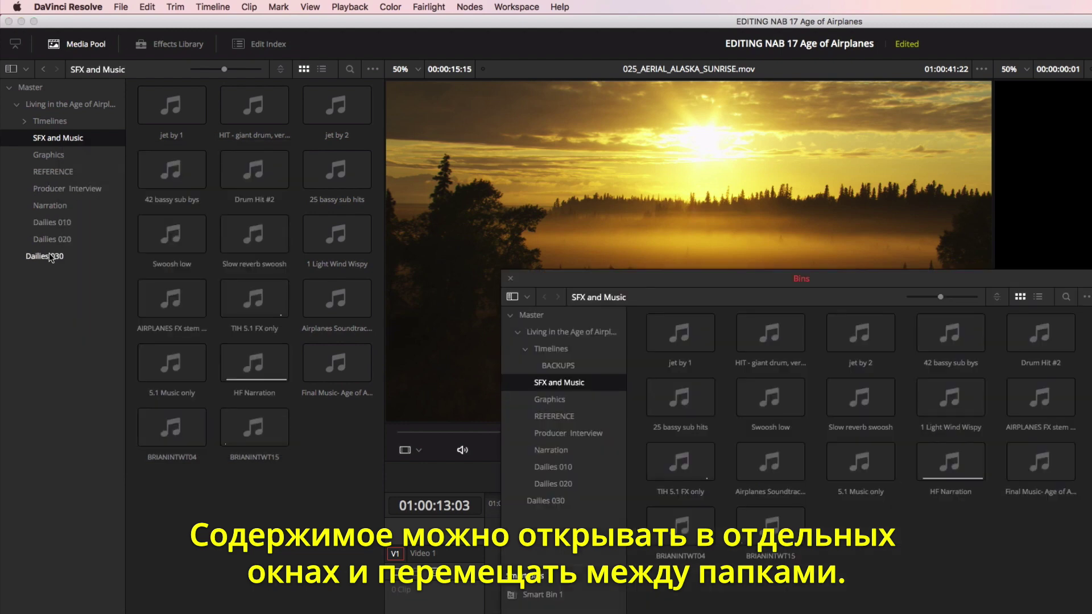
{"action": "mouse_move", "coordinate": [133, 110]}
{"action": "left_mouse_down"}
{"action": "mouse_move", "coordinate": [366, 128]}
{"action": "mouse_move", "coordinate": [981, 558]}
{"action": "left_mouse_up"}
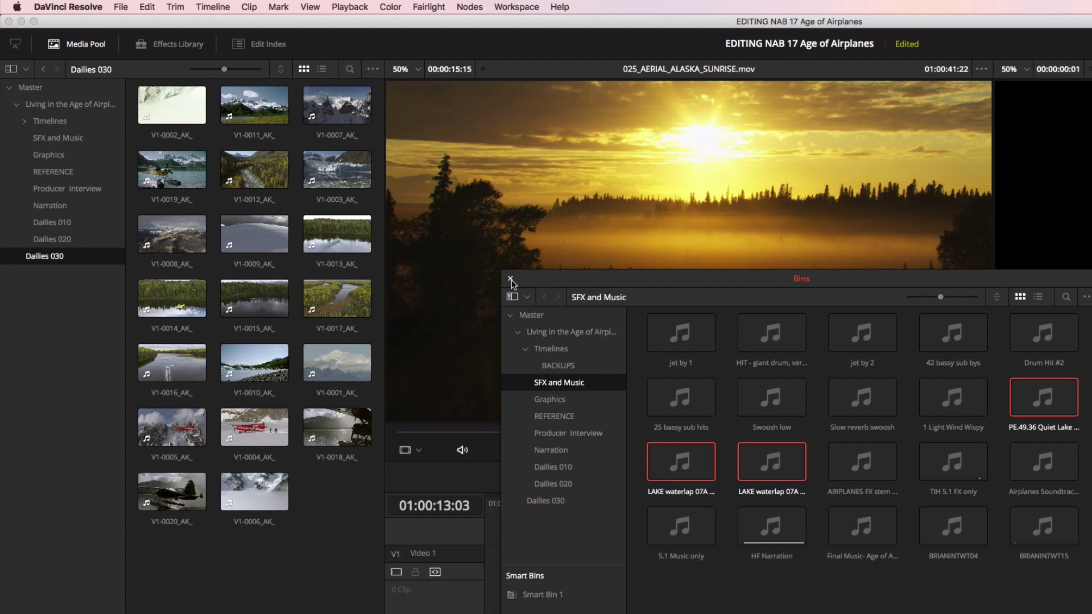
Step: Close the bins window, enlarge thumbnails, and list the clips with a Duration column
{"action": "left_click", "coordinate": [510, 278]}
{"action": "left_click_drag", "start_coordinate": [224, 70], "coordinate": [228, 69]}
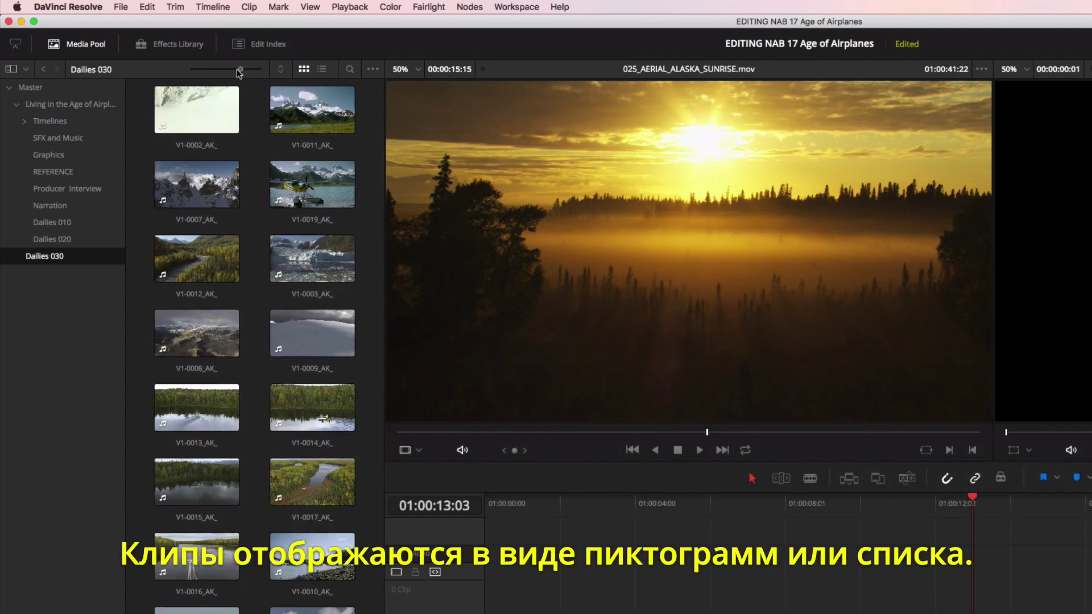
{"action": "left_click", "coordinate": [322, 69]}
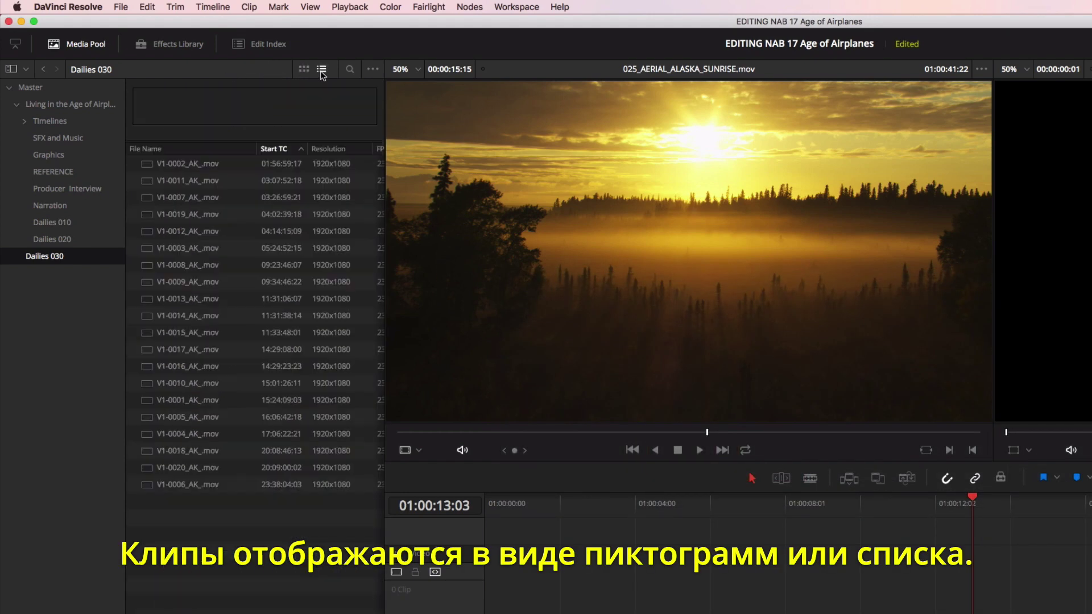
{"action": "right_click", "coordinate": [279, 150]}
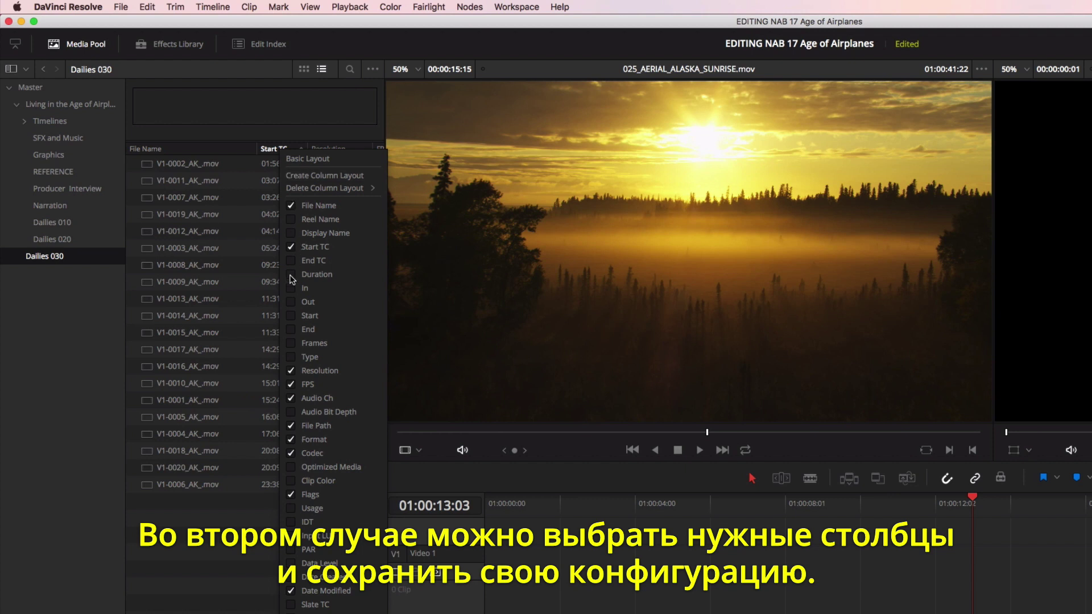
{"action": "left_click", "coordinate": [292, 276]}
Step: Reset the list columns to Basic Layout and show Dailies 010 as thumbnails
{"action": "left_click", "coordinate": [307, 160]}
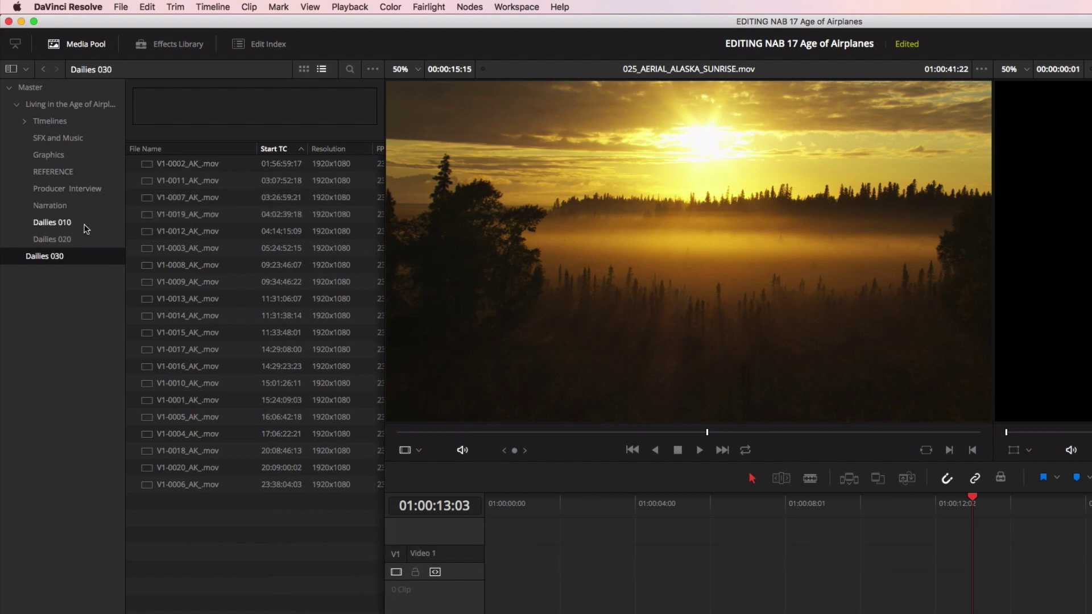
{"action": "left_click", "coordinate": [85, 228]}
{"action": "left_click", "coordinate": [303, 69]}
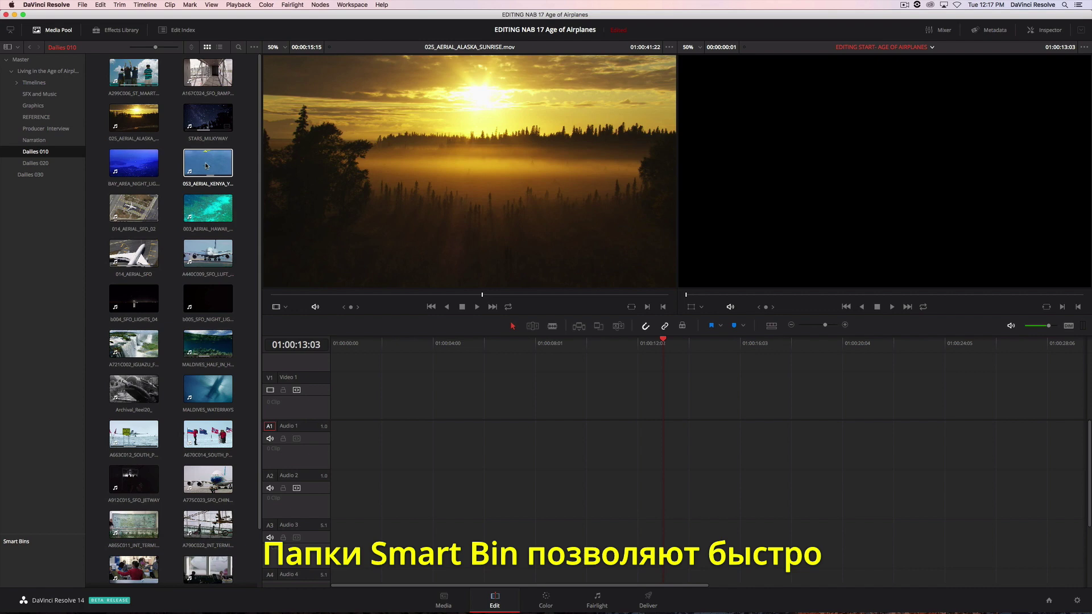
Step: Set up a new smart bin rule Keywords contains 'aerial', adding a second 'plane' rule
{"action": "right_click", "coordinate": [47, 558]}
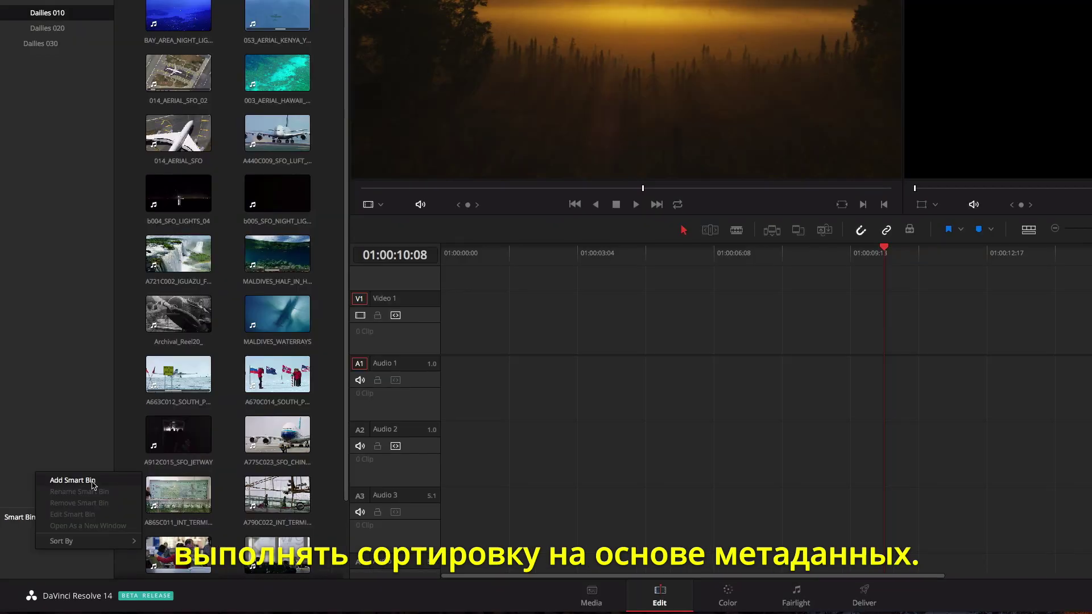
{"action": "left_click", "coordinate": [94, 507]}
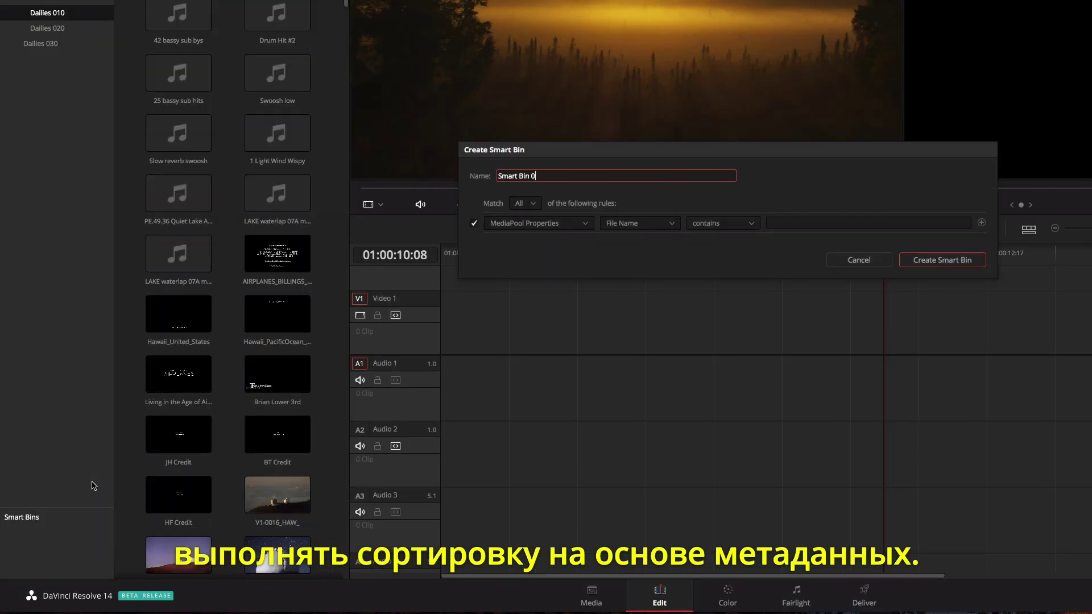
{"action": "left_click", "coordinate": [663, 224]}
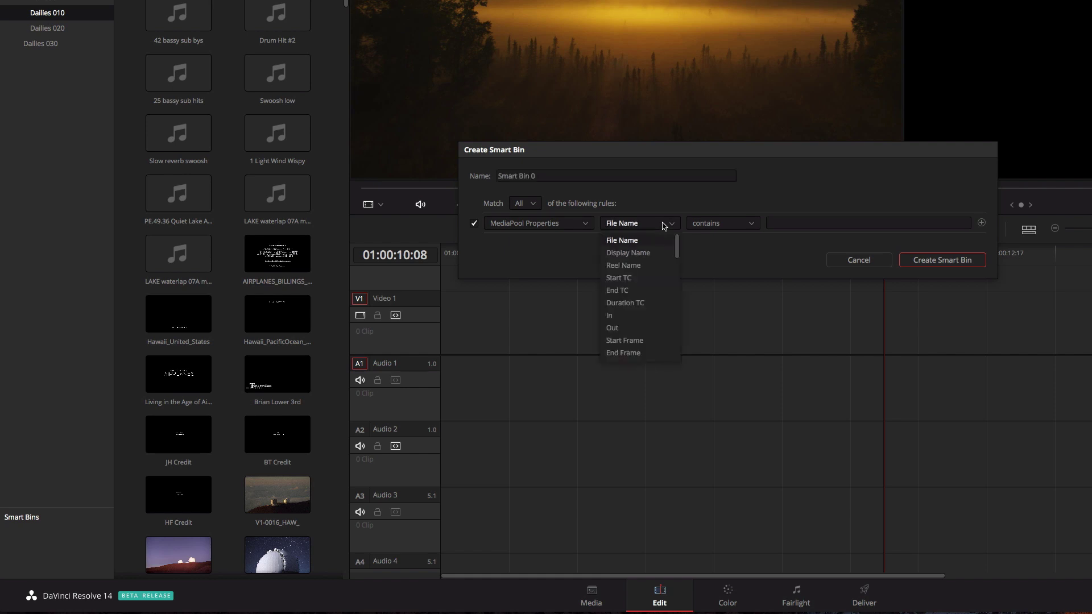
{"action": "scroll", "coordinate": [639, 307], "scroll_direction": "down", "scroll_amount": 5}
{"action": "left_click", "coordinate": [651, 353]}
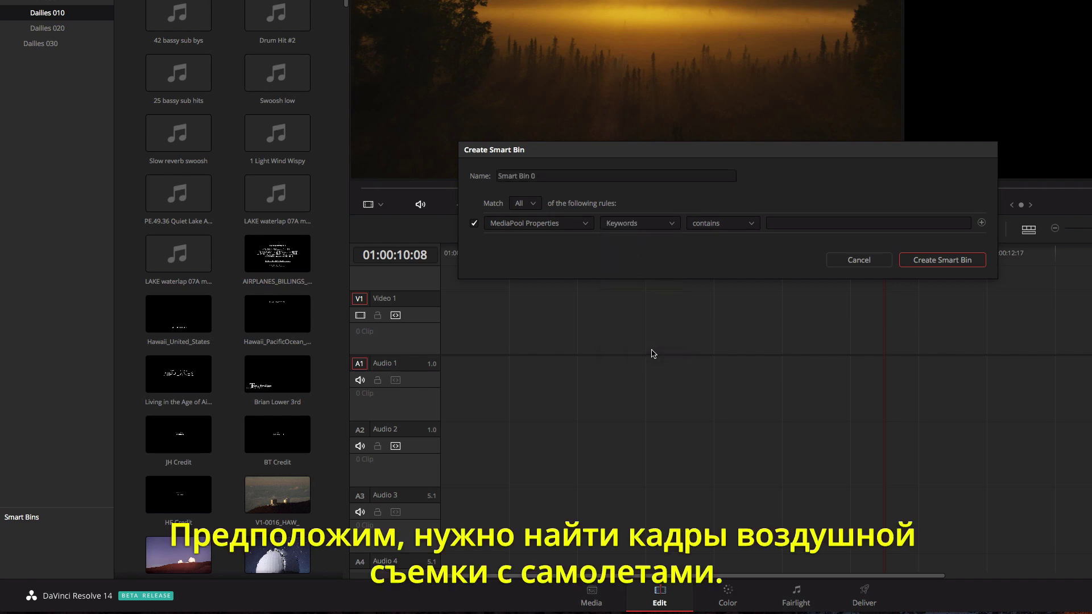
{"action": "left_click", "coordinate": [783, 222]}
{"action": "type", "text": "ae"}
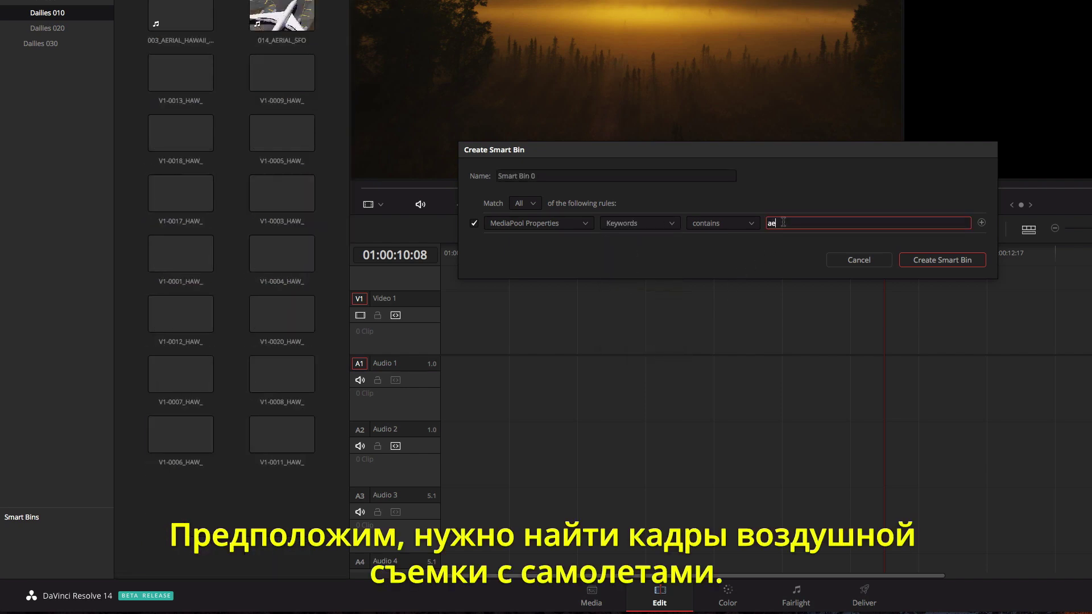
{"action": "type", "text": "rial"}
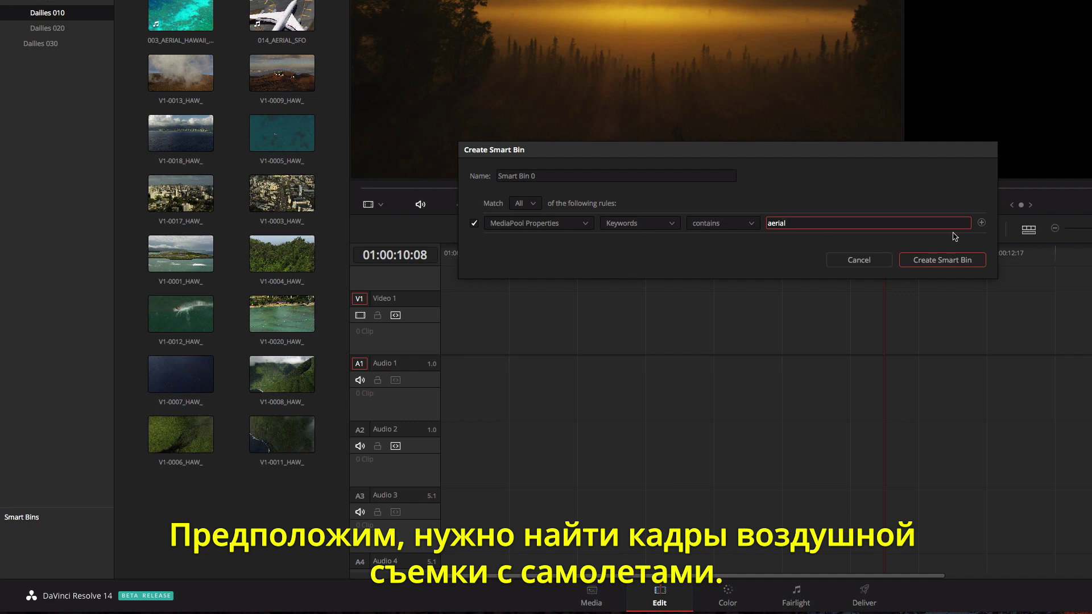
{"action": "left_click", "coordinate": [983, 224]}
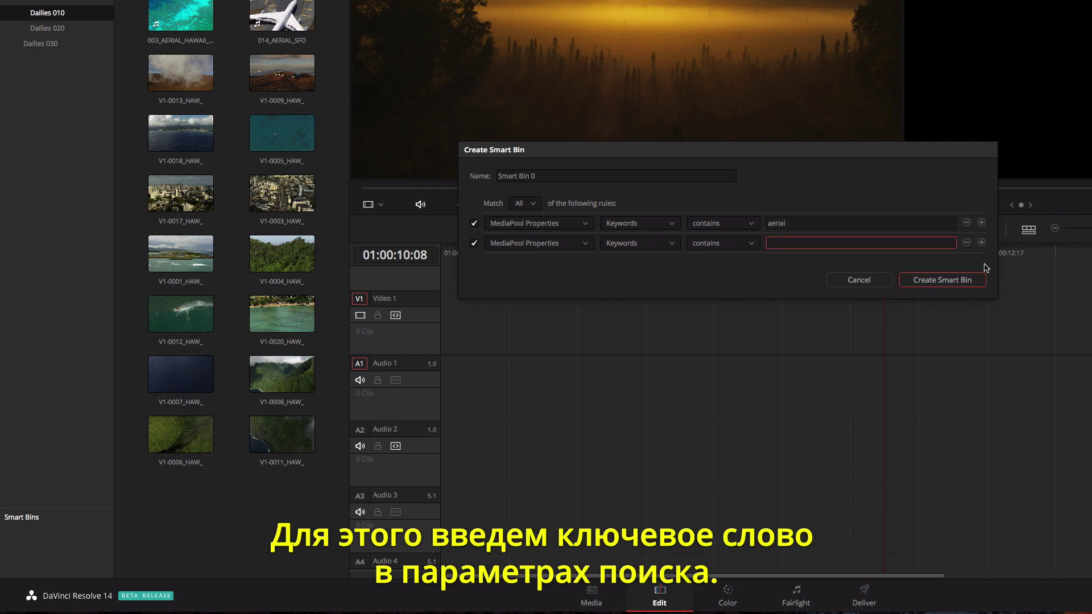
{"action": "type", "text": "plane"}
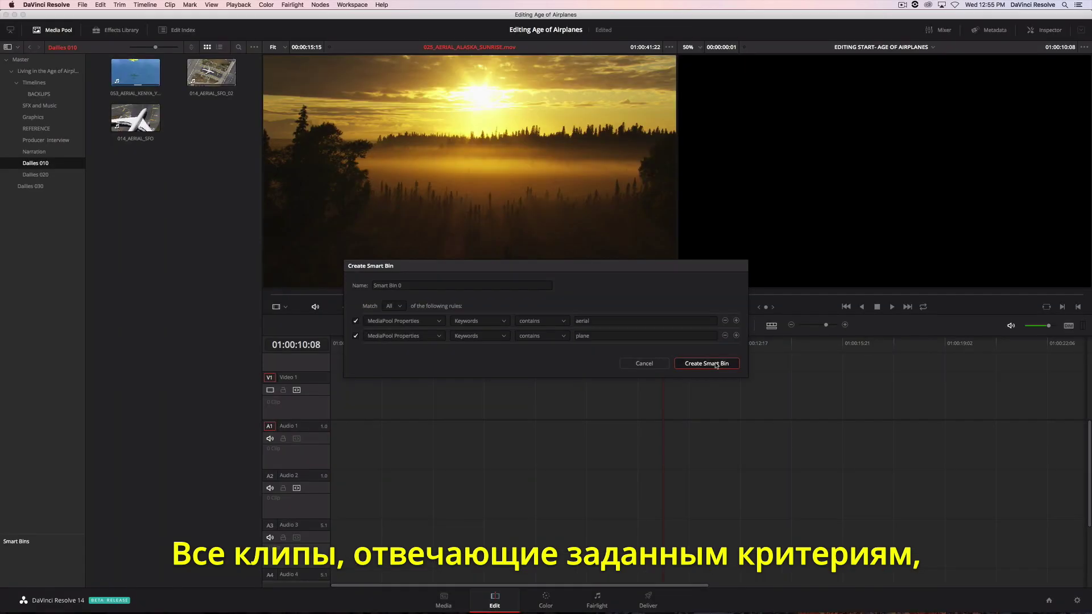
Step: Create Smart Bin 0, lay its three aerial clips end to end on V1, and scrub them
{"action": "left_click", "coordinate": [713, 362]}
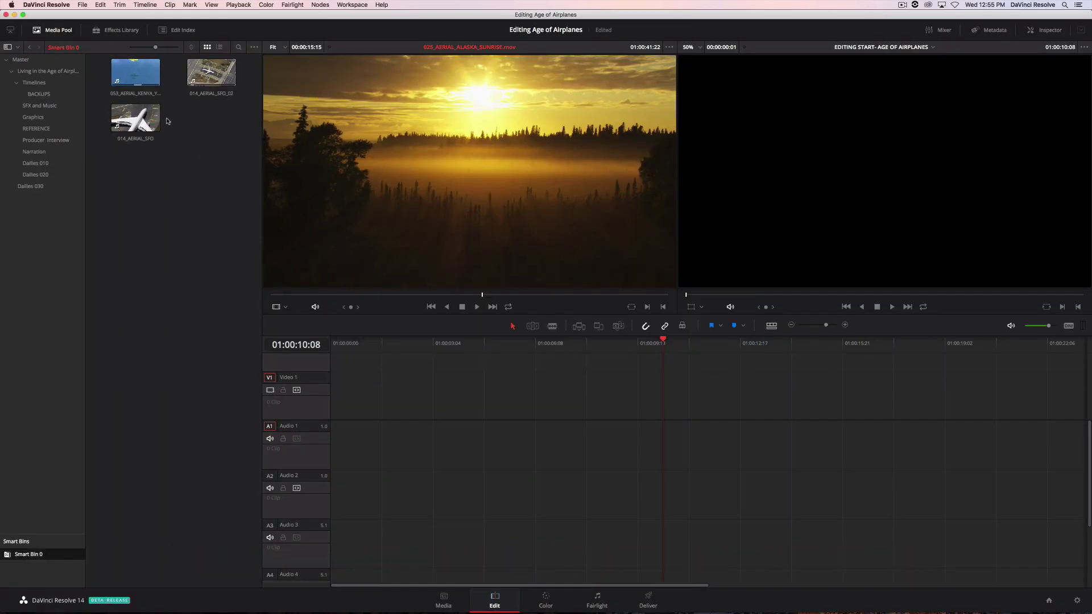
{"action": "left_click_drag", "start_coordinate": [102, 64], "coordinate": [209, 134]}
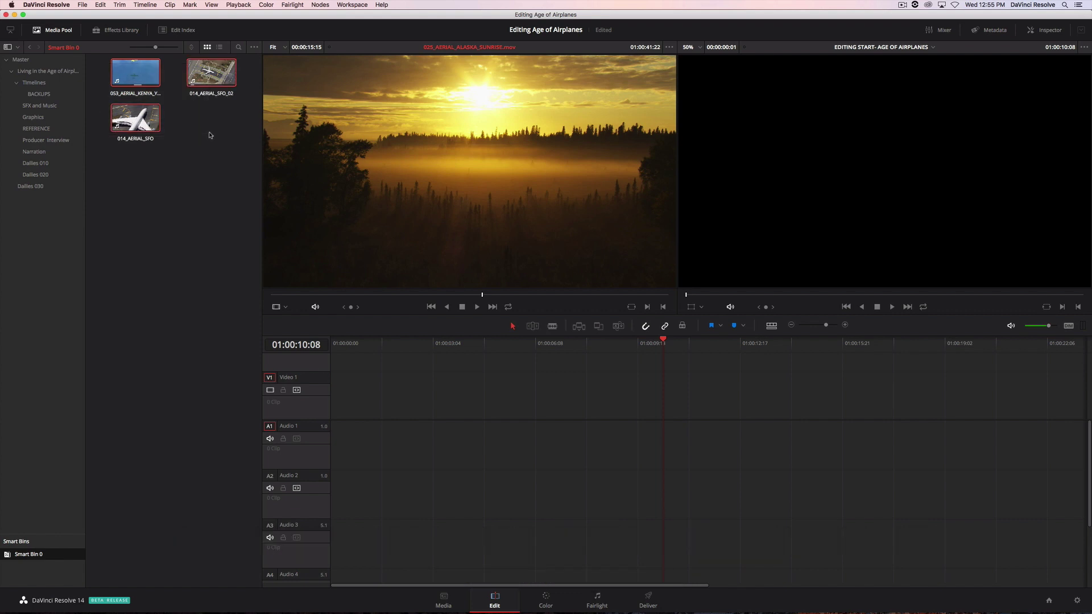
{"action": "left_click_drag", "start_coordinate": [206, 82], "coordinate": [329, 411]}
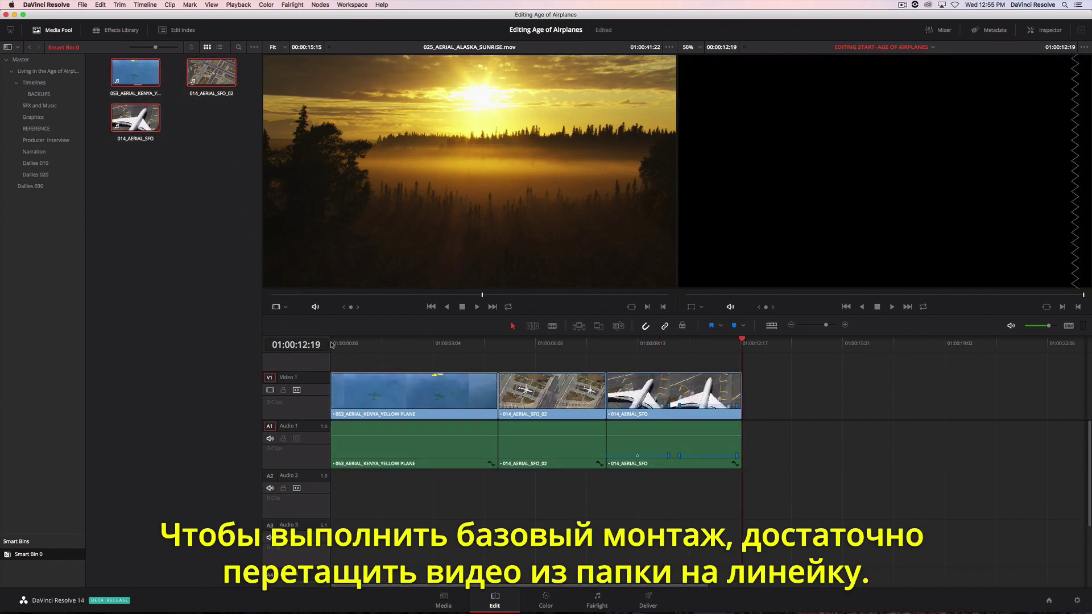
{"action": "left_click_drag", "start_coordinate": [331, 344], "coordinate": [698, 368]}
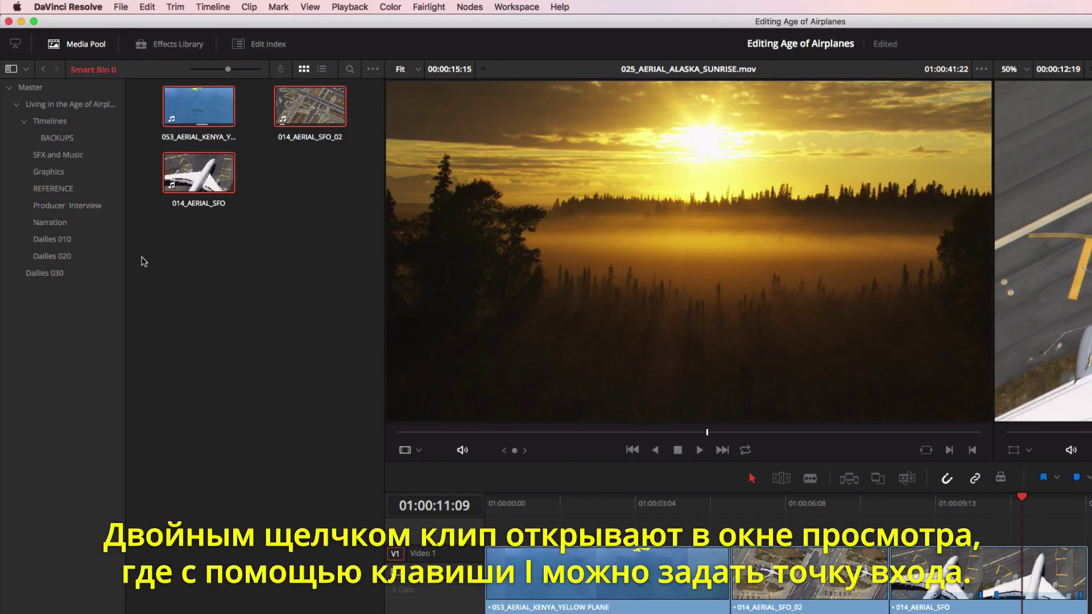
Step: Set an out point on the St Maarten landing clip and append it to the timeline end
{"action": "left_click", "coordinate": [80, 241]}
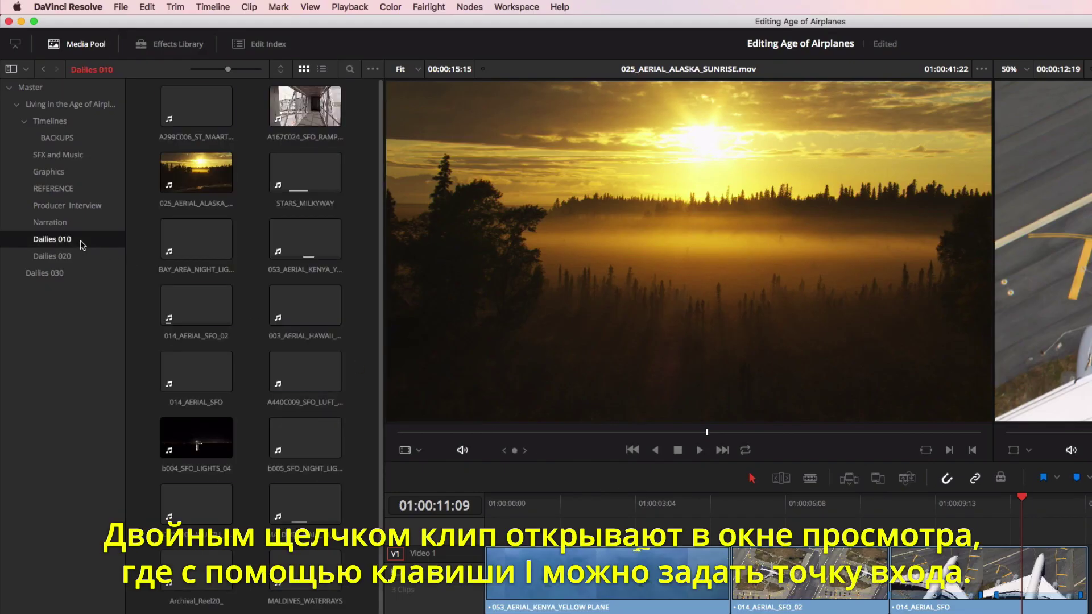
{"action": "double_click", "coordinate": [206, 114]}
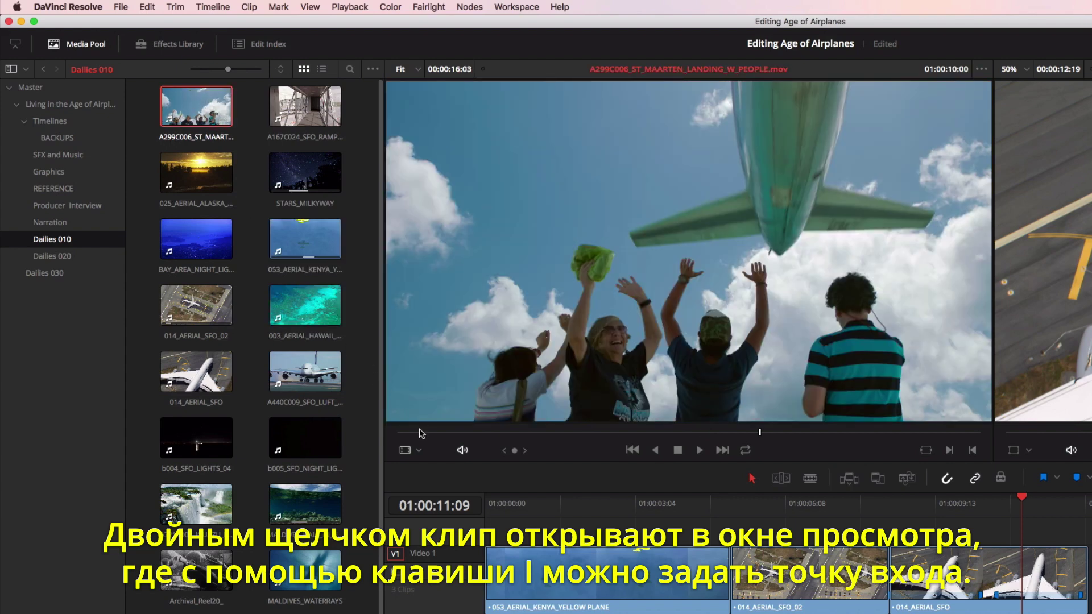
{"action": "left_click_drag", "start_coordinate": [419, 433], "coordinate": [801, 452]}
{"action": "key", "text": "o"}
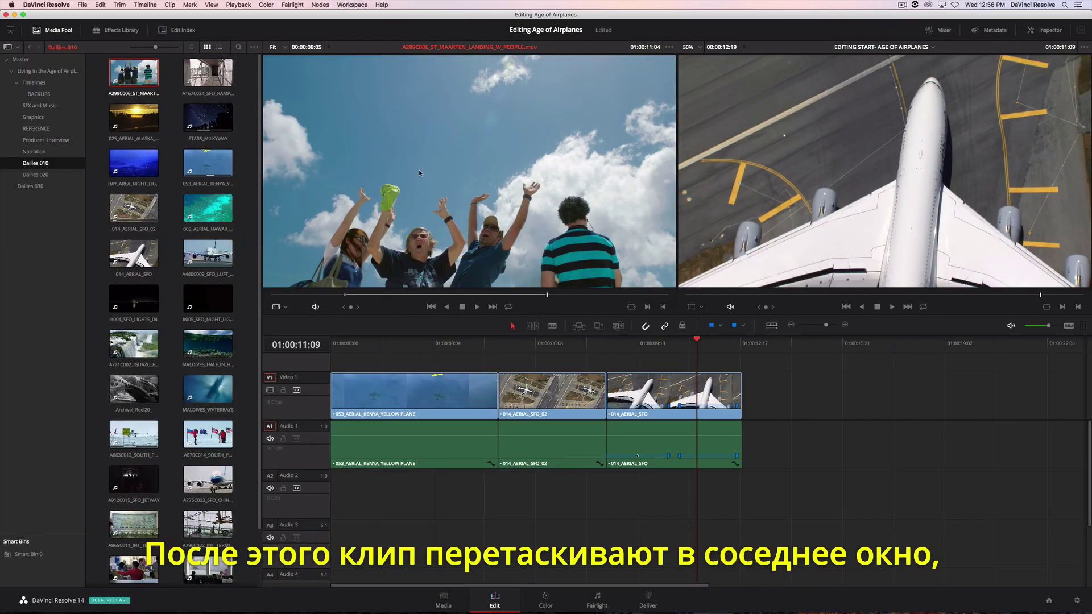
{"action": "left_click_drag", "start_coordinate": [418, 172], "coordinate": [917, 171]}
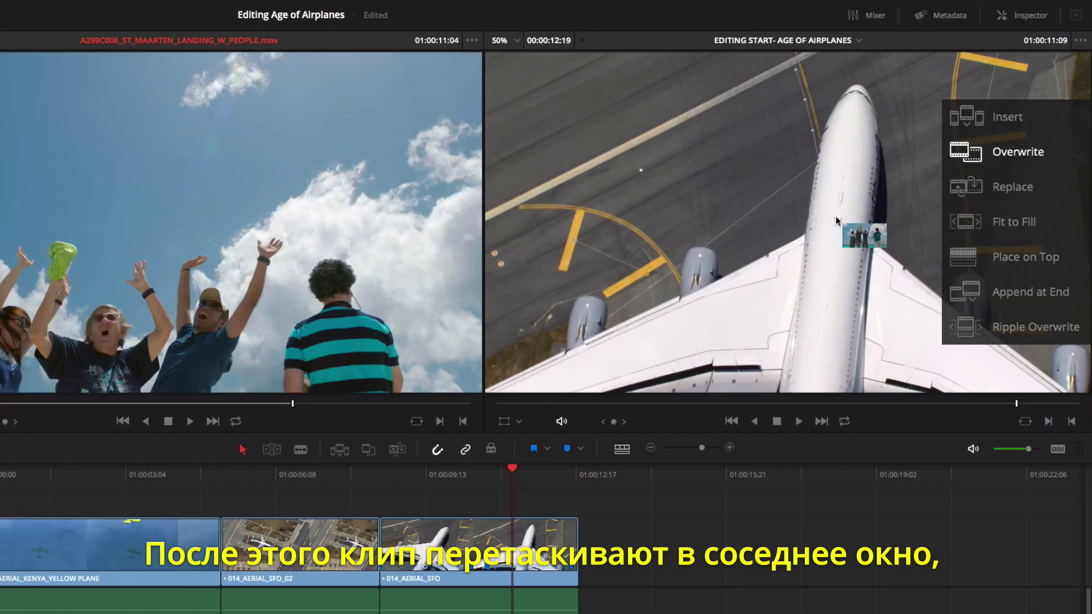
{"action": "left_click_drag", "start_coordinate": [836, 220], "coordinate": [973, 297]}
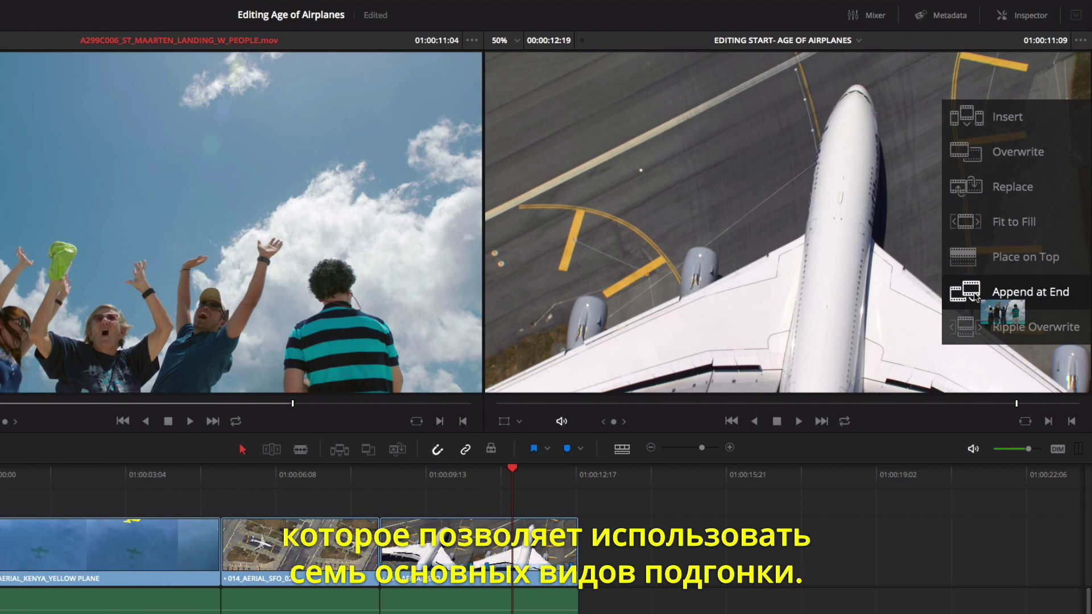
{"action": "left_click_drag", "start_coordinate": [973, 295], "coordinate": [973, 293]}
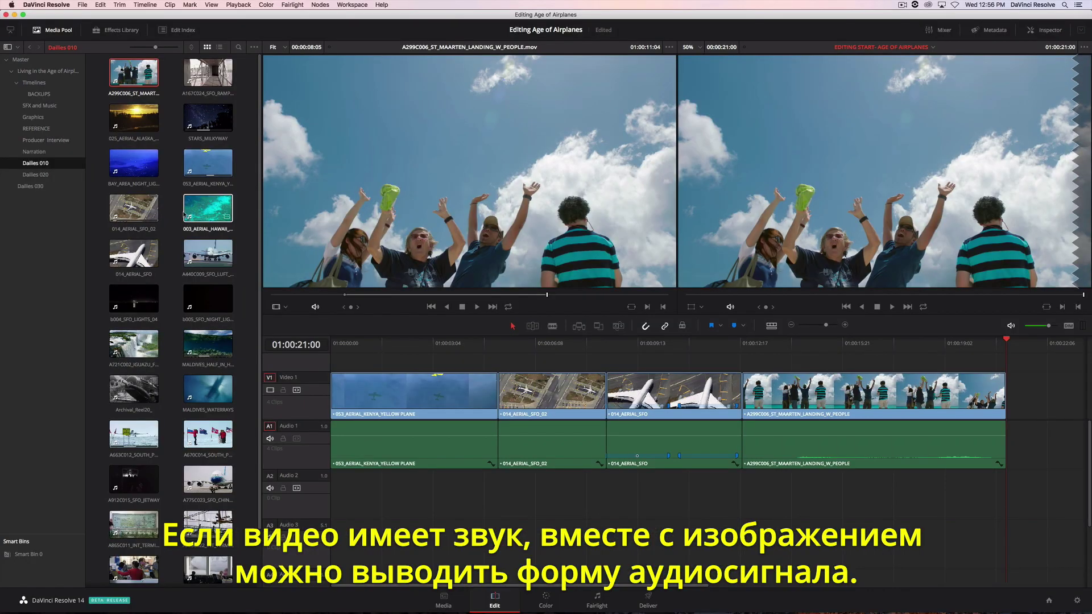
Step: Load 01_Brian_Int_Edit from Producer Interview with a zoomed audio waveform shown
{"action": "left_click", "coordinate": [47, 140]}
{"action": "left_click", "coordinate": [212, 72]}
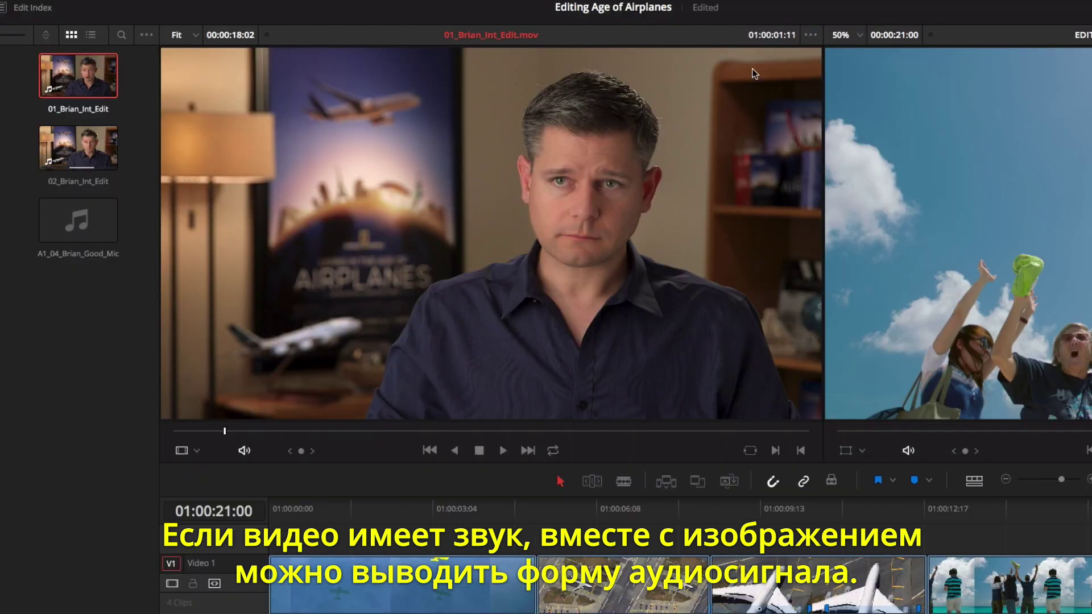
{"action": "left_click", "coordinate": [810, 35]}
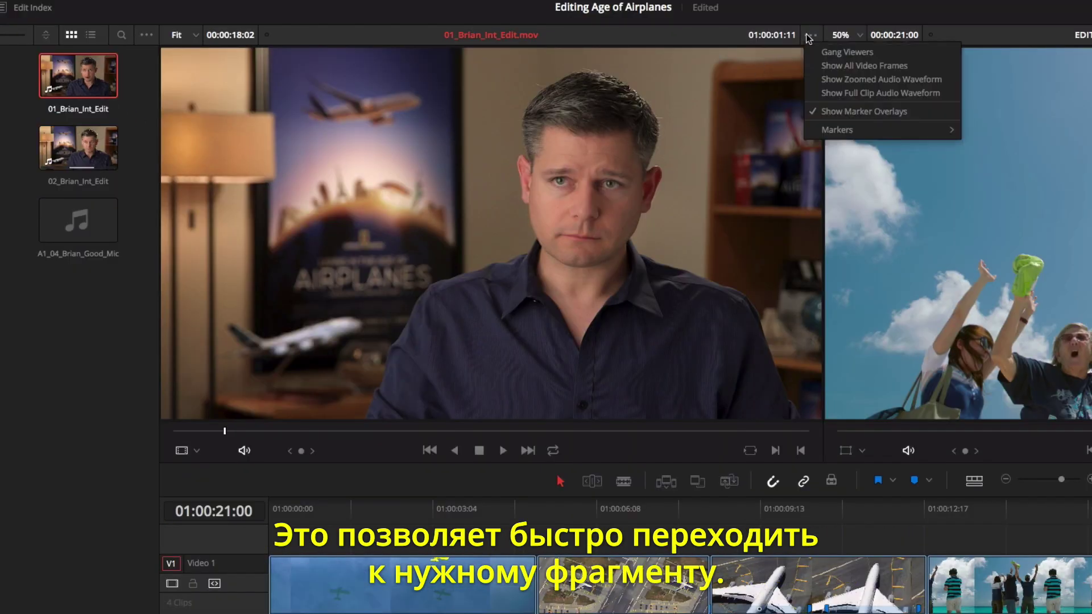
{"action": "left_click", "coordinate": [824, 79]}
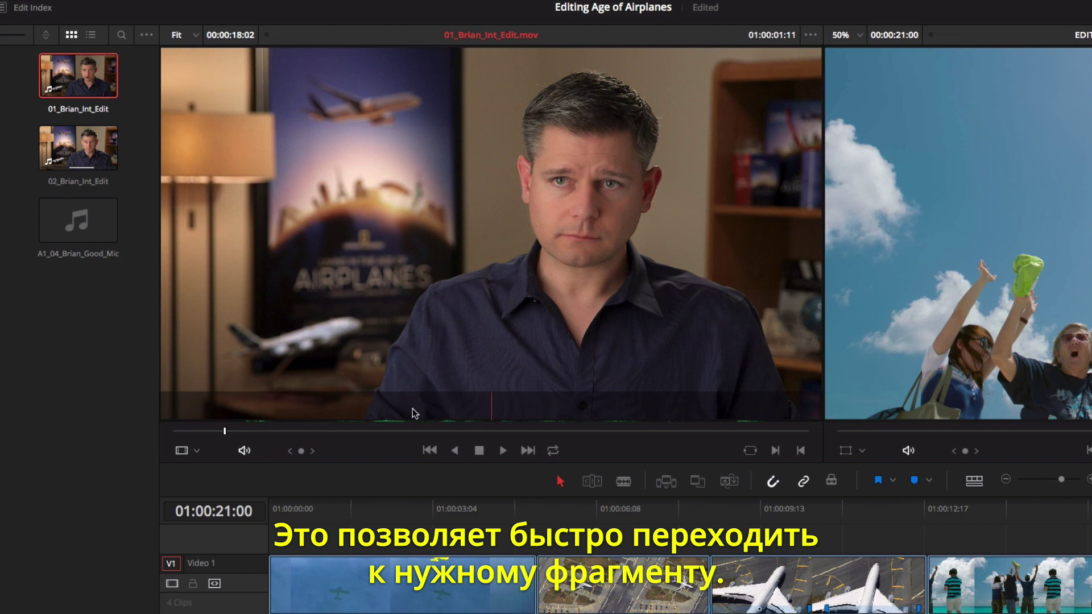
Step: Mark in and out points around the interview's speech
{"action": "left_click_drag", "start_coordinate": [227, 431], "coordinate": [362, 448]}
{"action": "key", "text": "i"}
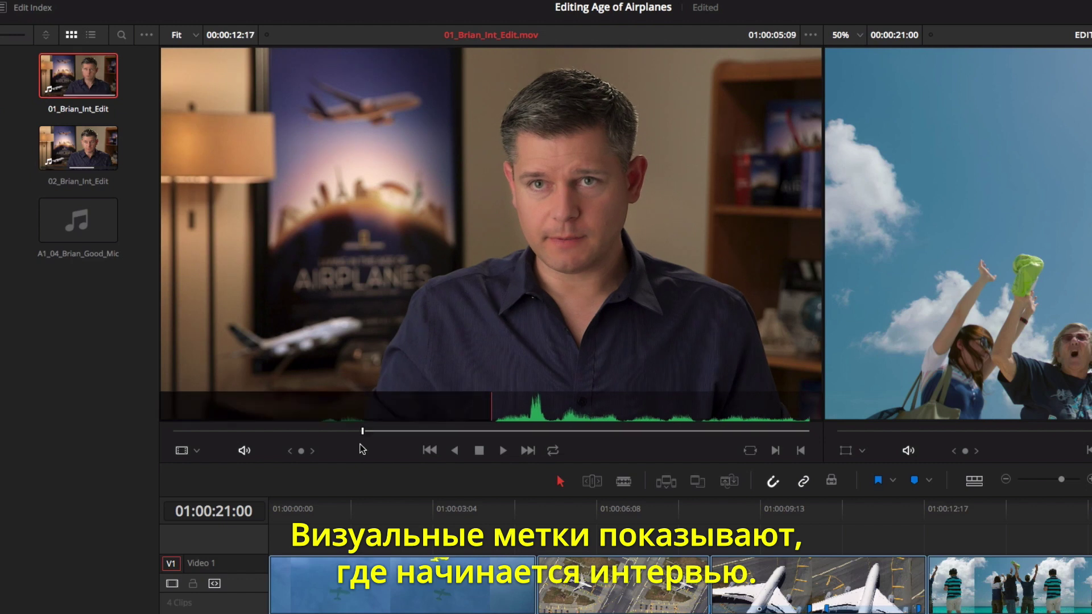
{"action": "key", "text": "space"}
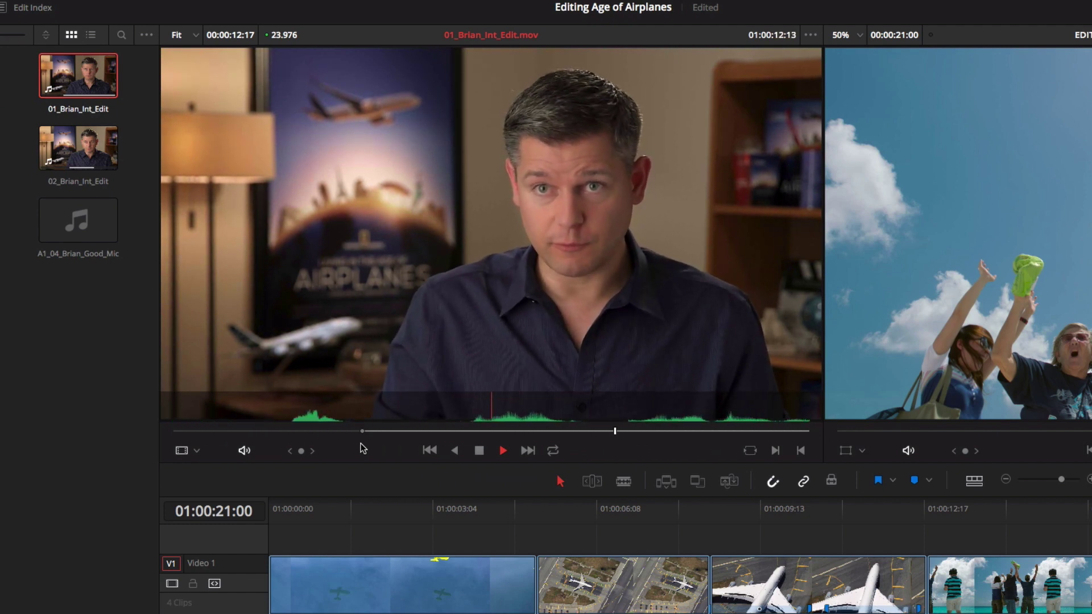
{"action": "key", "text": "space"}
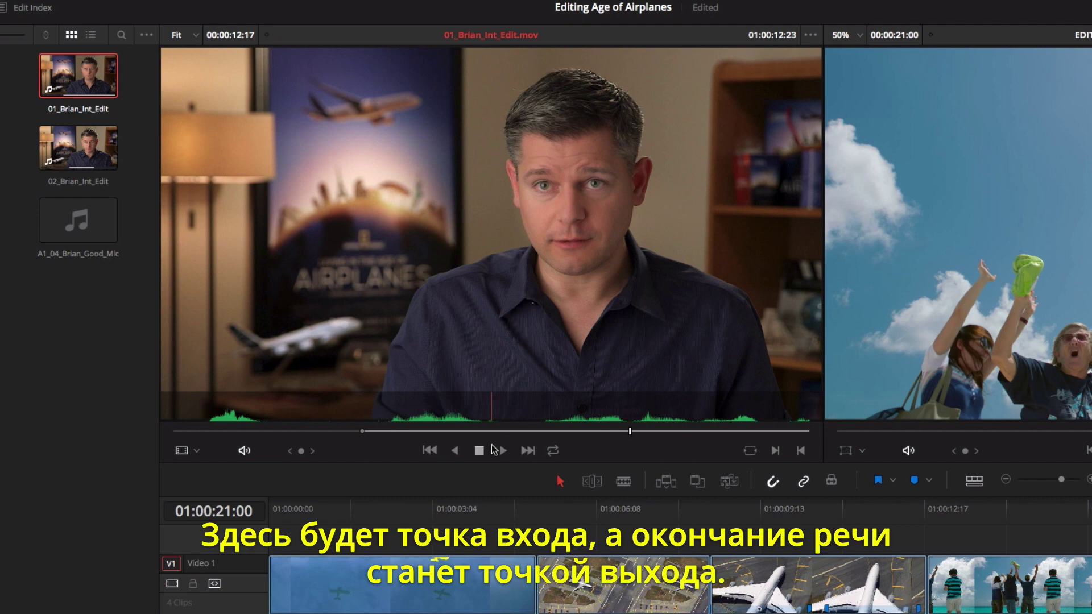
{"action": "left_click_drag", "start_coordinate": [632, 437], "coordinate": [634, 436]}
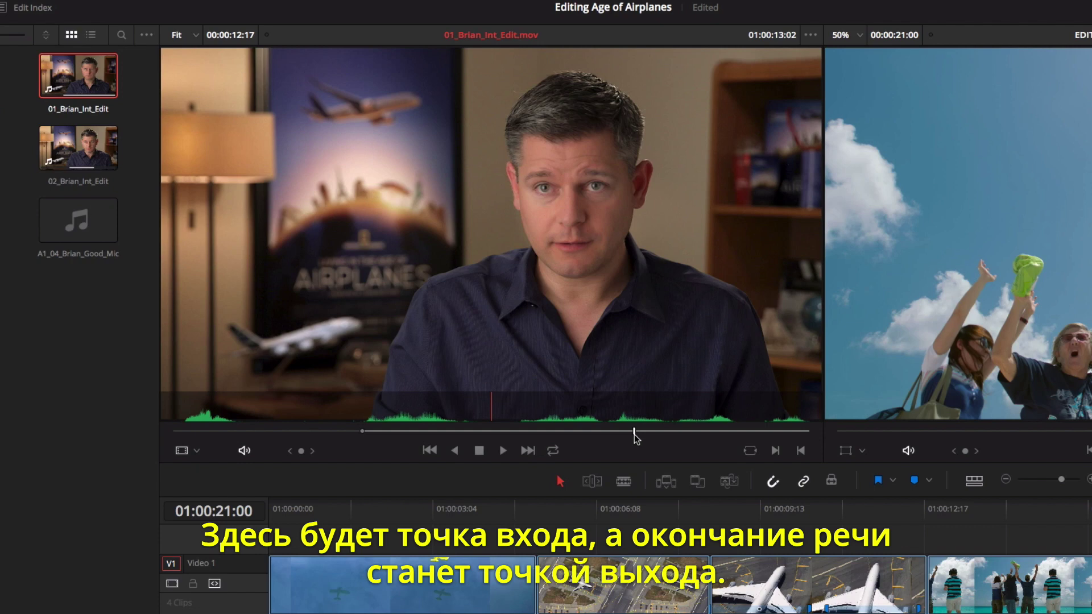
{"action": "key", "text": "o"}
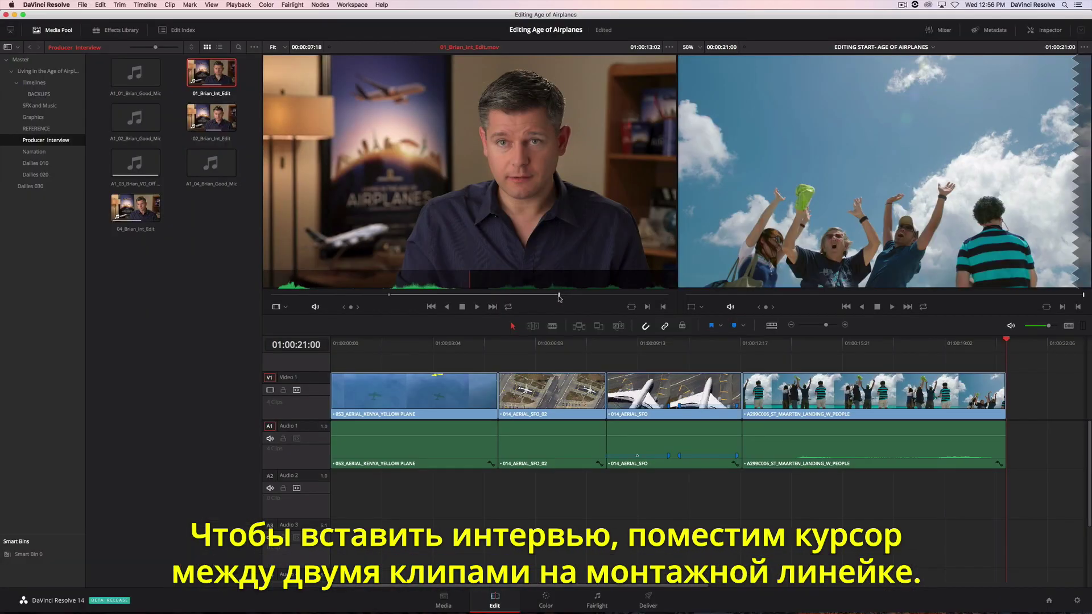
Step: Insert the interview after the Kenya clip and add only 02_Brian_Int_Edit's audio
{"action": "left_click_drag", "start_coordinate": [1005, 341], "coordinate": [491, 344]}
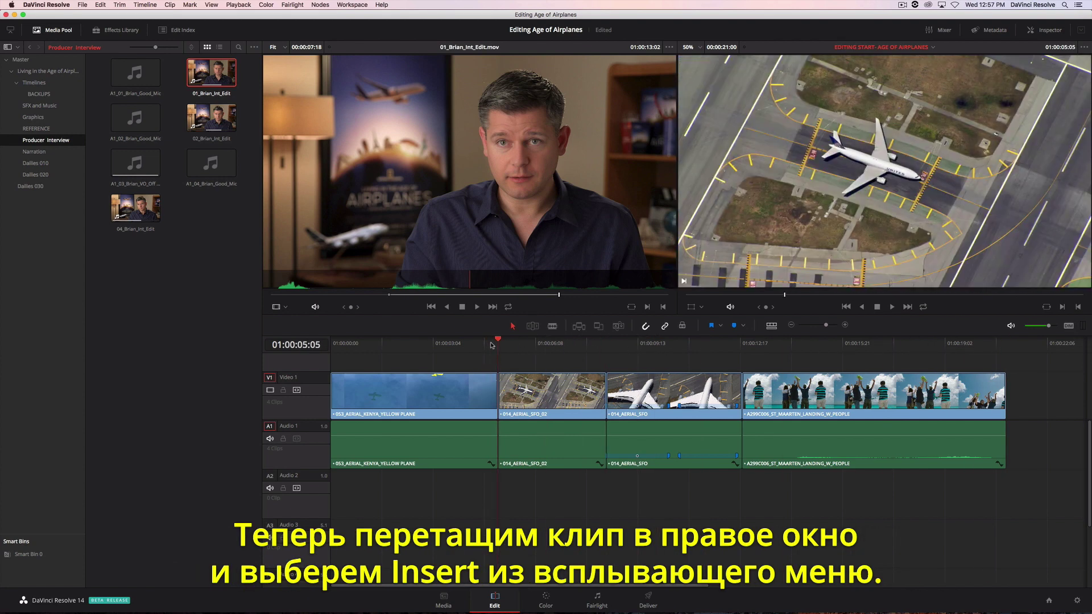
{"action": "mouse_move", "coordinate": [435, 209]}
{"action": "left_mouse_down"}
{"action": "mouse_move", "coordinate": [975, 154]}
{"action": "mouse_move", "coordinate": [1000, 103]}
{"action": "left_mouse_up"}
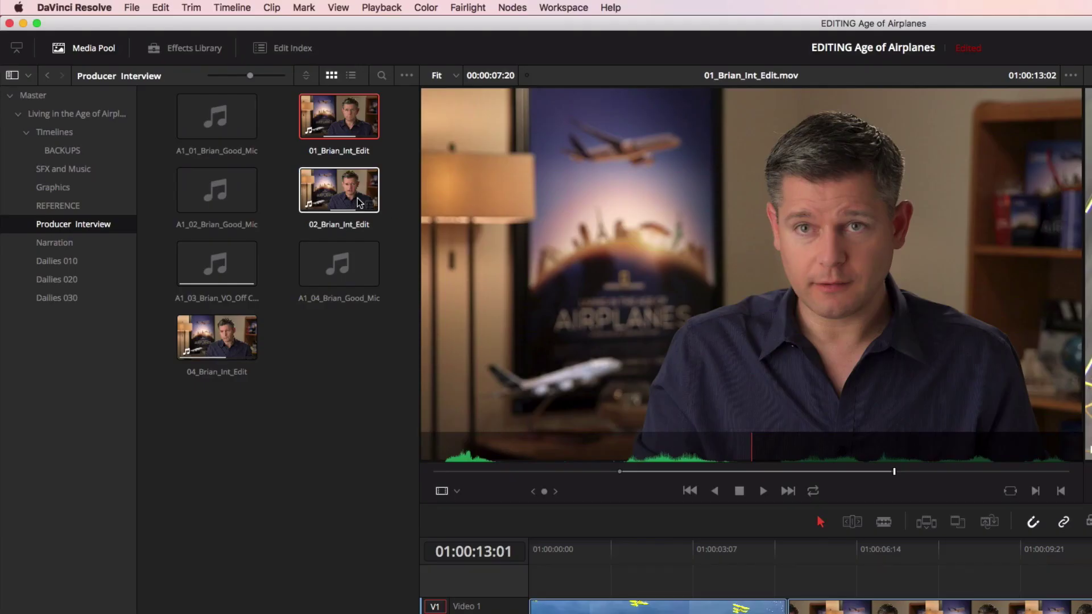
{"action": "double_click", "coordinate": [209, 119]}
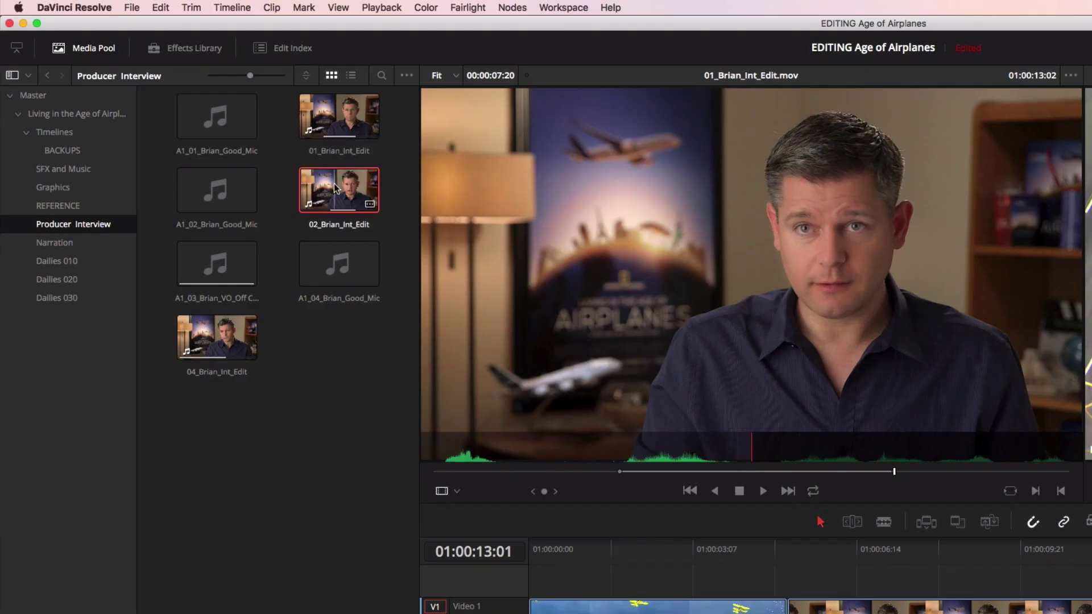
{"action": "mouse_move", "coordinate": [469, 214]}
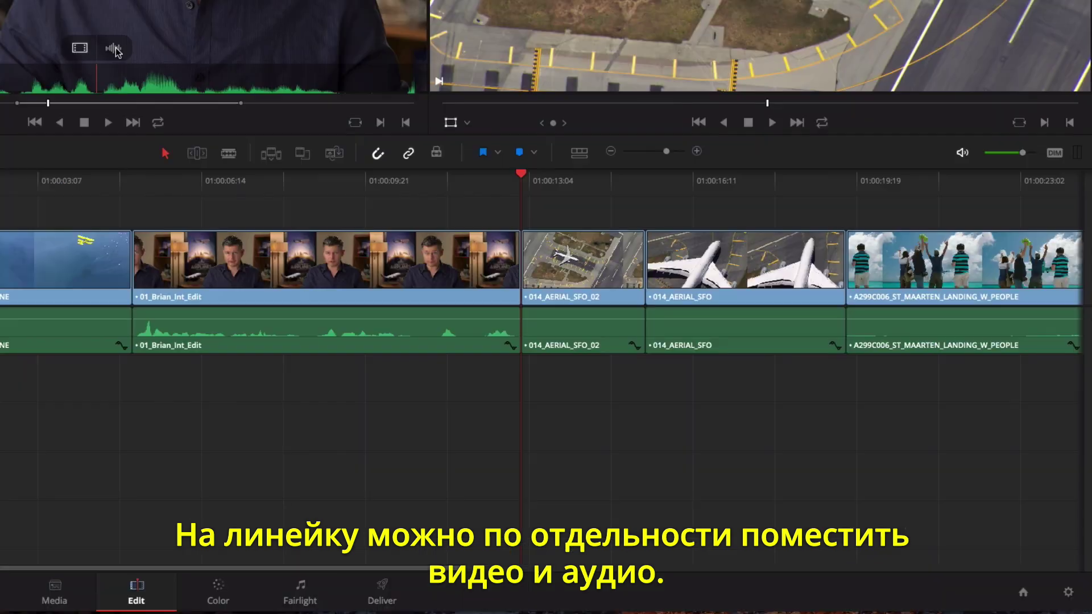
{"action": "left_click_drag", "start_coordinate": [116, 52], "coordinate": [625, 380]}
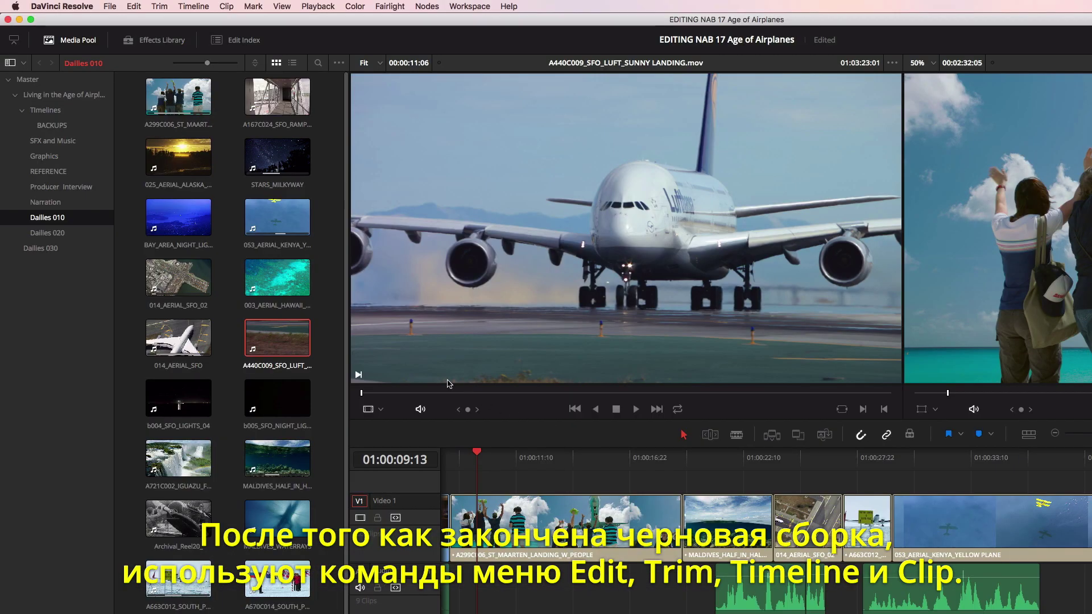
Step: Move the playhead to 01:00:12:20 and choose Trim Mode from the Trim menu
{"action": "left_click", "coordinate": [133, 8]}
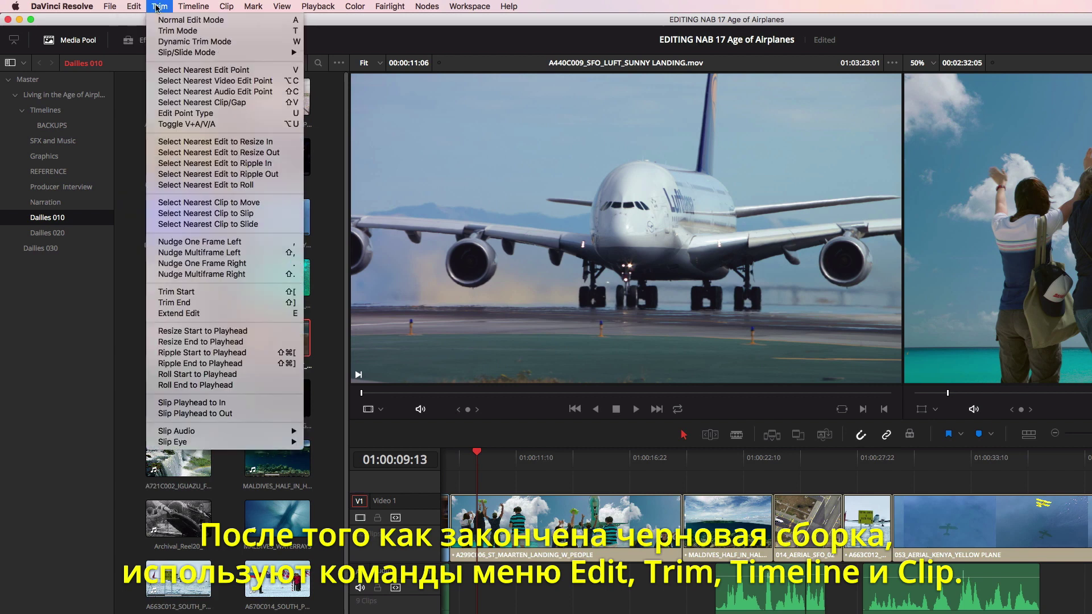
{"action": "left_click", "coordinate": [223, 8]}
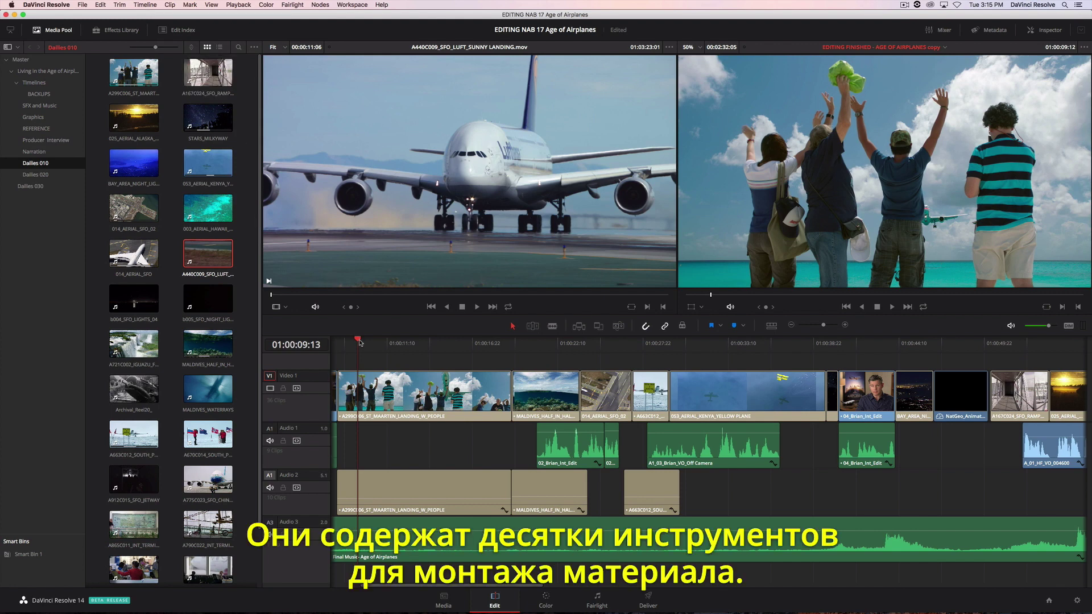
{"action": "left_click_drag", "start_coordinate": [359, 341], "coordinate": [439, 363]}
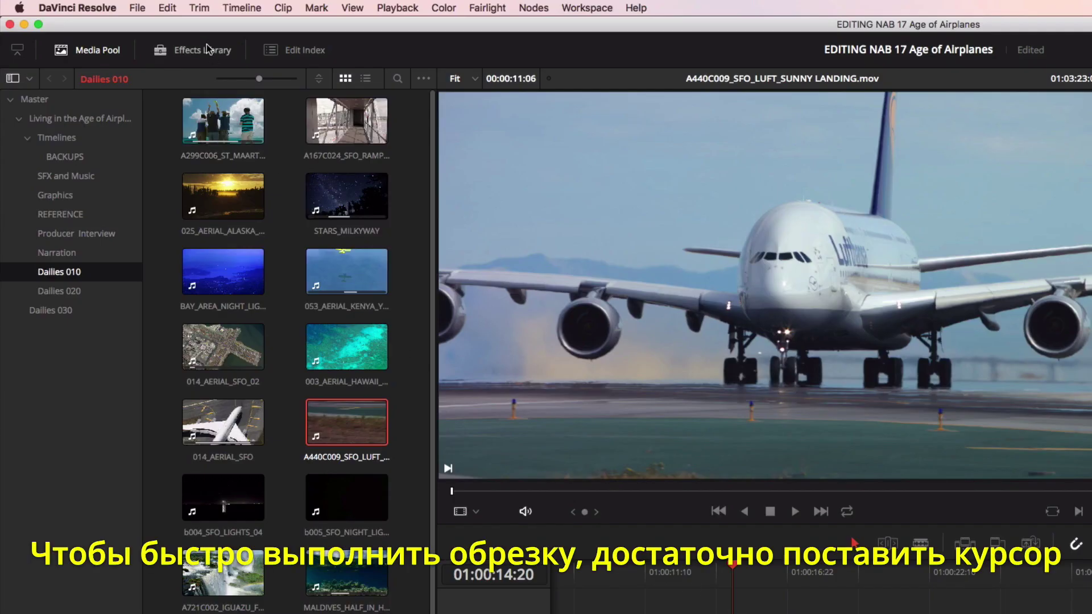
{"action": "left_click", "coordinate": [121, 5]}
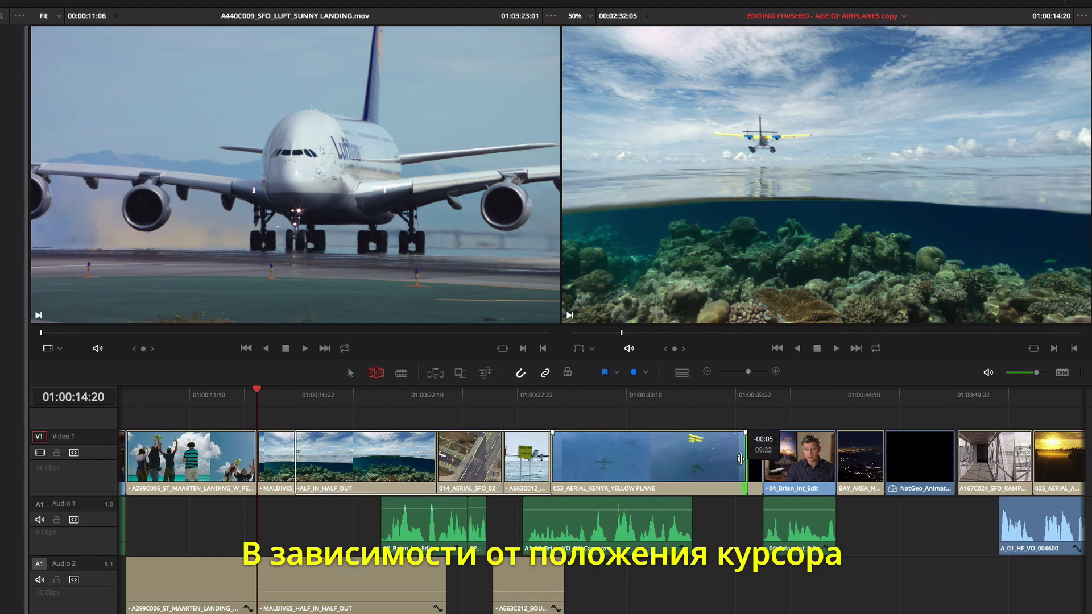
Step: Ripple-shorten the Kenya clip, slip the Maldives shot, and roll the stars-to-interview cut later
{"action": "left_click_drag", "start_coordinate": [741, 458], "coordinate": [673, 457]}
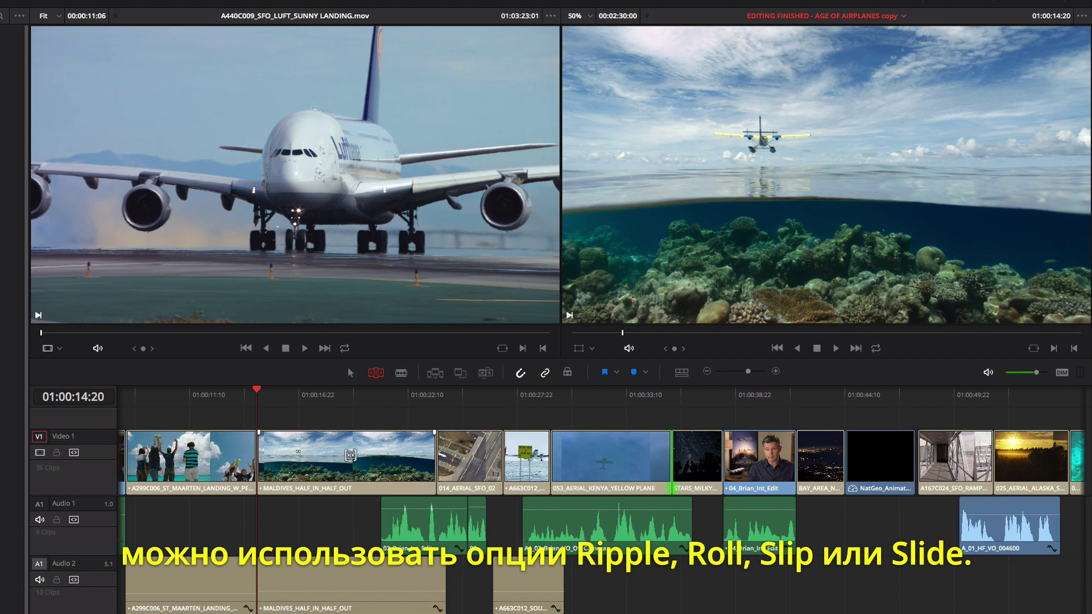
{"action": "left_click_drag", "start_coordinate": [348, 451], "coordinate": [428, 458]}
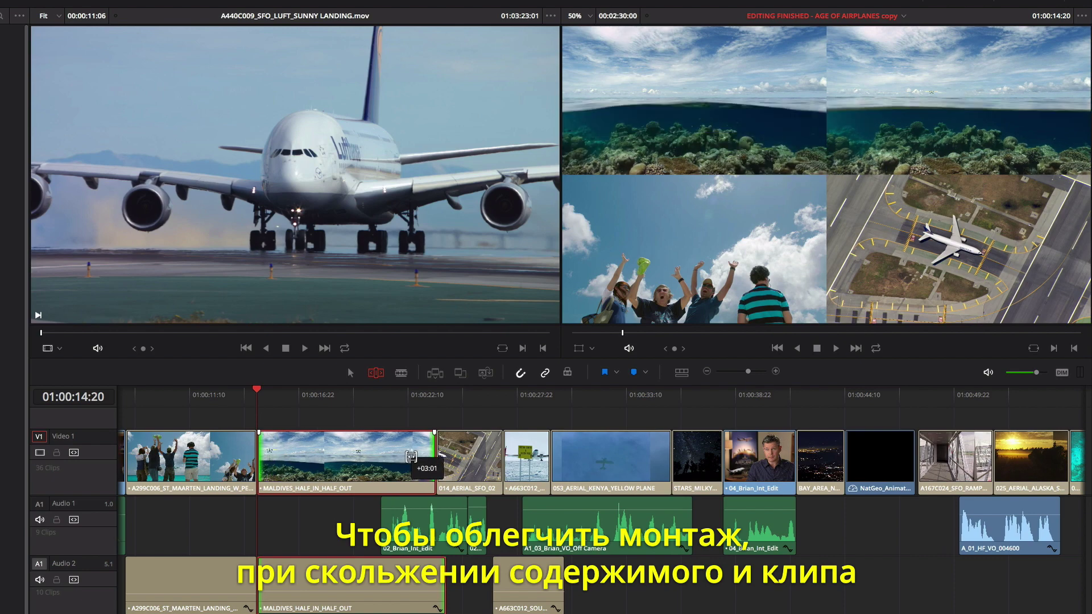
{"action": "mouse_move", "coordinate": [428, 457]}
{"action": "left_mouse_down"}
{"action": "mouse_move", "coordinate": [376, 447]}
{"action": "mouse_move", "coordinate": [434, 456]}
{"action": "left_mouse_up"}
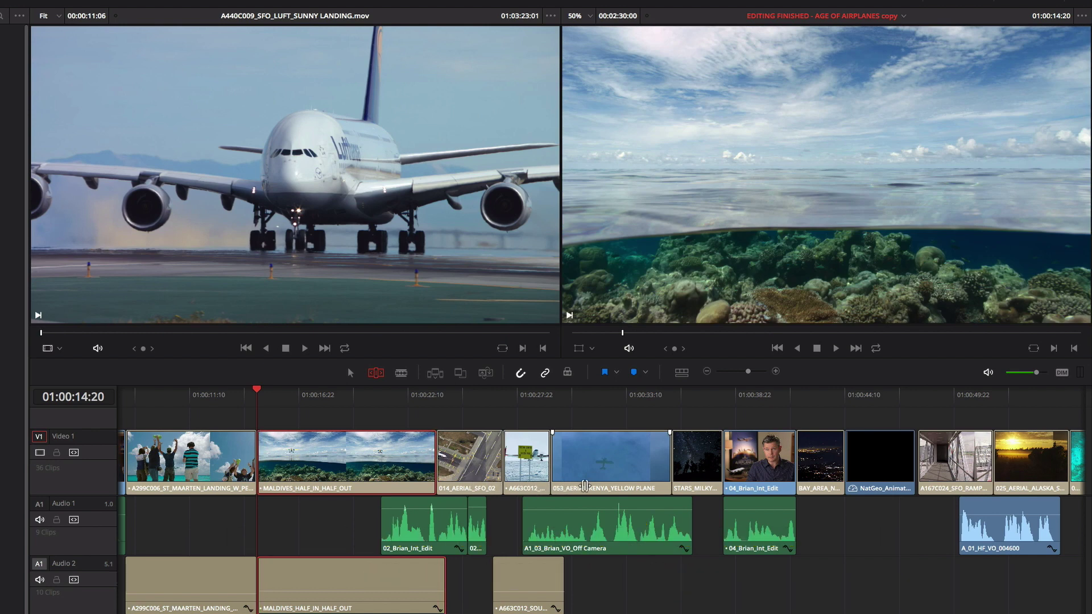
{"action": "left_click", "coordinate": [722, 459]}
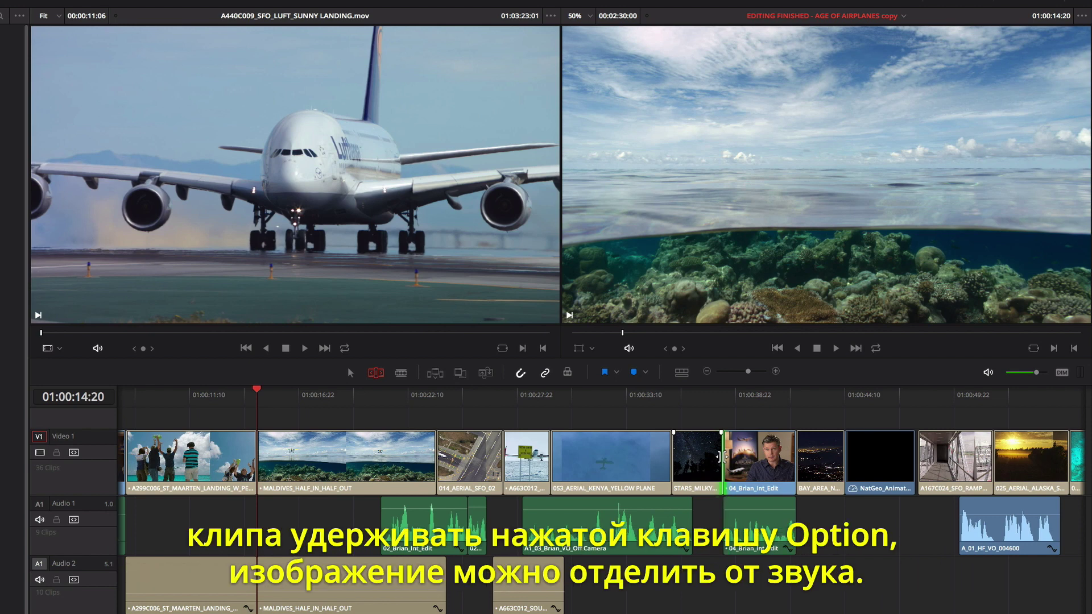
{"action": "left_click_drag", "start_coordinate": [722, 458], "coordinate": [747, 460]}
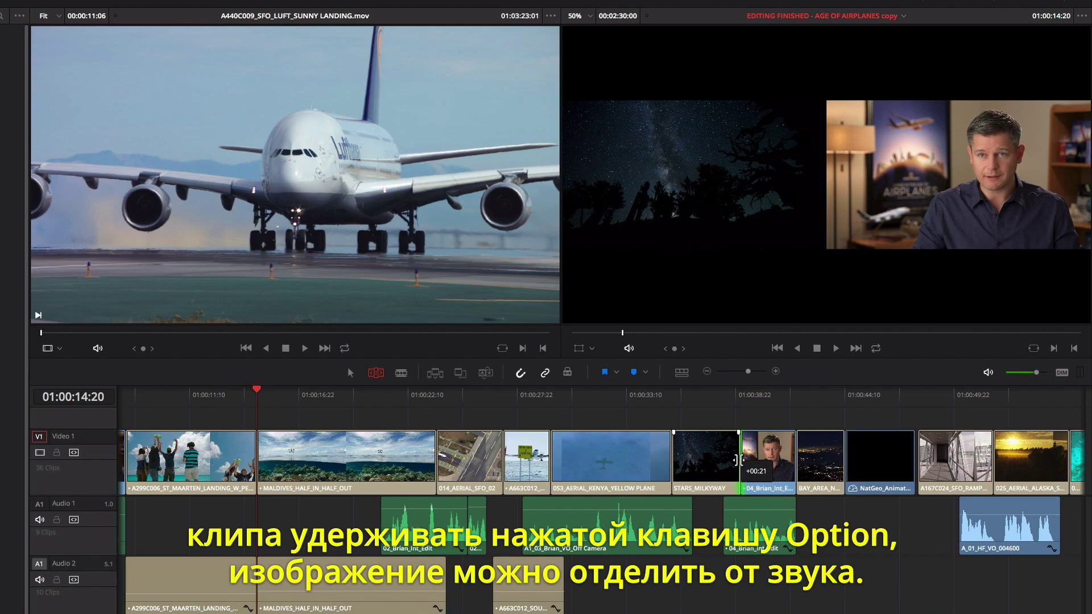
Step: Move the stars cut back, enable dynamic trimming, and preview with J/K/L
{"action": "left_click_drag", "start_coordinate": [747, 460], "coordinate": [727, 461]}
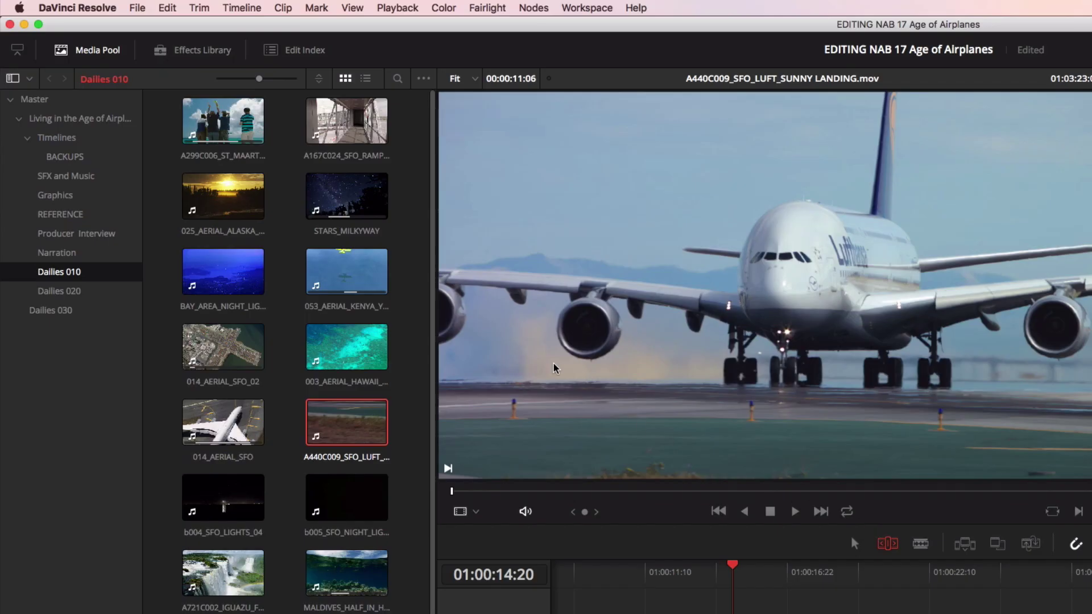
{"action": "left_click", "coordinate": [200, 8]}
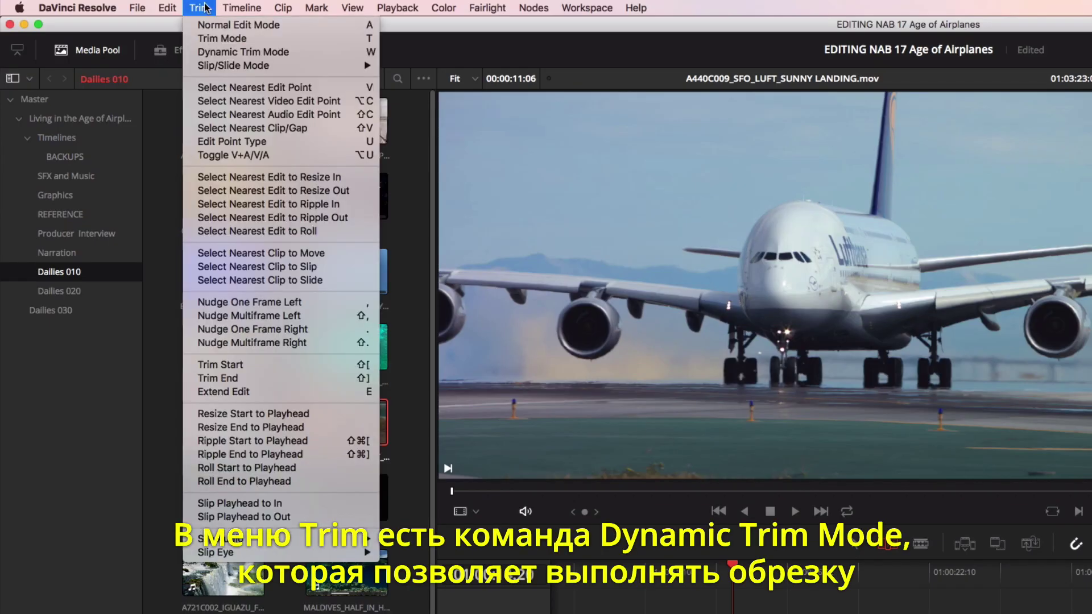
{"action": "left_click", "coordinate": [199, 53]}
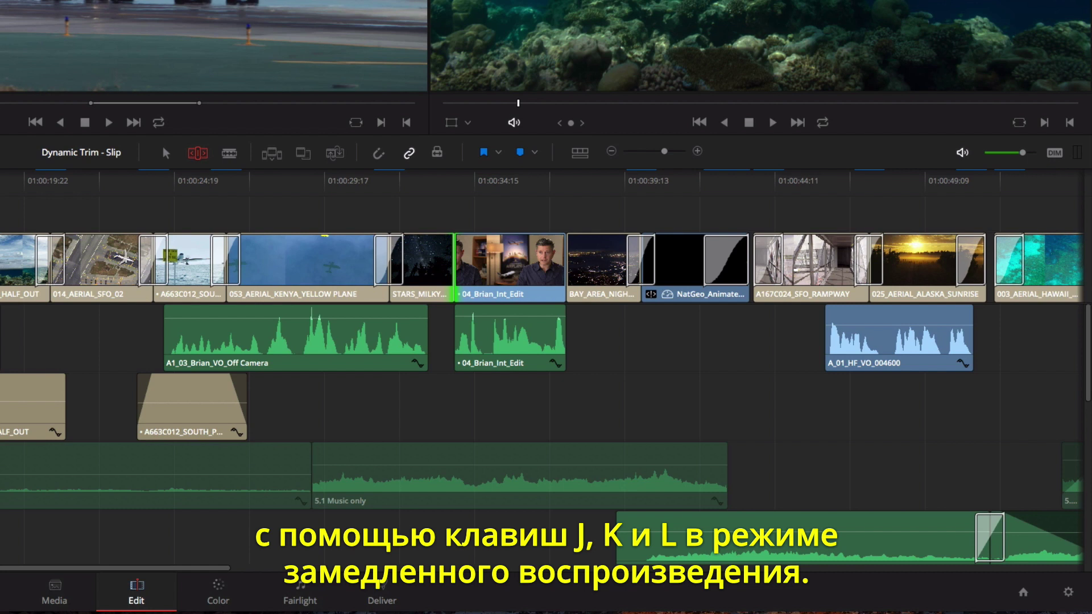
{"action": "key", "text": "k+l"}
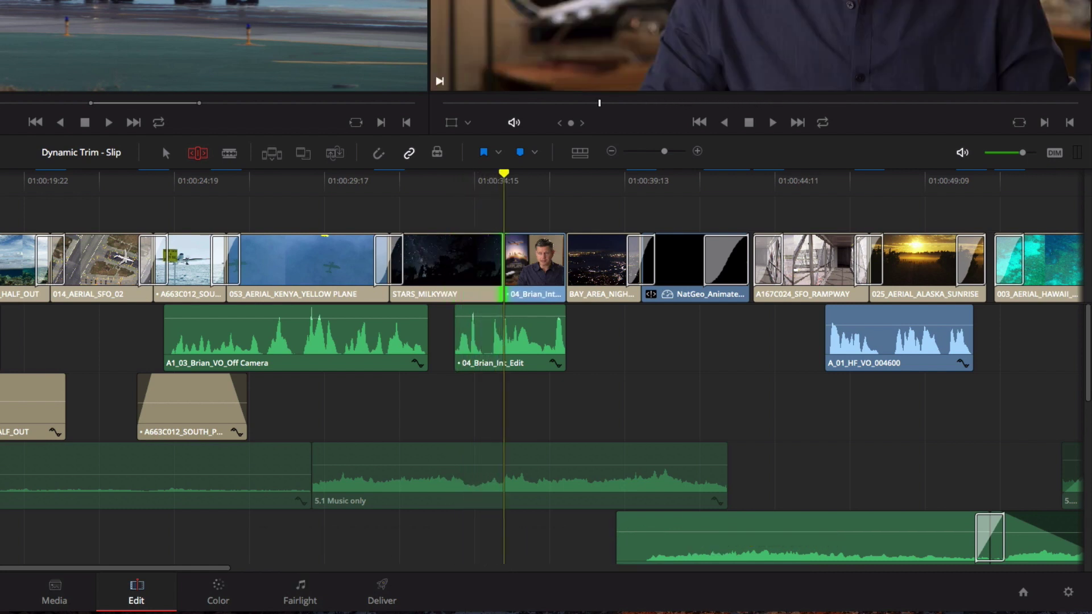
{"action": "key", "text": "k+j"}
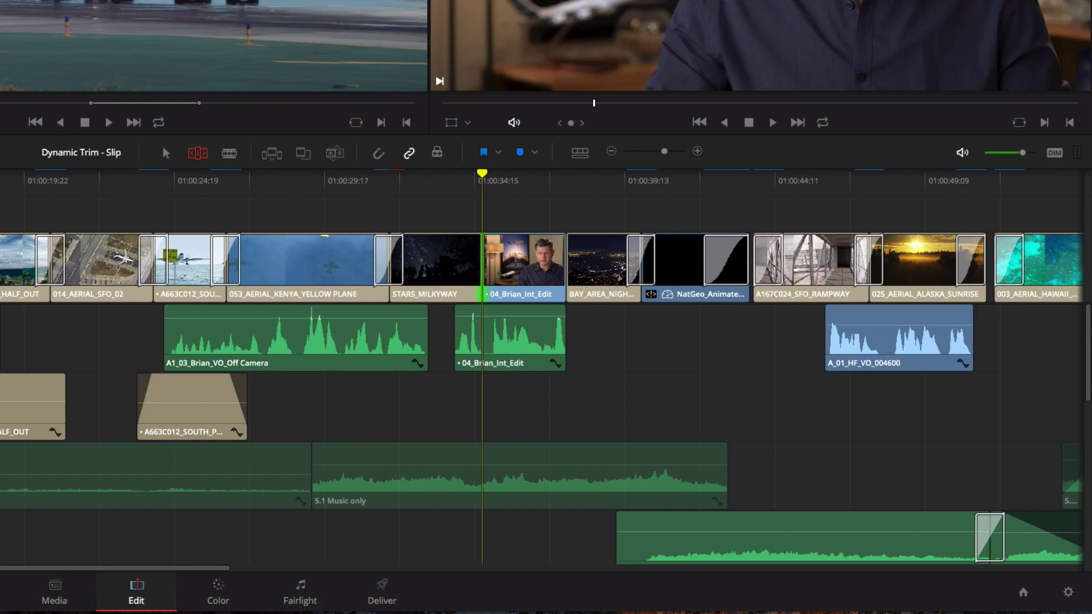
Step: Add the voice-over's start edit and trim both edit points asymmetrically
{"action": "left_click", "coordinate": [242, 346], "text": "ctrl"}
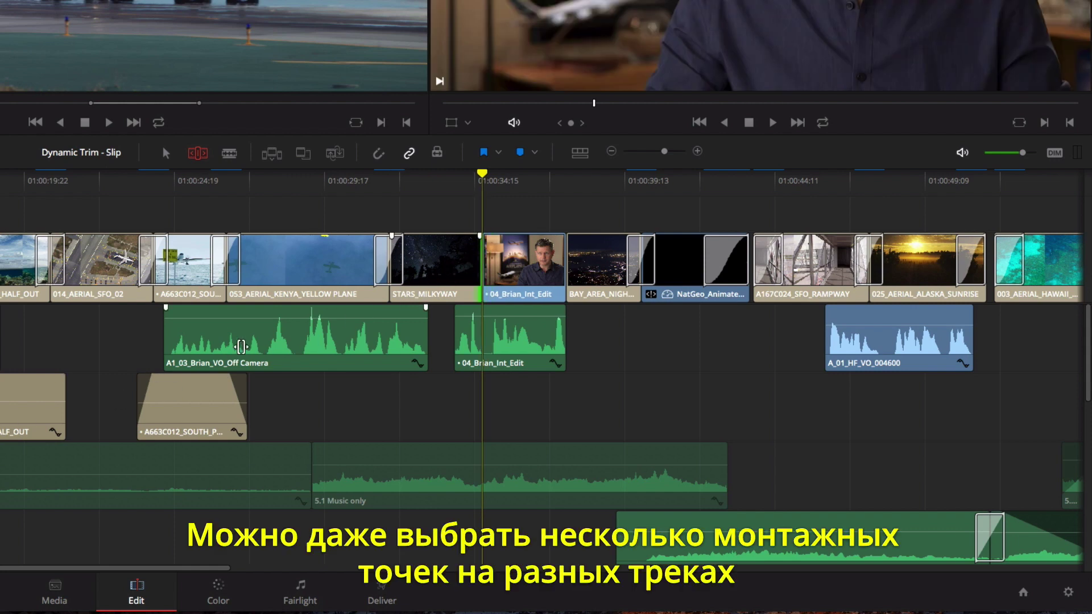
{"action": "key", "text": "l"}
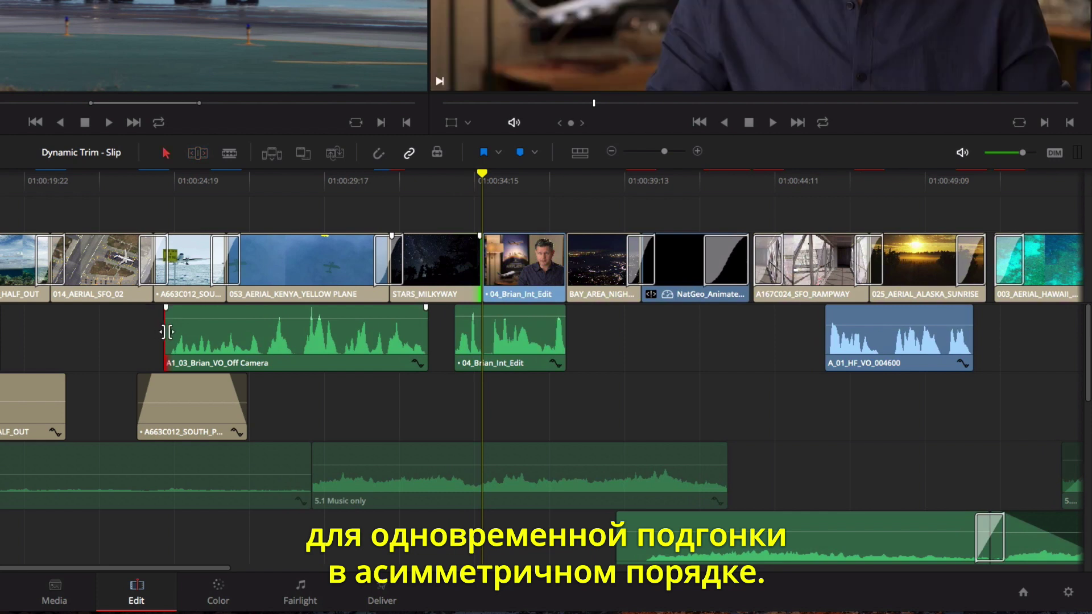
{"action": "key", "text": "a"}
{"action": "mouse_move", "coordinate": [163, 331]}
{"action": "left_mouse_down"}
{"action": "mouse_move", "coordinate": [219, 333]}
{"action": "mouse_move", "coordinate": [179, 334]}
{"action": "left_mouse_up"}
{"action": "left_click_drag", "start_coordinate": [183, 568], "coordinate": [818, 553]}
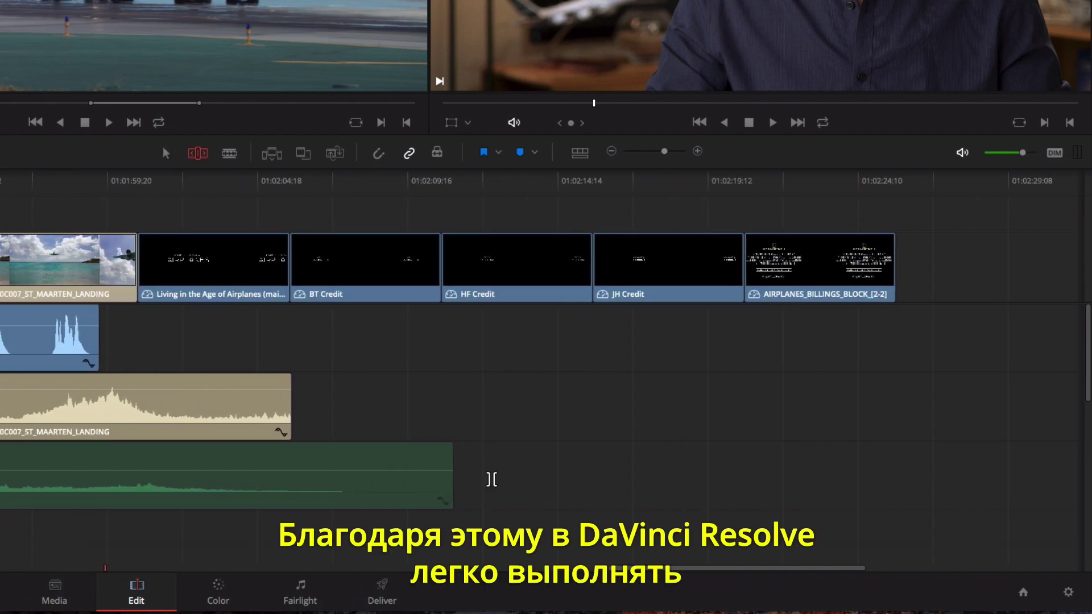
Step: Lasso the end credit clips' edit points and ripple-trim them all shorter together
{"action": "left_click_drag", "start_coordinate": [205, 203], "coordinate": [910, 339]}
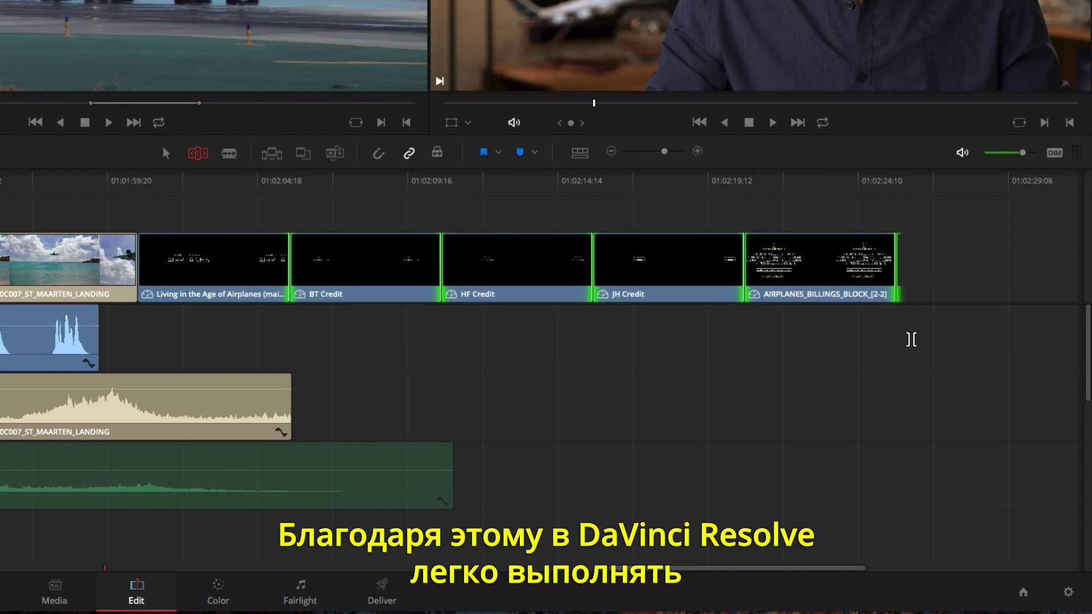
{"action": "left_click_drag", "start_coordinate": [732, 270], "coordinate": [615, 278]}
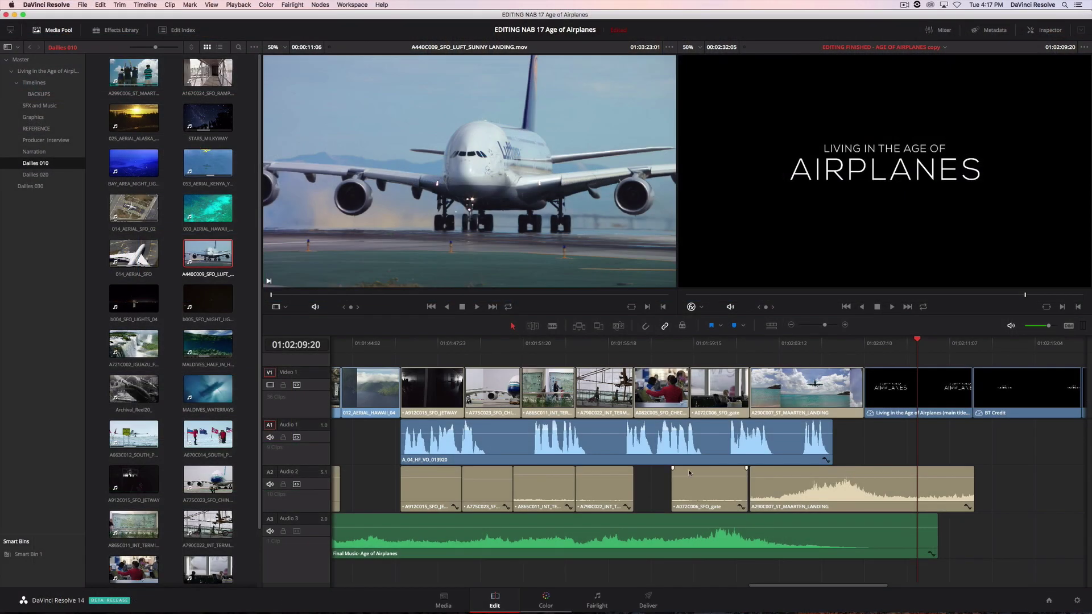
Step: Open Project Settings' Keyboard Mapping page, keeping the default keyboard set selected
{"action": "left_click", "coordinate": [82, 5]}
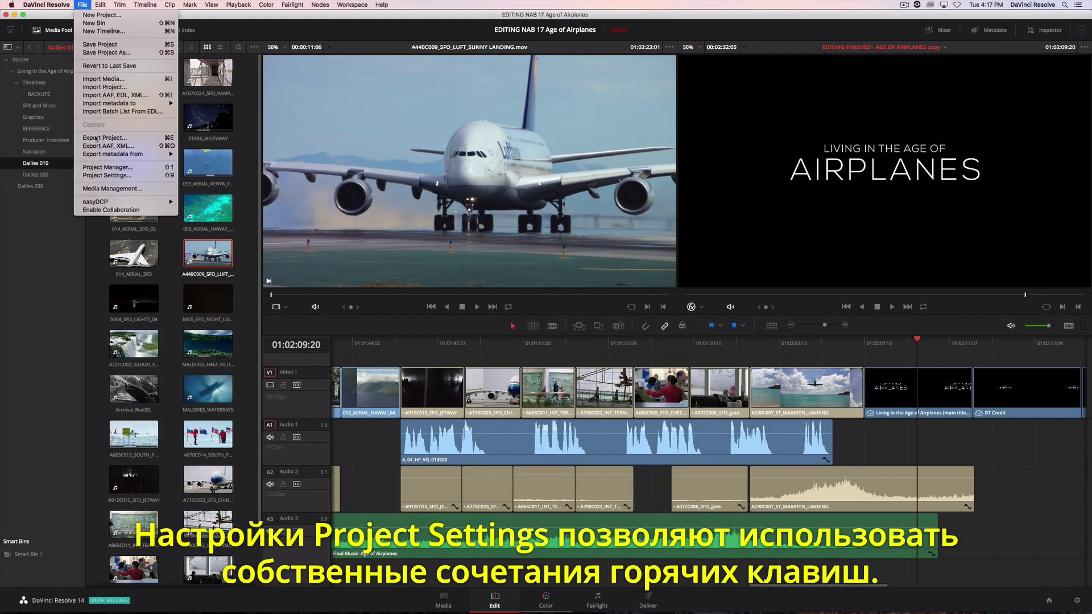
{"action": "left_click", "coordinate": [97, 174]}
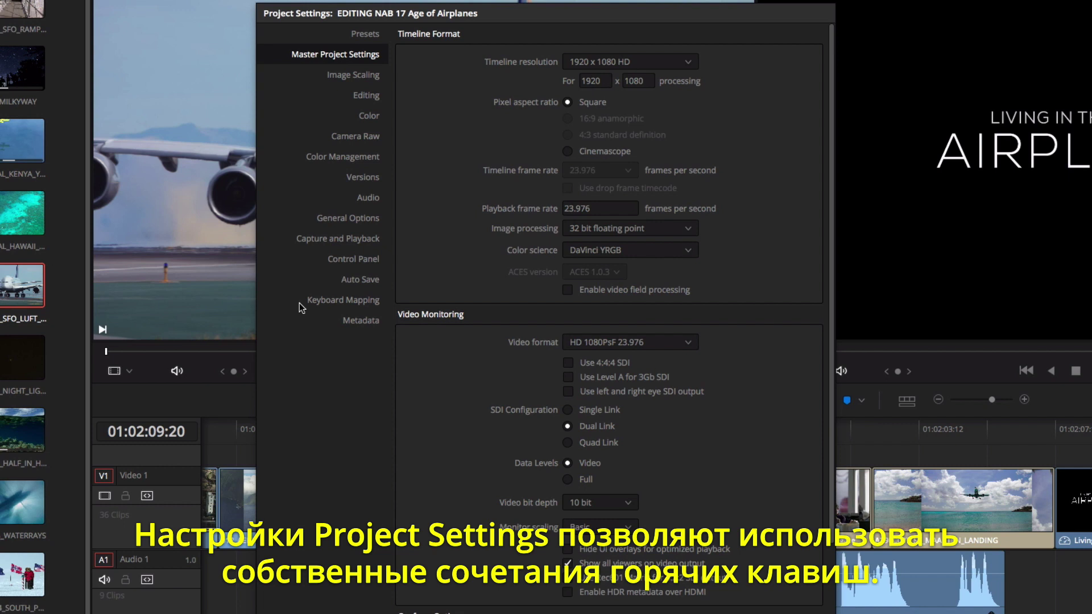
{"action": "left_click", "coordinate": [310, 302]}
{"action": "left_click", "coordinate": [492, 63]}
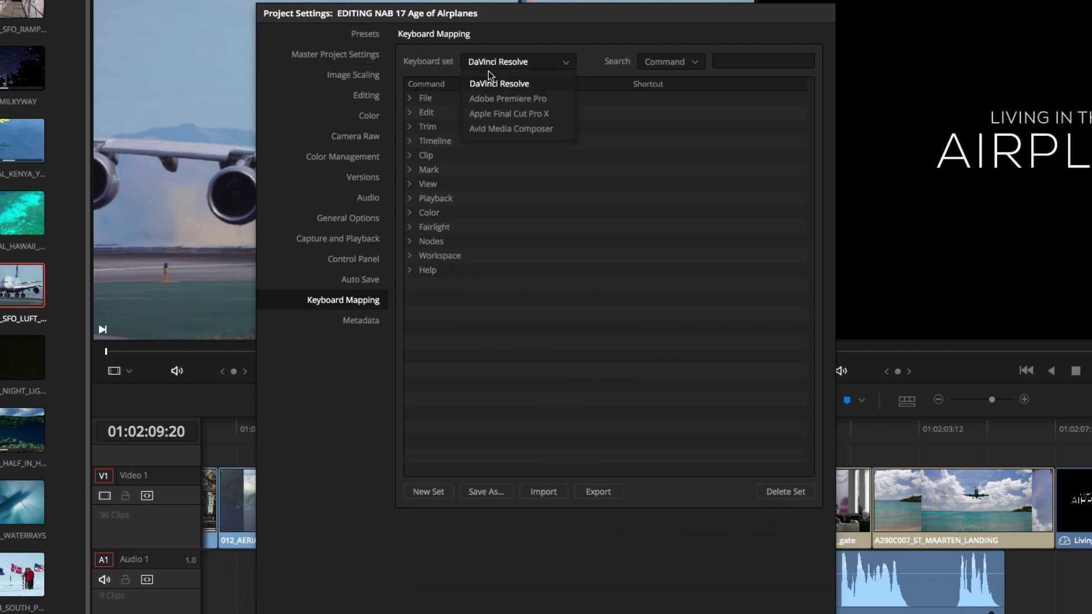
{"action": "left_click", "coordinate": [480, 84]}
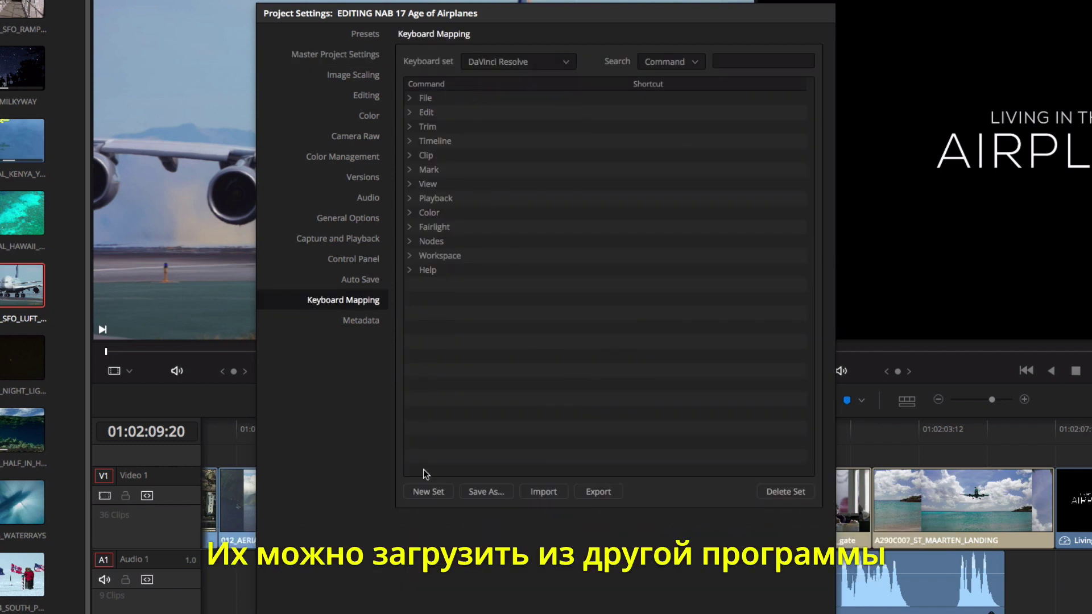
Step: Create the 'My Keyboard' set and assign P to Trim's Normal Edit Mode
{"action": "left_click", "coordinate": [425, 492]}
{"action": "type", "text": "My K"}
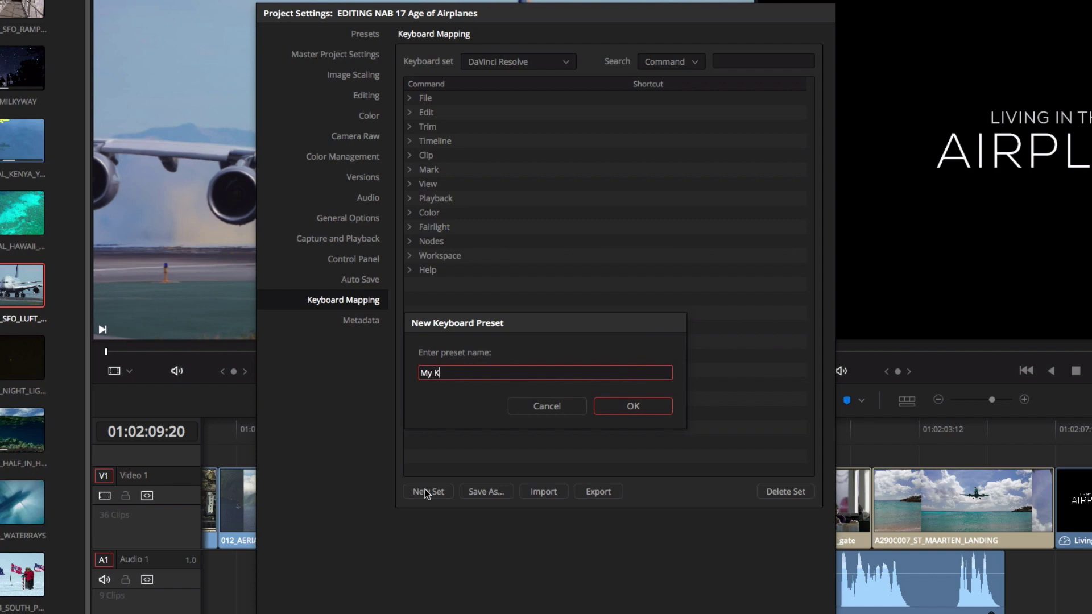
{"action": "type", "text": "eyboard"}
{"action": "left_click", "coordinate": [620, 410]}
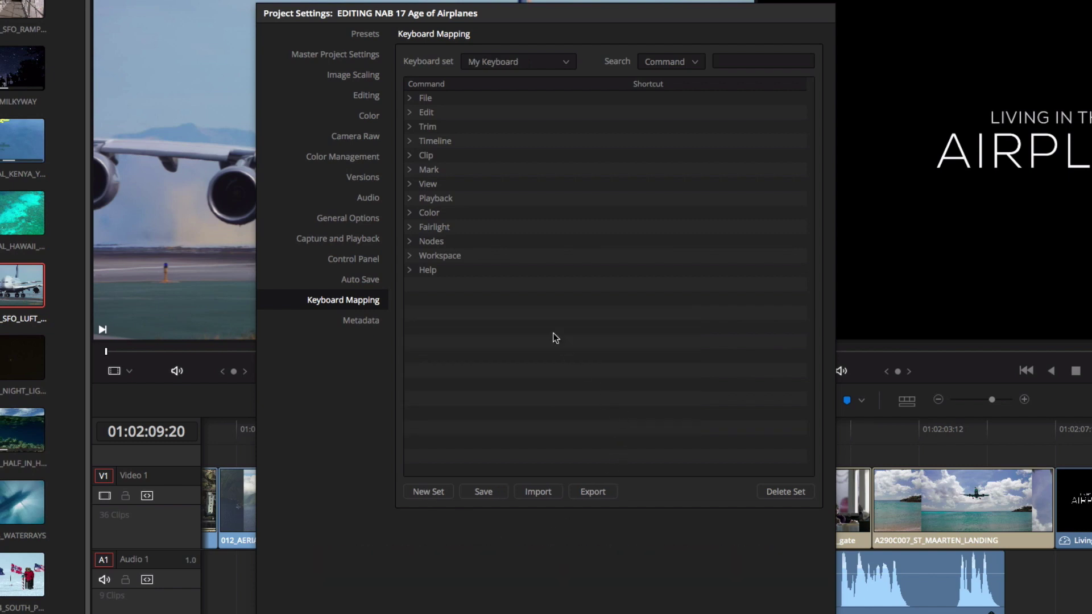
{"action": "left_click", "coordinate": [409, 127]}
{"action": "left_click", "coordinate": [636, 142]}
{"action": "left_click", "coordinate": [635, 141]}
{"action": "type", "text": "P"}
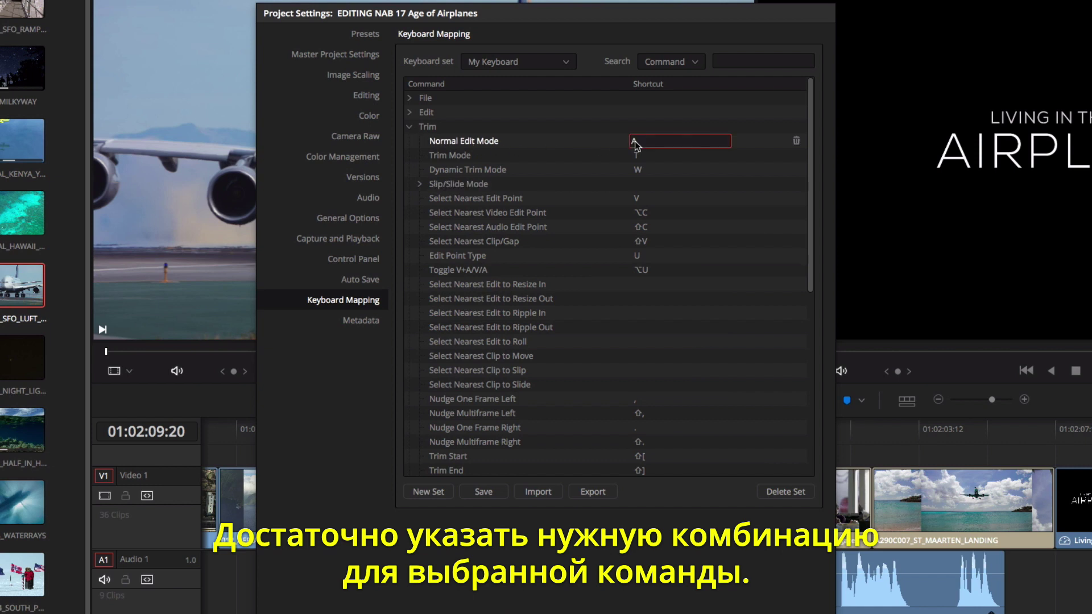
{"action": "left_click", "coordinate": [662, 162]}
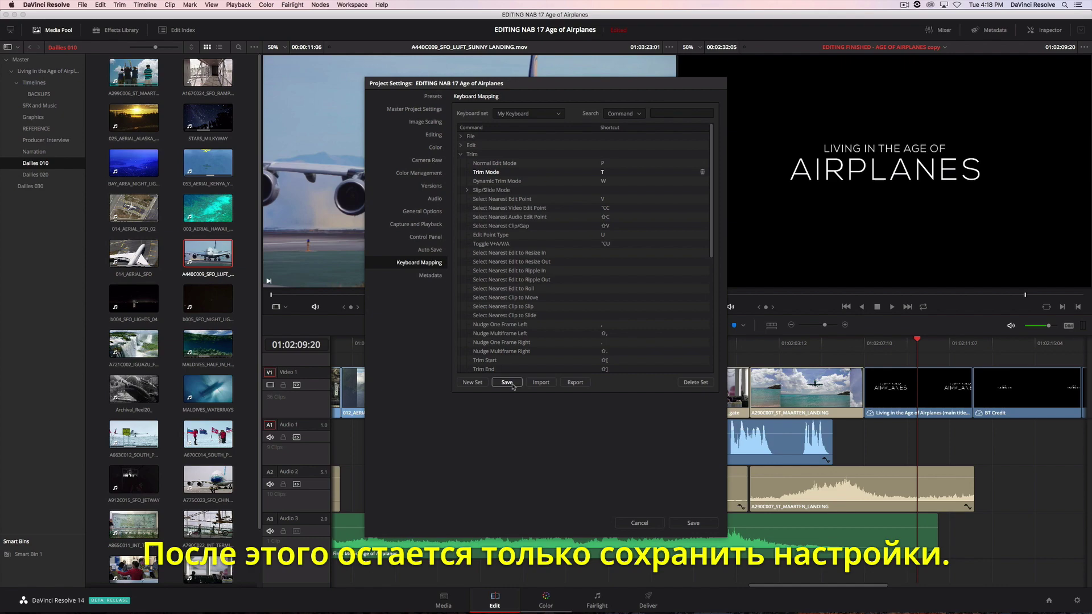
Step: Save the keyboard set, close settings, and play the timeline from an earlier point
{"action": "left_click", "coordinate": [709, 523]}
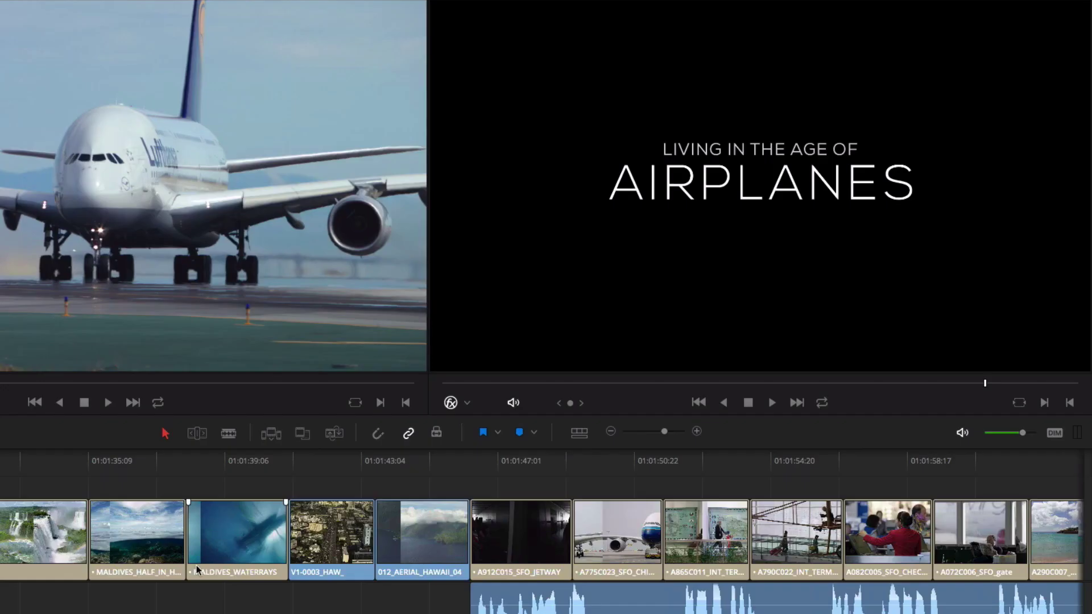
{"action": "left_click", "coordinate": [95, 461]}
{"action": "key", "text": "space"}
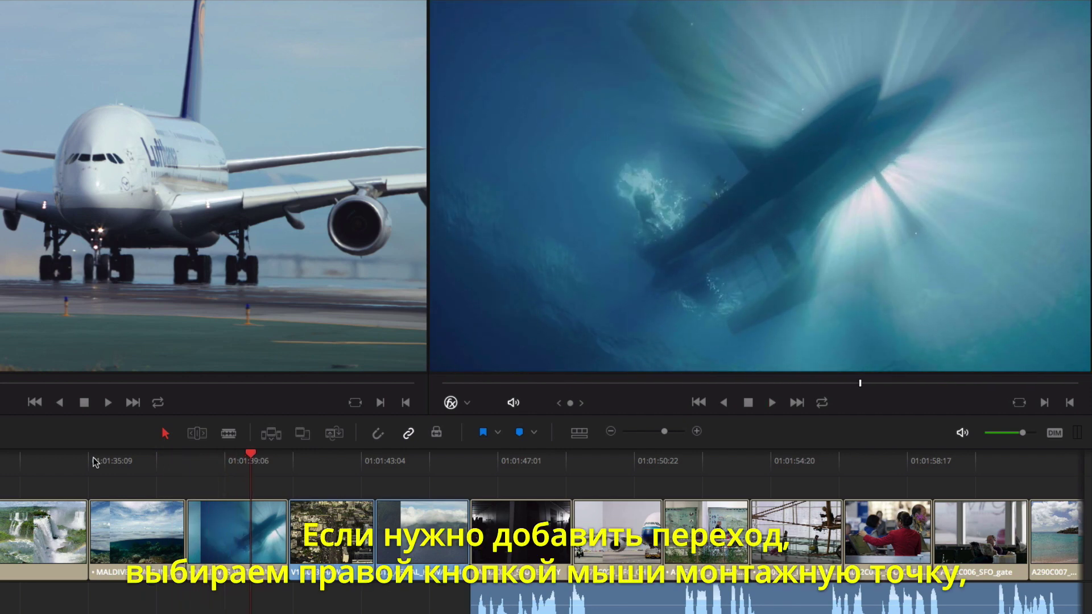
Step: Add a 24-frame cross dissolve between the two Maldives clips and preview it
{"action": "right_click", "coordinate": [185, 527]}
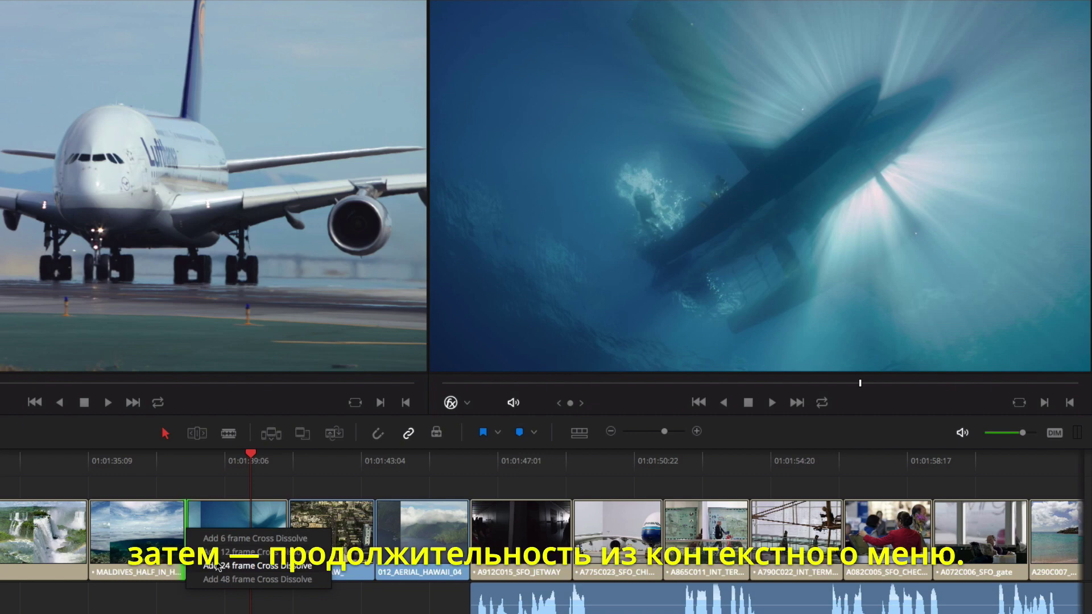
{"action": "left_click", "coordinate": [218, 566]}
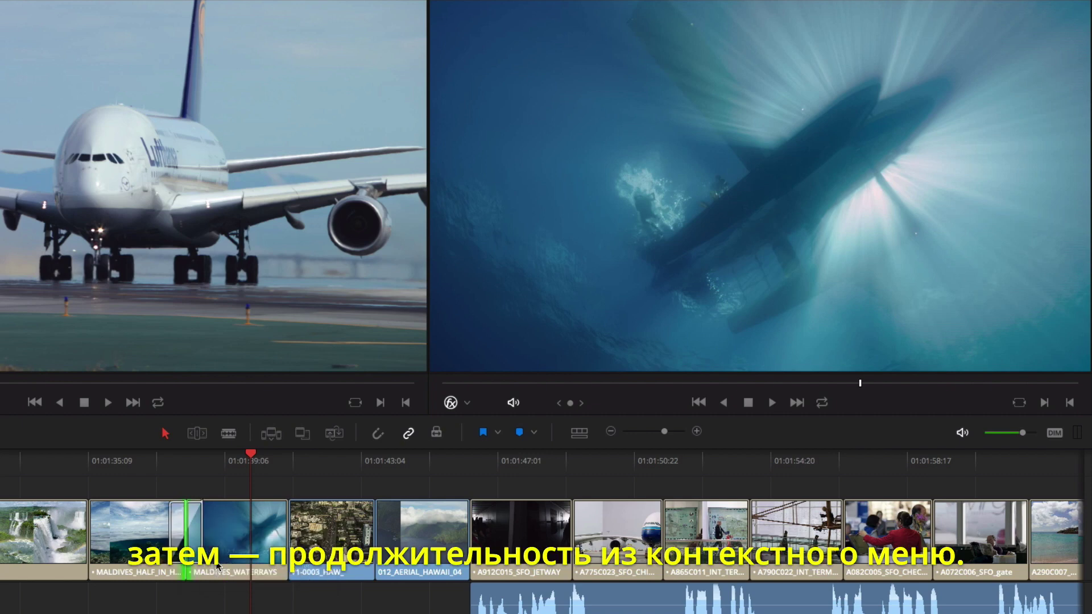
{"action": "left_click", "coordinate": [103, 461]}
{"action": "key", "text": "space"}
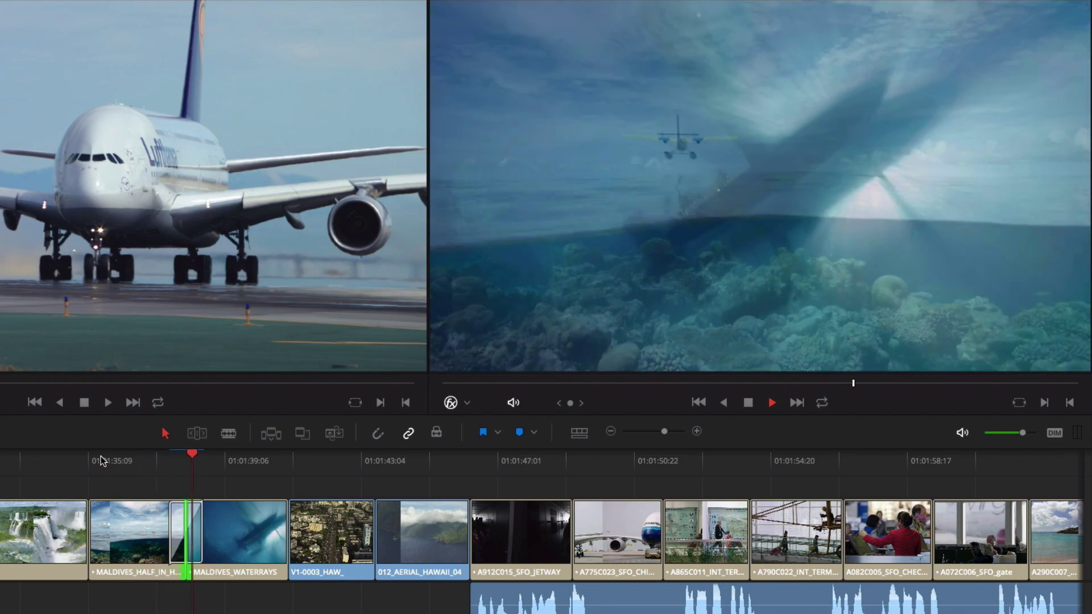
{"action": "key", "text": "space"}
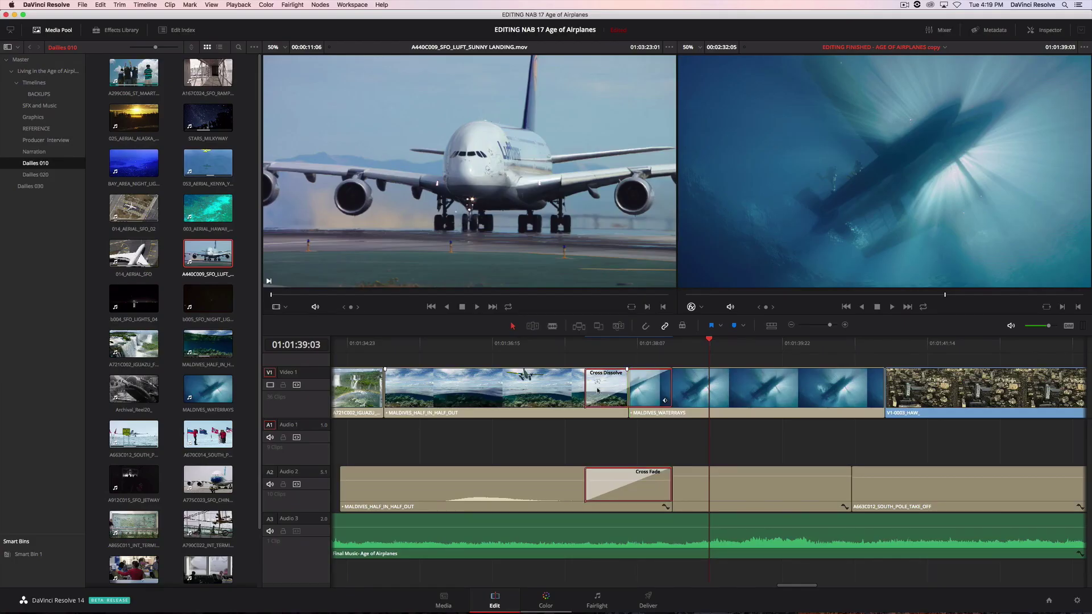
Step: Set the Maldives dissolve to 1.1 s duration, Center On Edit alignment and Film style
{"action": "double_click", "coordinate": [597, 390]}
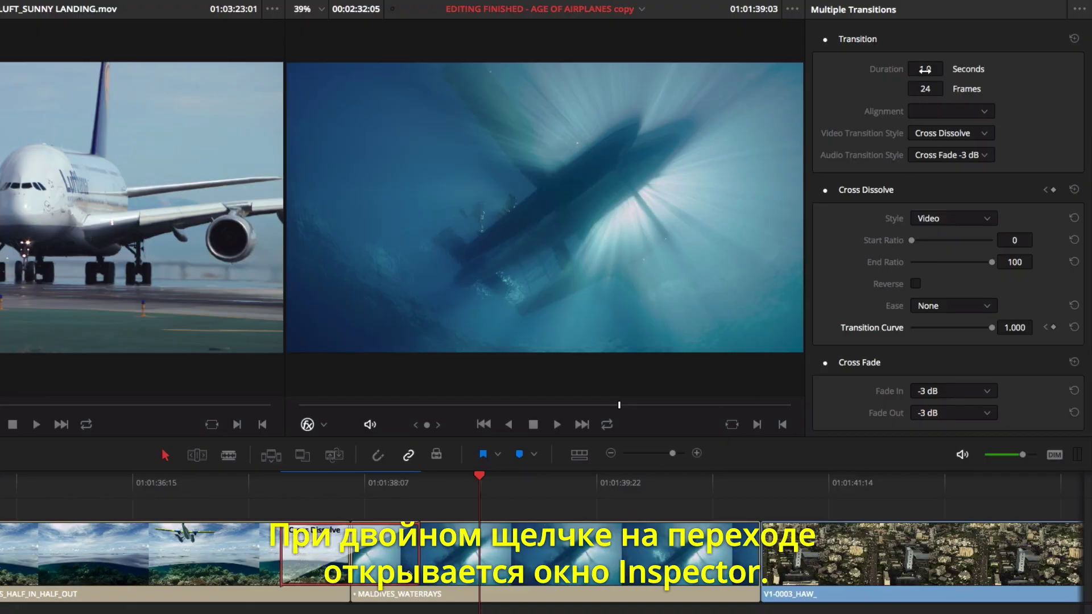
{"action": "left_click_drag", "start_coordinate": [923, 68], "coordinate": [947, 67]}
{"action": "left_click", "coordinate": [947, 110]}
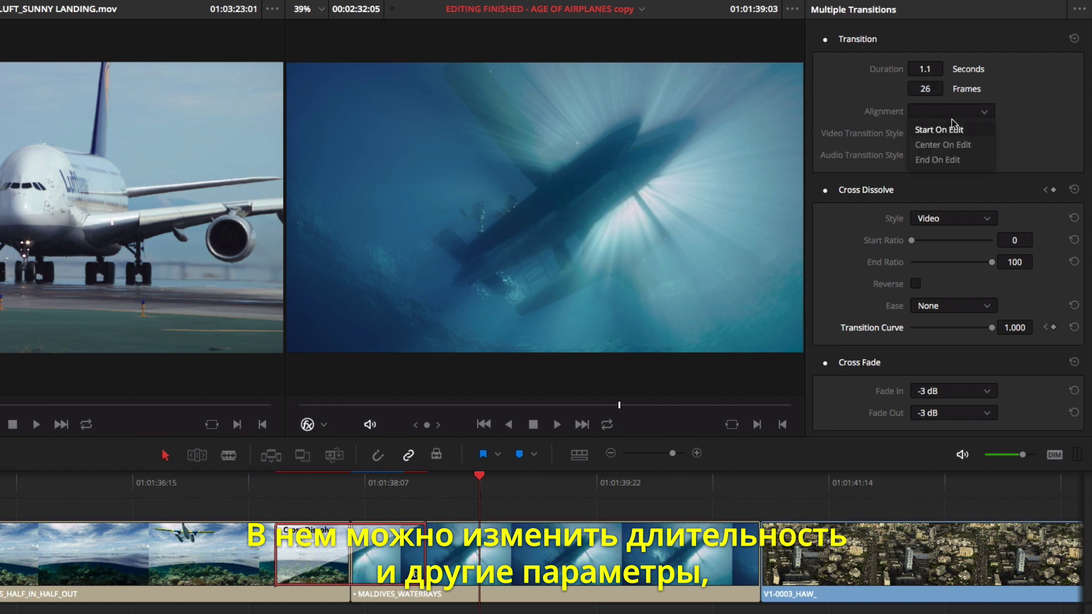
{"action": "left_click", "coordinate": [954, 146]}
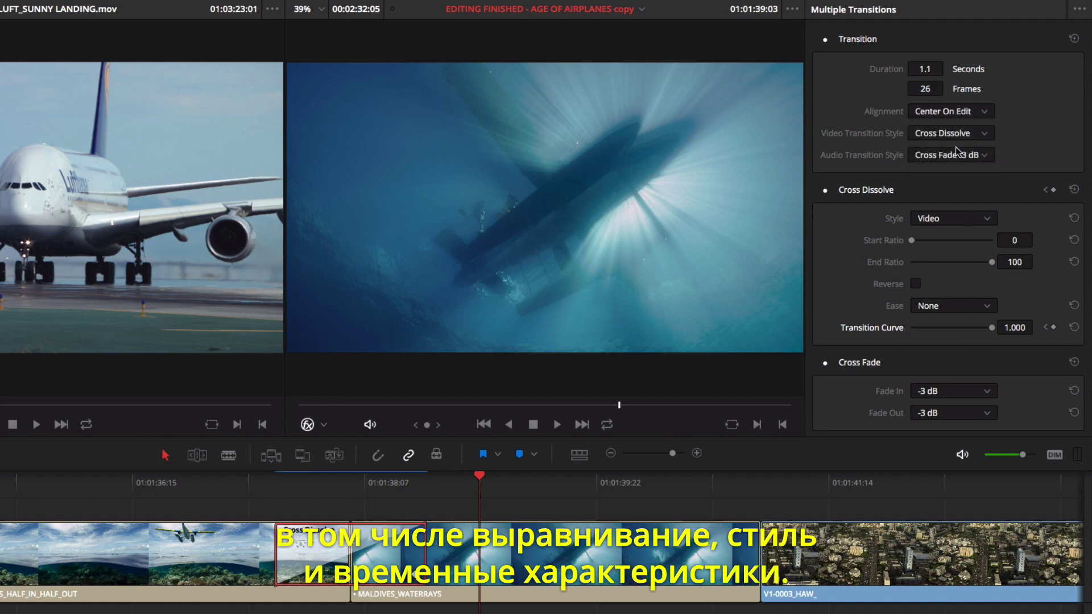
{"action": "left_click", "coordinate": [969, 220]}
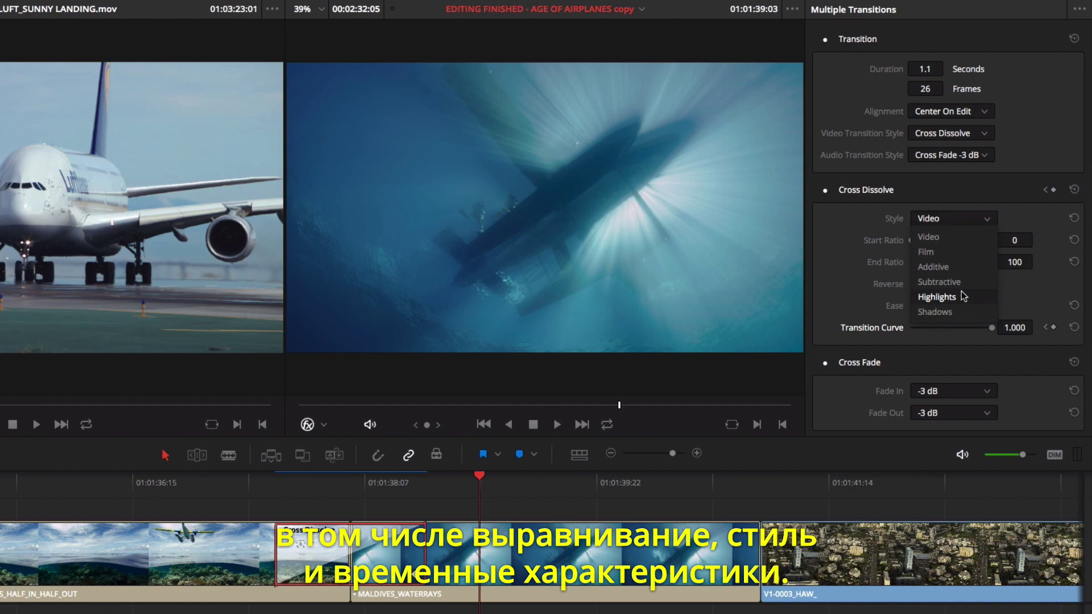
{"action": "left_click", "coordinate": [955, 253]}
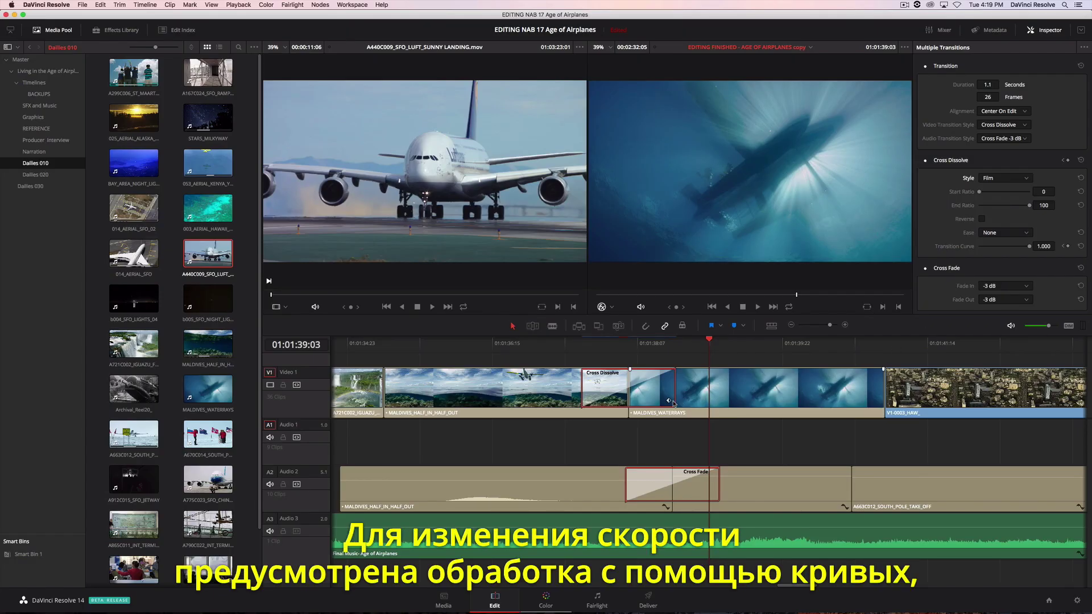
Step: Give the Maldives dissolve an eased S-shaped transition curve using an ease preset
{"action": "left_click", "coordinate": [669, 401]}
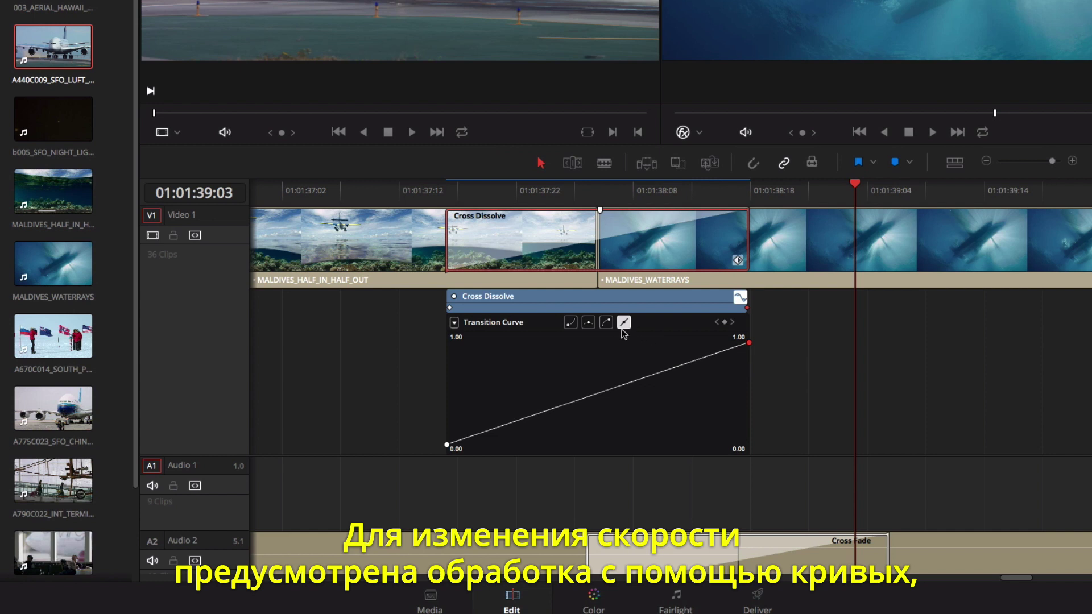
{"action": "left_click", "coordinate": [605, 322]}
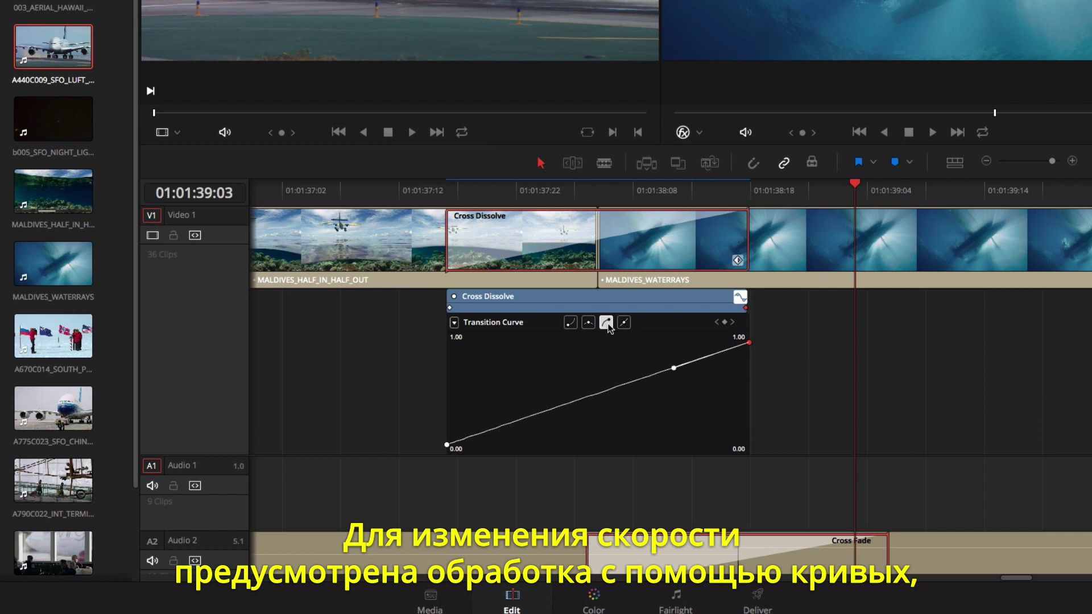
{"action": "left_click_drag", "start_coordinate": [672, 368], "coordinate": [670, 353]}
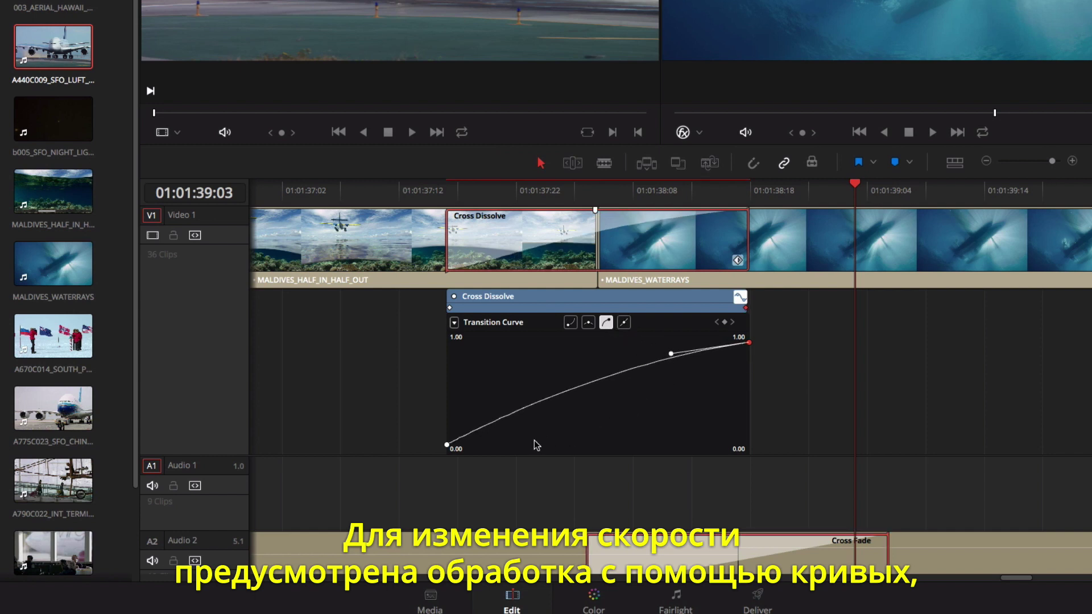
{"action": "left_click", "coordinate": [570, 322]}
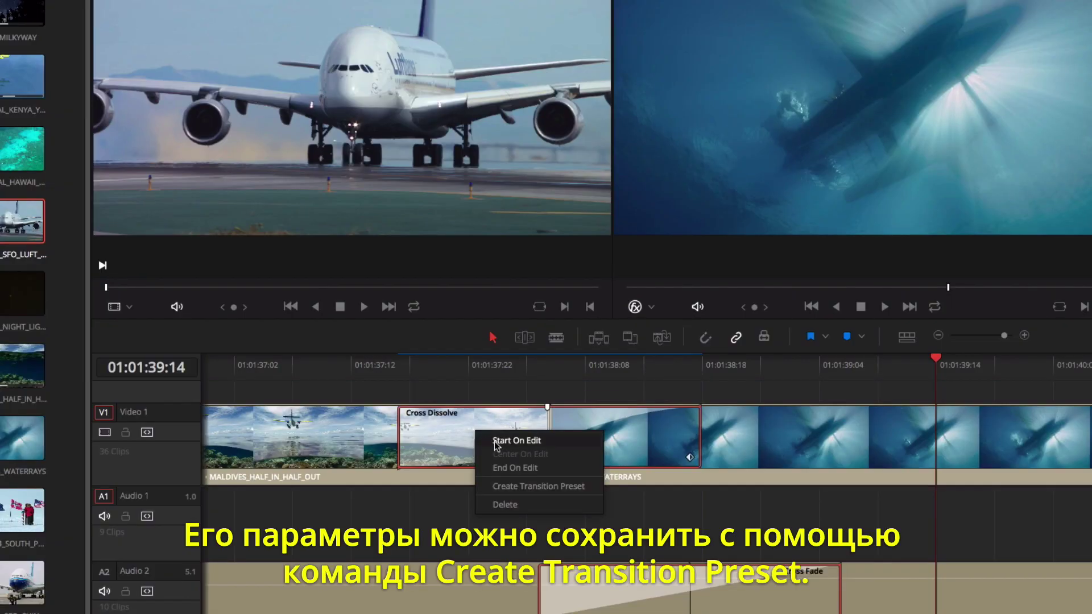
Step: Save the eased Maldives dissolve as a transition preset named 'Film Dissolve'
{"action": "left_click", "coordinate": [507, 488]}
{"action": "type", "text": "F"}
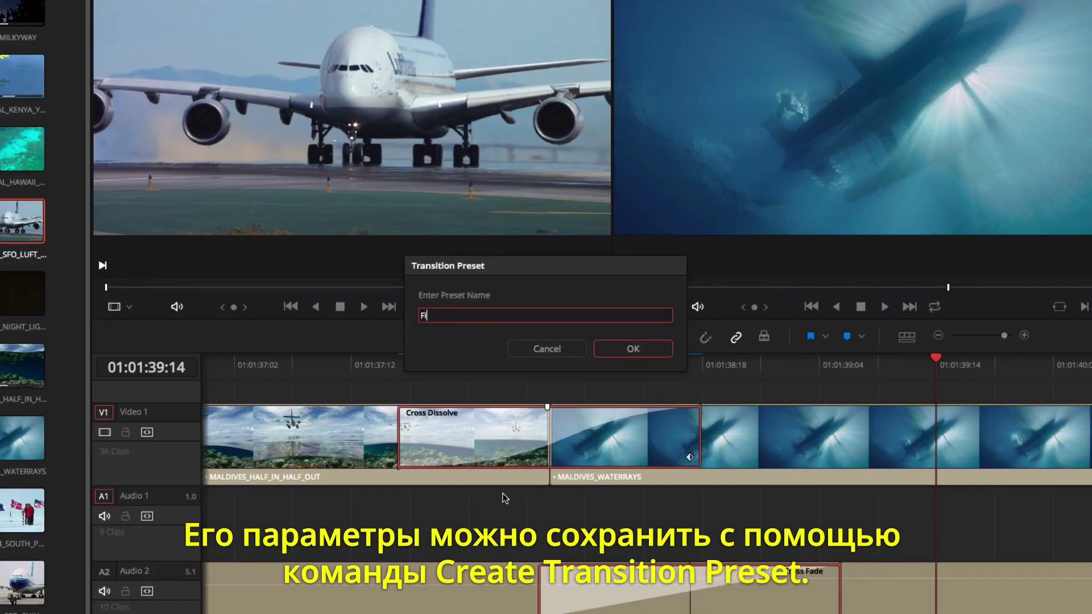
{"action": "type", "text": "ve"}
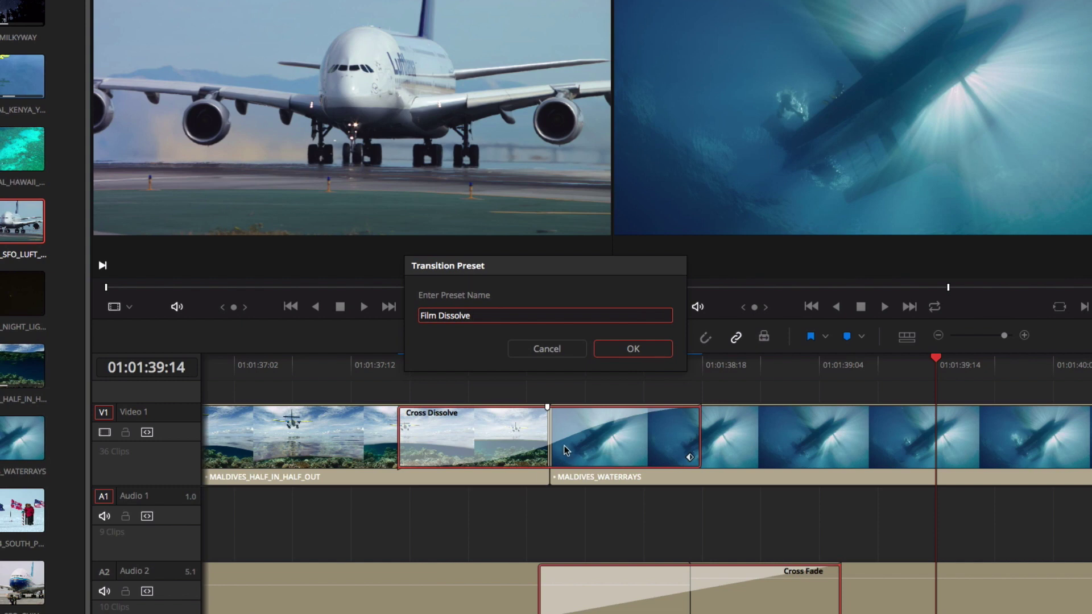
{"action": "left_click", "coordinate": [628, 348]}
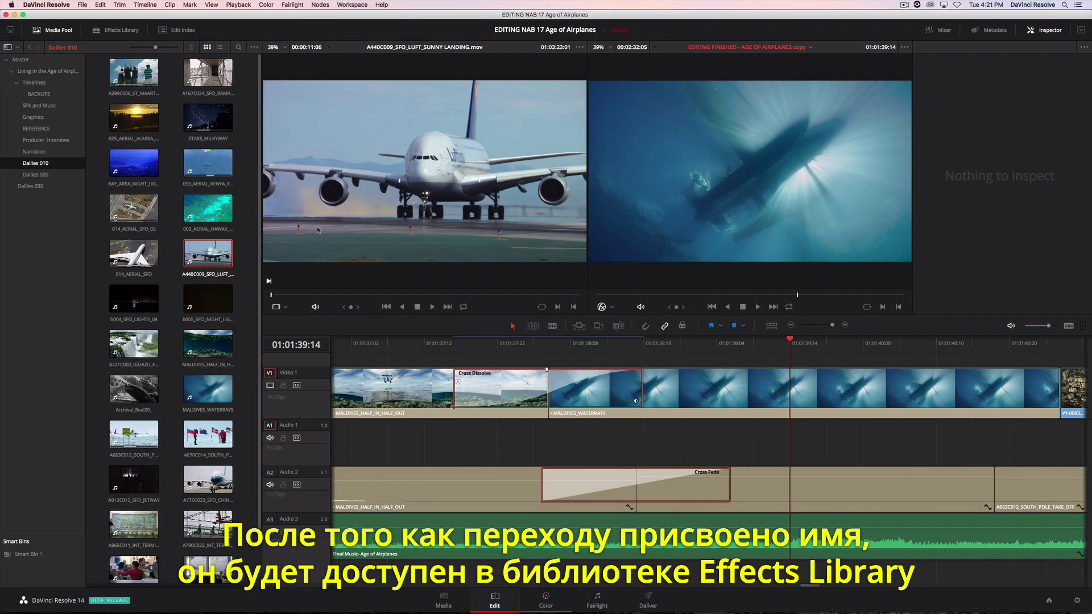
Step: Find Film Dissolve under Effects Library Video Transitions, then browse the OpenFX filters
{"action": "left_click", "coordinate": [117, 31]}
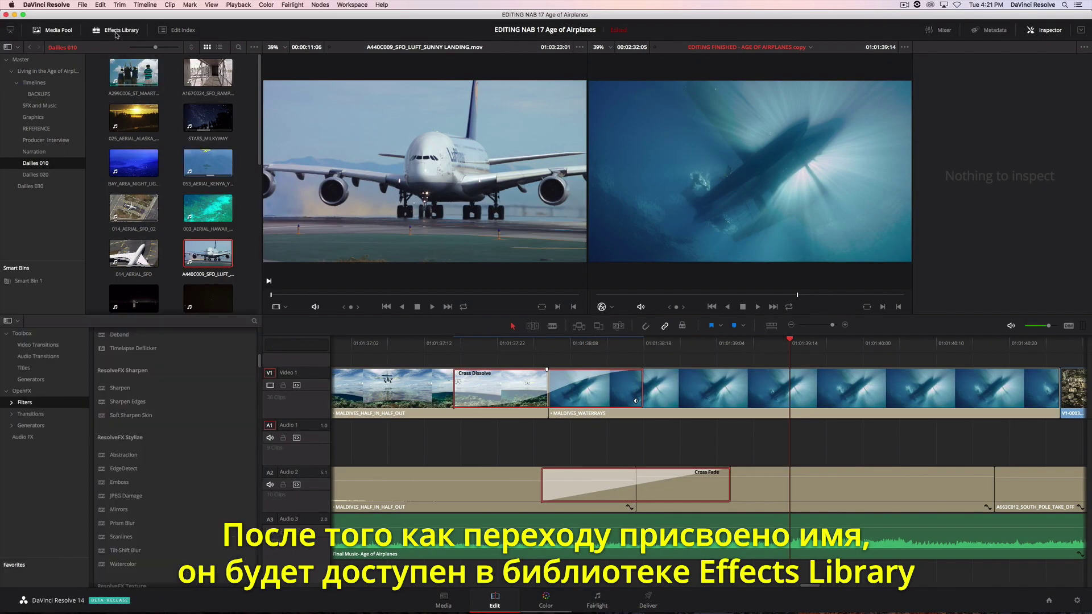
{"action": "left_click", "coordinate": [90, 225]}
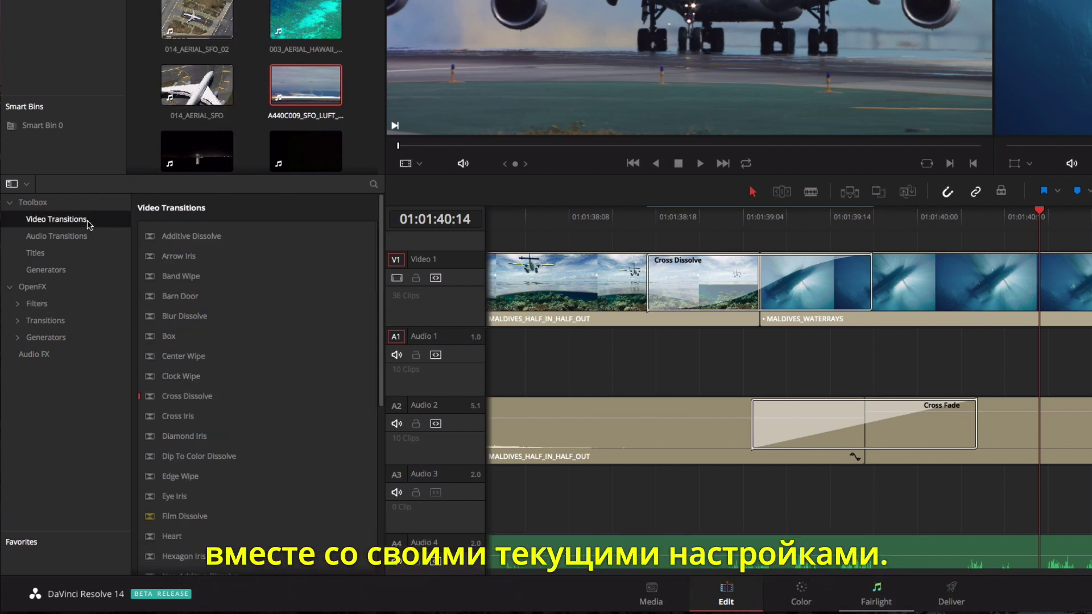
{"action": "scroll", "coordinate": [341, 282], "scroll_direction": "down", "scroll_amount": 5}
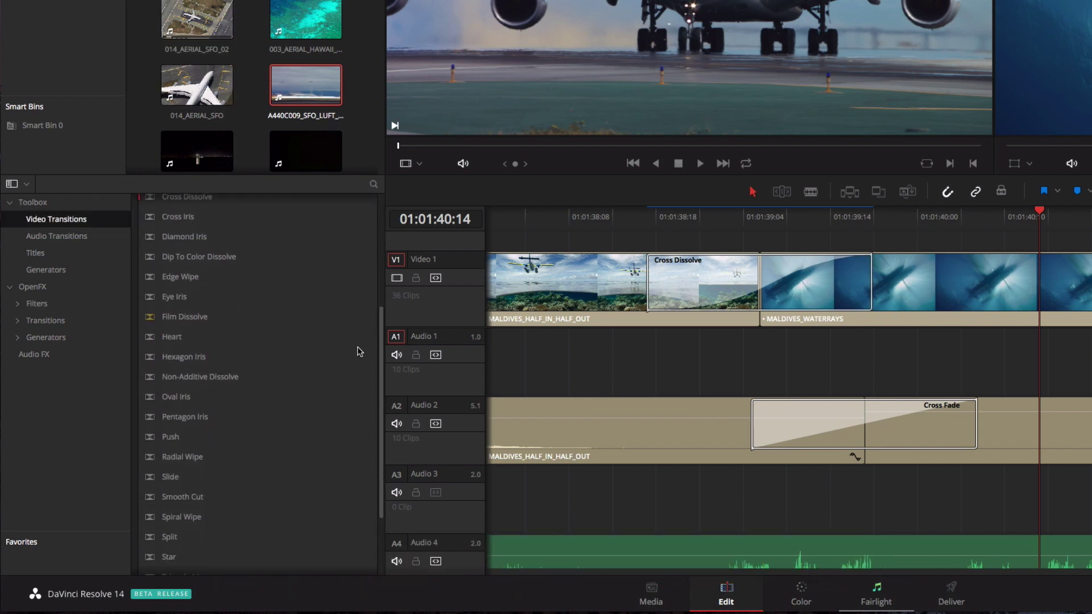
{"action": "left_click", "coordinate": [284, 319]}
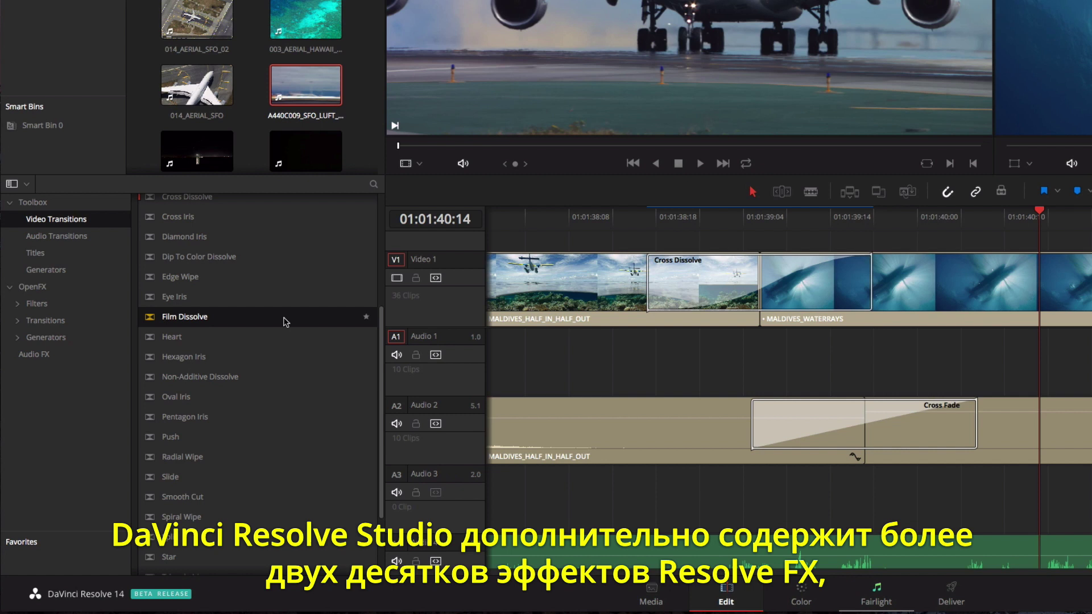
{"action": "left_click", "coordinate": [112, 305]}
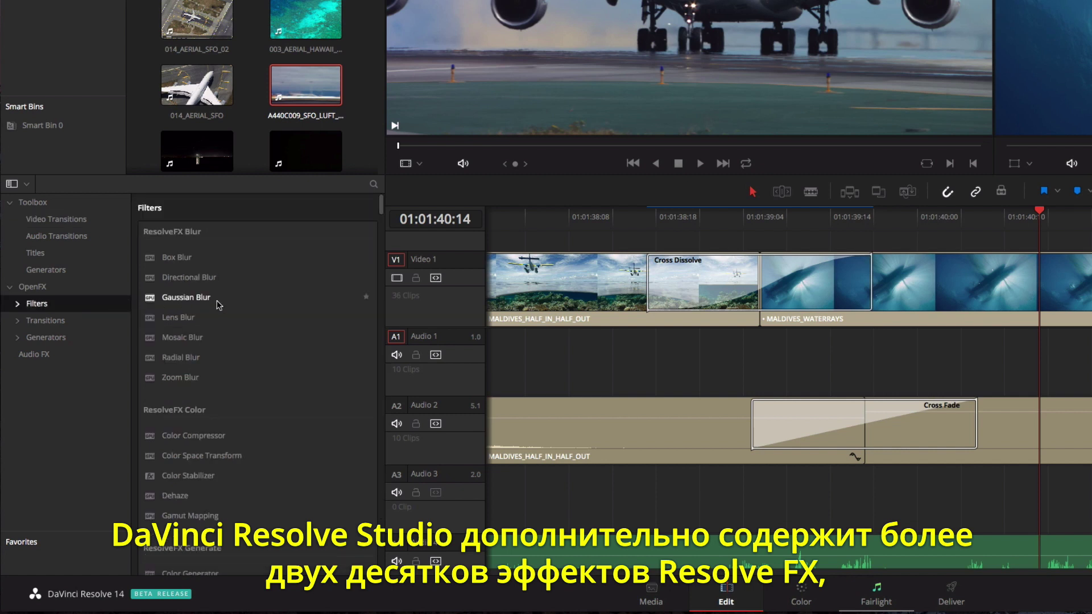
{"action": "left_click_drag", "start_coordinate": [382, 206], "coordinate": [378, 254]}
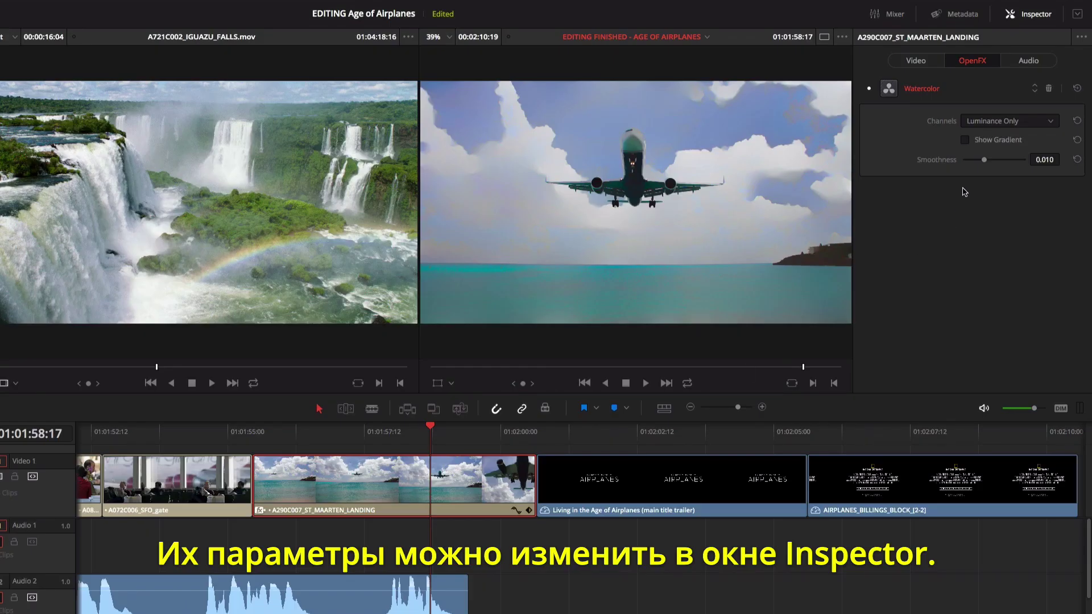
Step: Set the St Maarten clip's Watercolor Smoothness to 0.017, briefly previewing the gradient
{"action": "left_click_drag", "start_coordinate": [985, 159], "coordinate": [998, 163]}
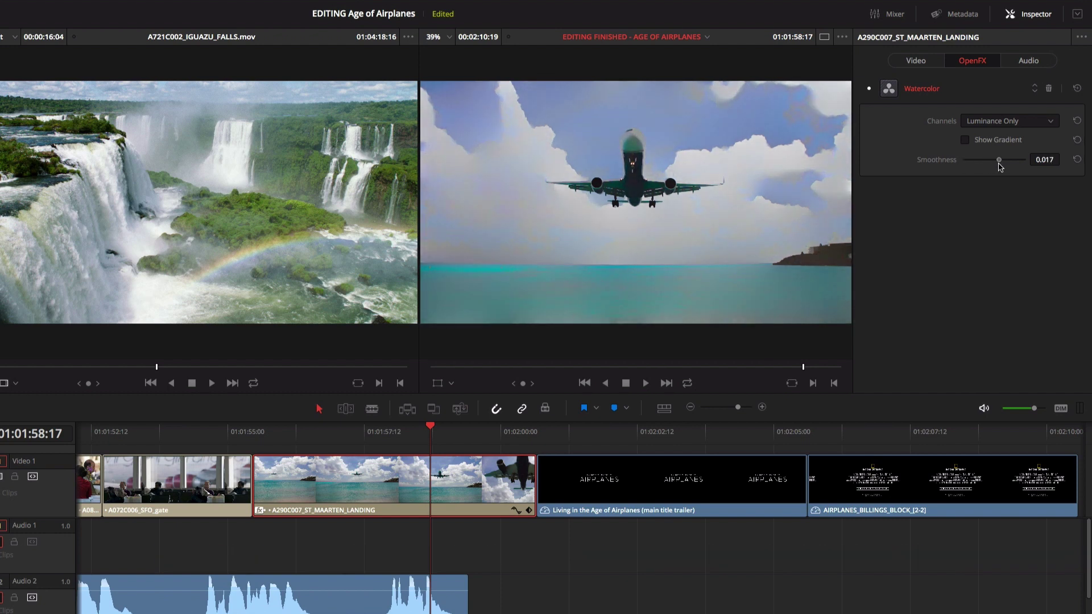
{"action": "left_click", "coordinate": [969, 144]}
{"action": "left_click", "coordinate": [969, 143]}
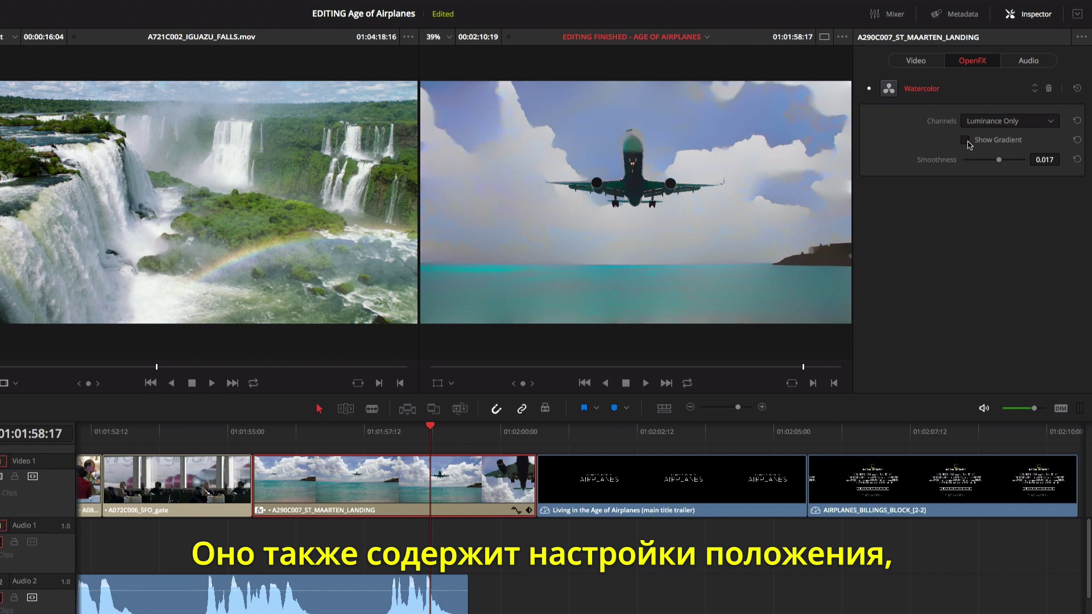
{"action": "left_click", "coordinate": [536, 437]}
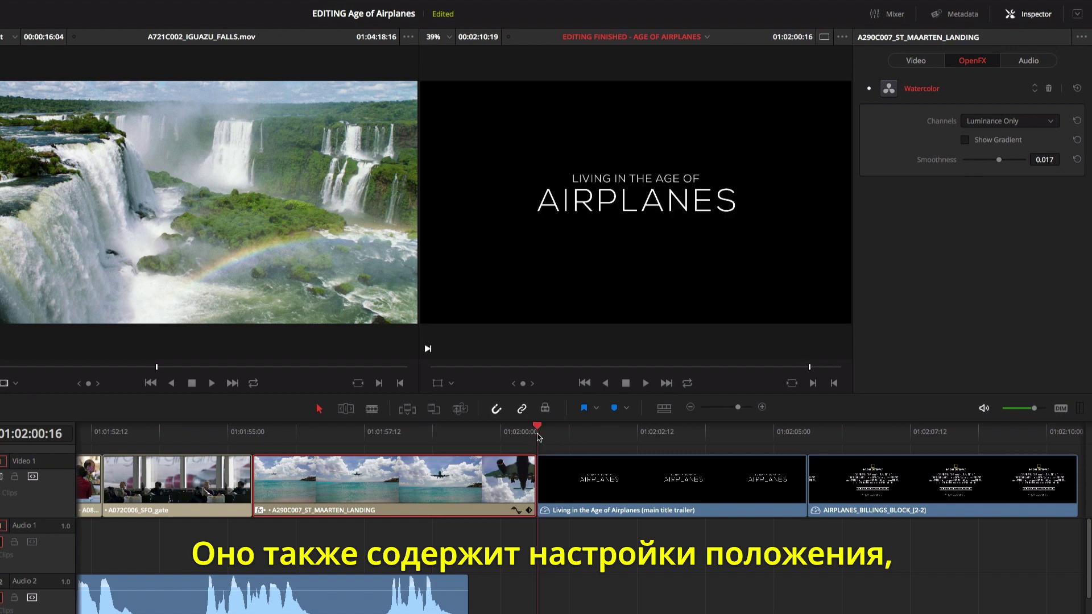
Step: Keyframe the AIRPLANES title's start at Zoom 0.710 and Position Y -194
{"action": "left_click", "coordinate": [570, 468]}
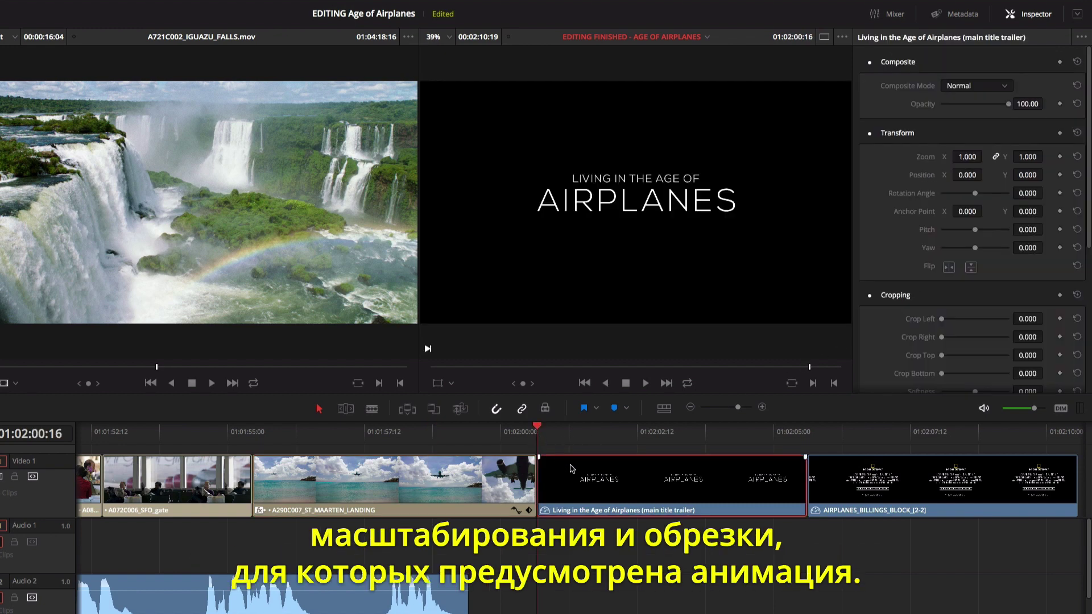
{"action": "left_click", "coordinate": [437, 384]}
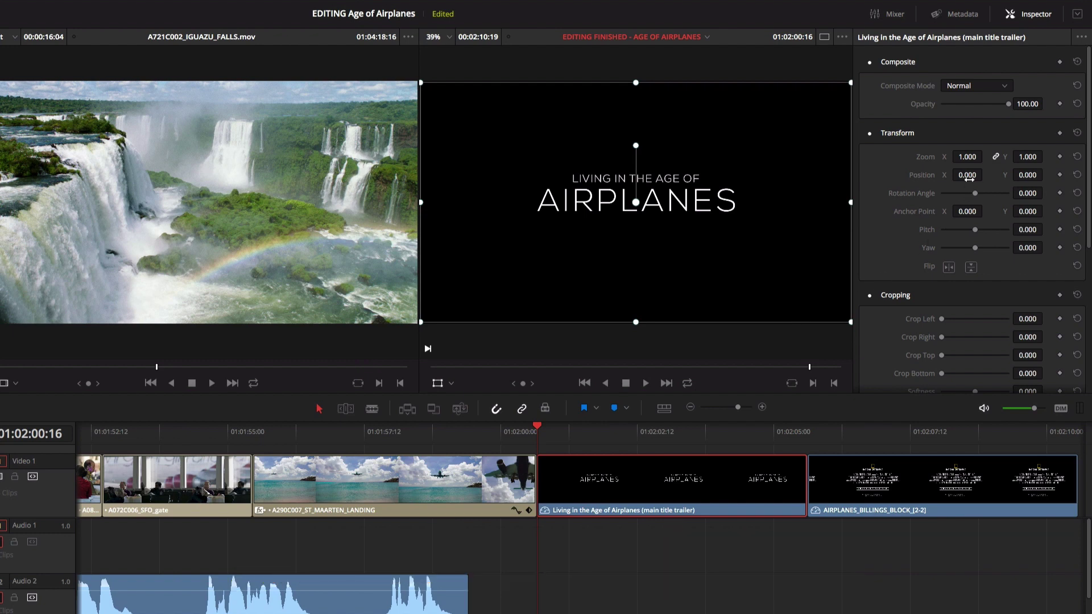
{"action": "left_click", "coordinate": [1061, 134]}
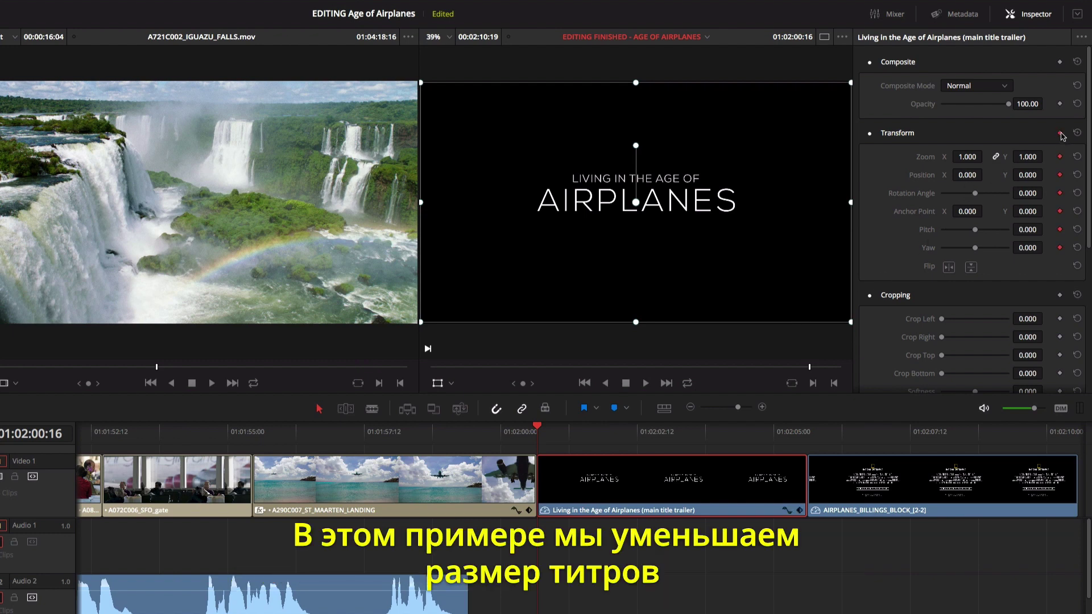
{"action": "left_click_drag", "start_coordinate": [967, 157], "coordinate": [985, 157]}
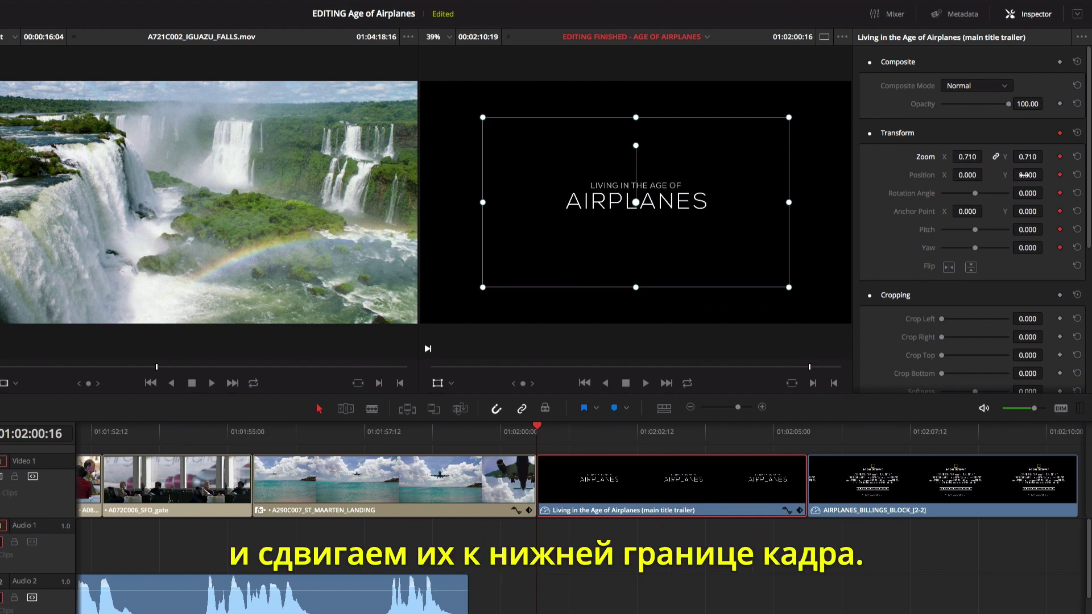
{"action": "left_click_drag", "start_coordinate": [1028, 174], "coordinate": [1045, 175]}
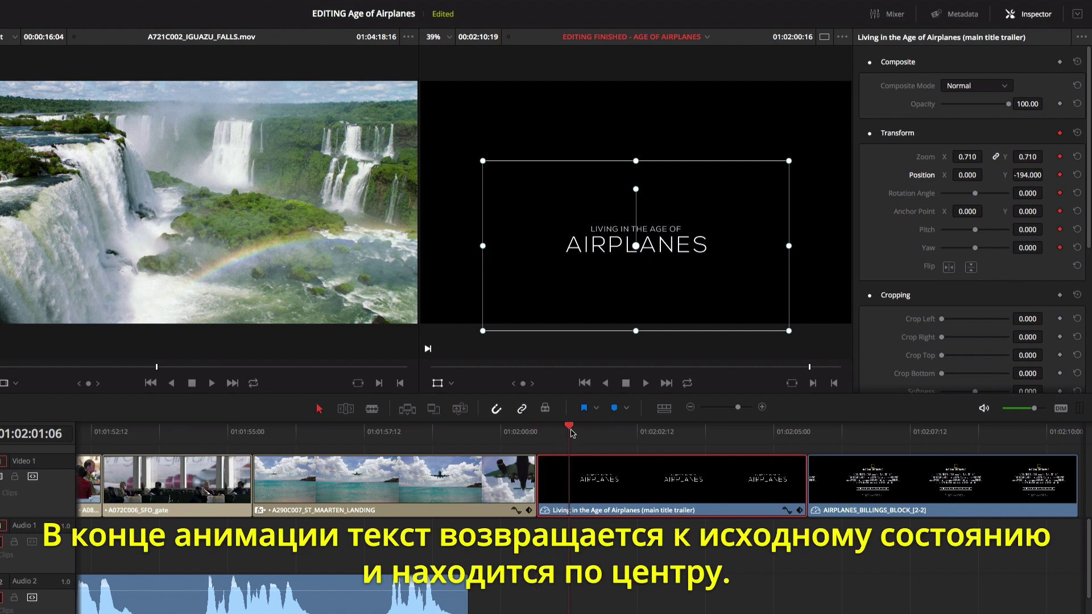
Step: Later in the clip, keyframe the title at Zoom 0.970 and Position Y 10
{"action": "left_click_drag", "start_coordinate": [571, 432], "coordinate": [797, 441]}
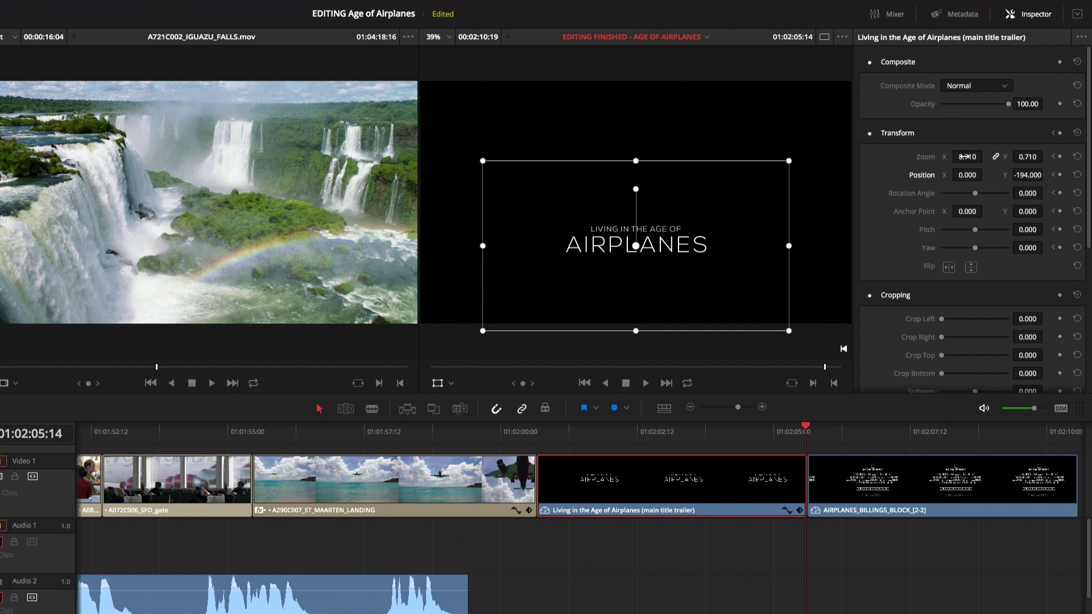
{"action": "left_click_drag", "start_coordinate": [966, 156], "coordinate": [985, 156]}
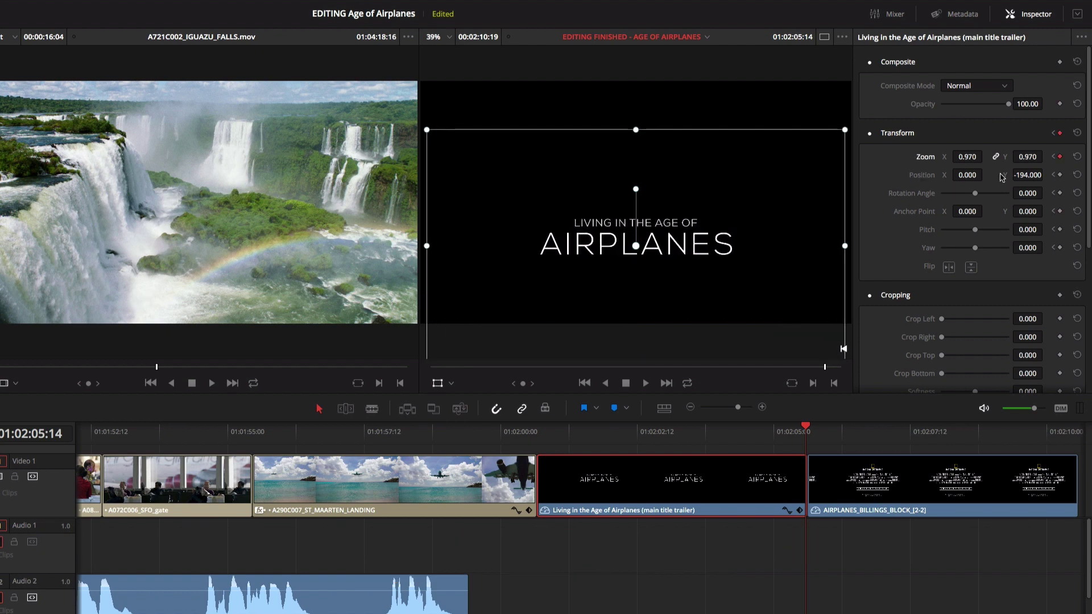
{"action": "left_click_drag", "start_coordinate": [1020, 175], "coordinate": [1045, 174]}
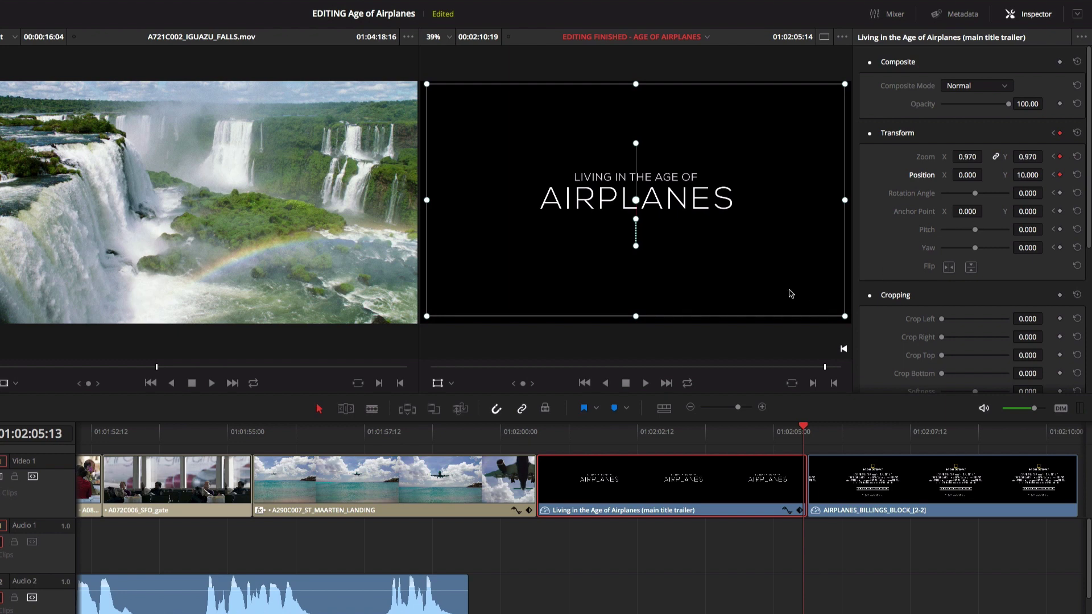
Step: Make the title's motion path keyframes Smooth and bend the path into a curve
{"action": "right_click", "coordinate": [637, 246]}
{"action": "left_click", "coordinate": [673, 270]}
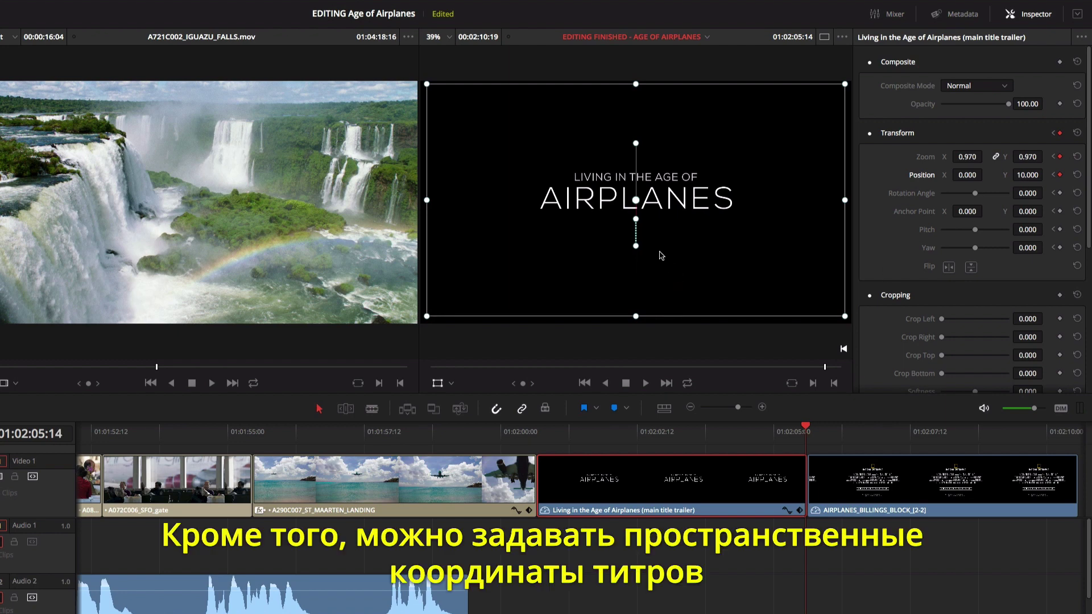
{"action": "right_click", "coordinate": [636, 220]}
{"action": "left_click", "coordinate": [662, 243]}
{"action": "mouse_move", "coordinate": [635, 200]}
{"action": "left_mouse_down"}
{"action": "mouse_move", "coordinate": [717, 174]}
{"action": "mouse_move", "coordinate": [550, 168]}
{"action": "left_mouse_up"}
{"action": "left_click_drag", "start_coordinate": [549, 109], "coordinate": [548, 116]}
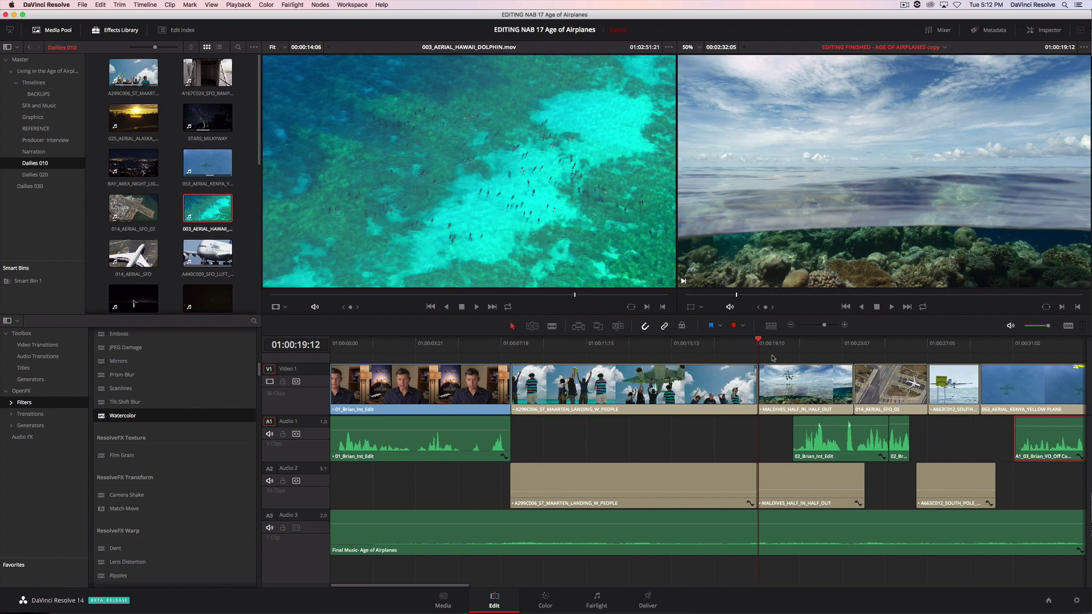
Step: Review playback, then set MALDIVES_HALF_IN_HALF_OUT to a constant 50% speed
{"action": "key", "text": "space"}
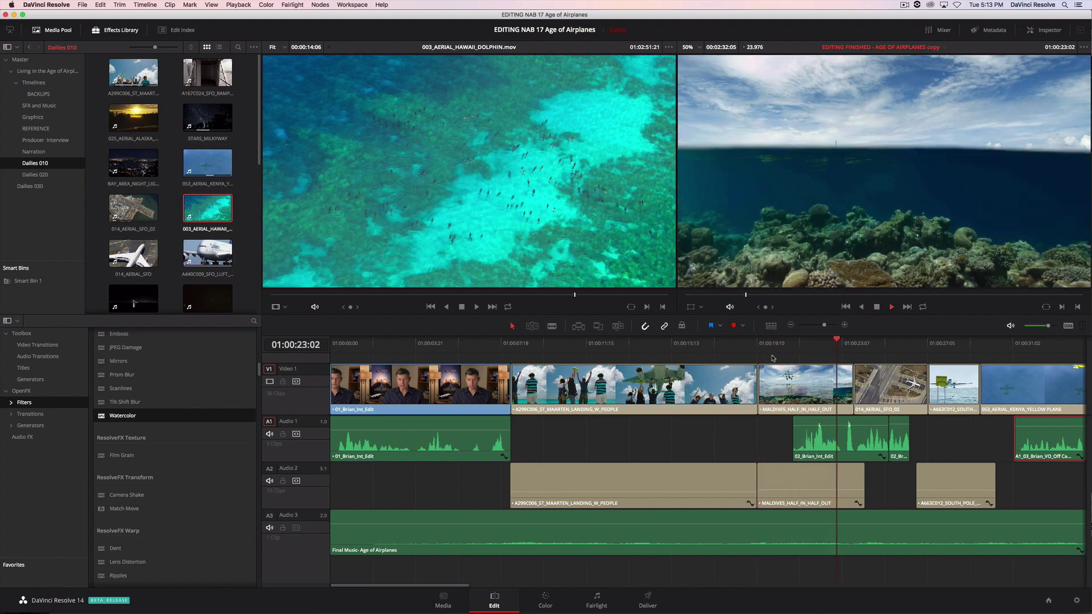
{"action": "key", "text": "space"}
{"action": "right_click", "coordinate": [789, 389]}
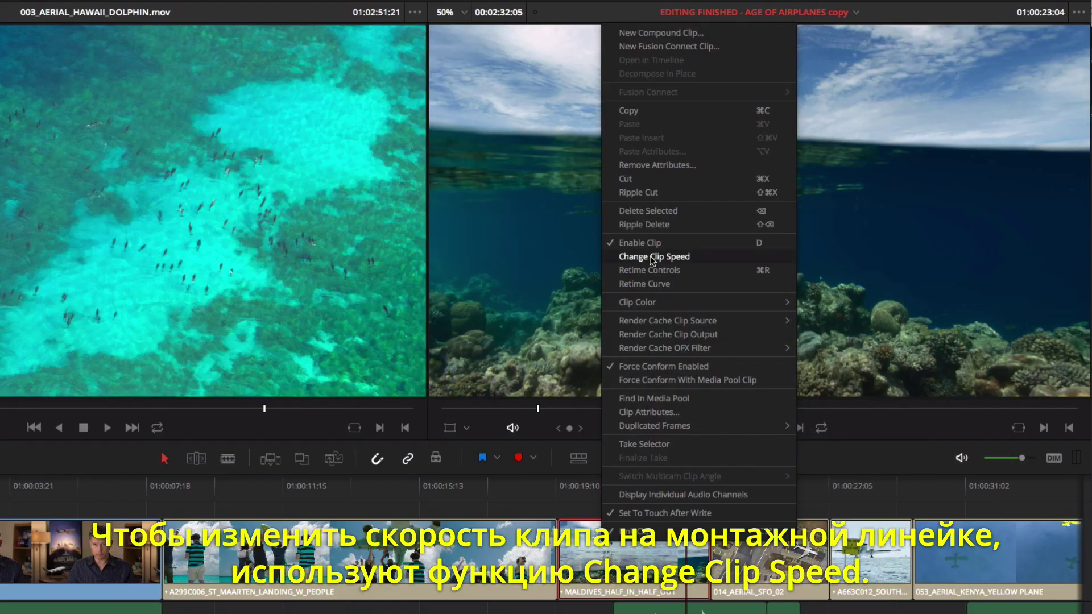
{"action": "left_click", "coordinate": [652, 257]}
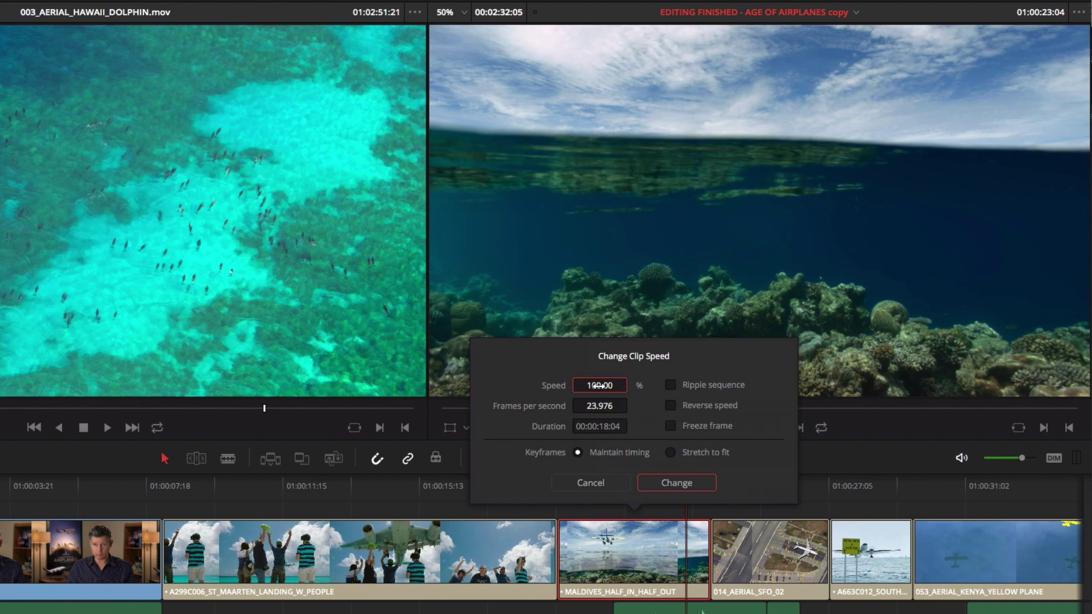
{"action": "type", "text": "50"}
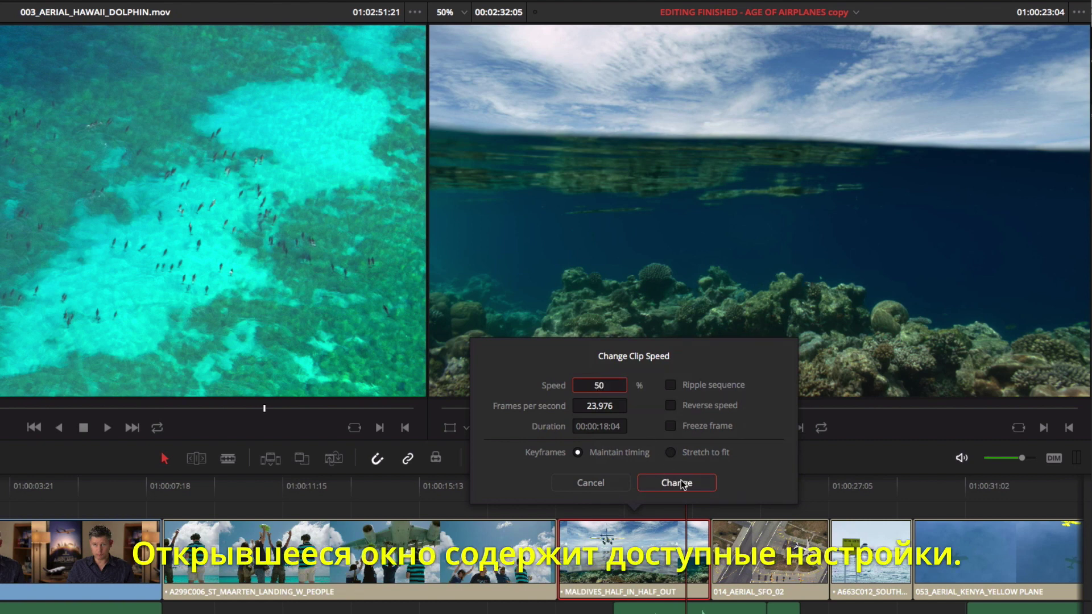
{"action": "left_click", "coordinate": [682, 485]}
Step: Play back the slowed Maldives clip, then replay from an earlier timeline point
{"action": "left_click", "coordinate": [560, 485]}
{"action": "key", "text": "space"}
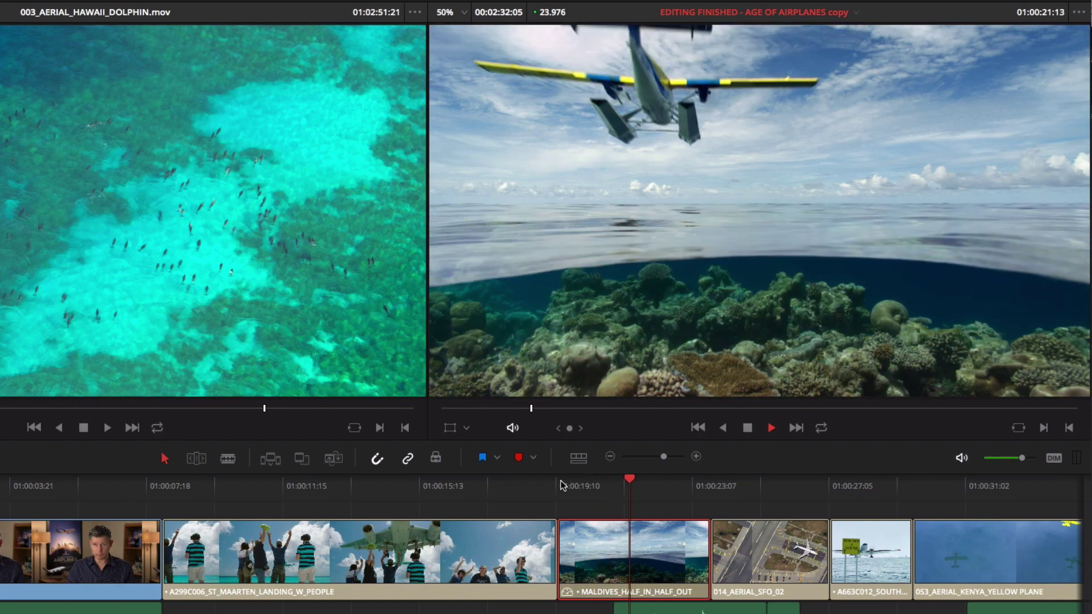
{"action": "key", "text": "space"}
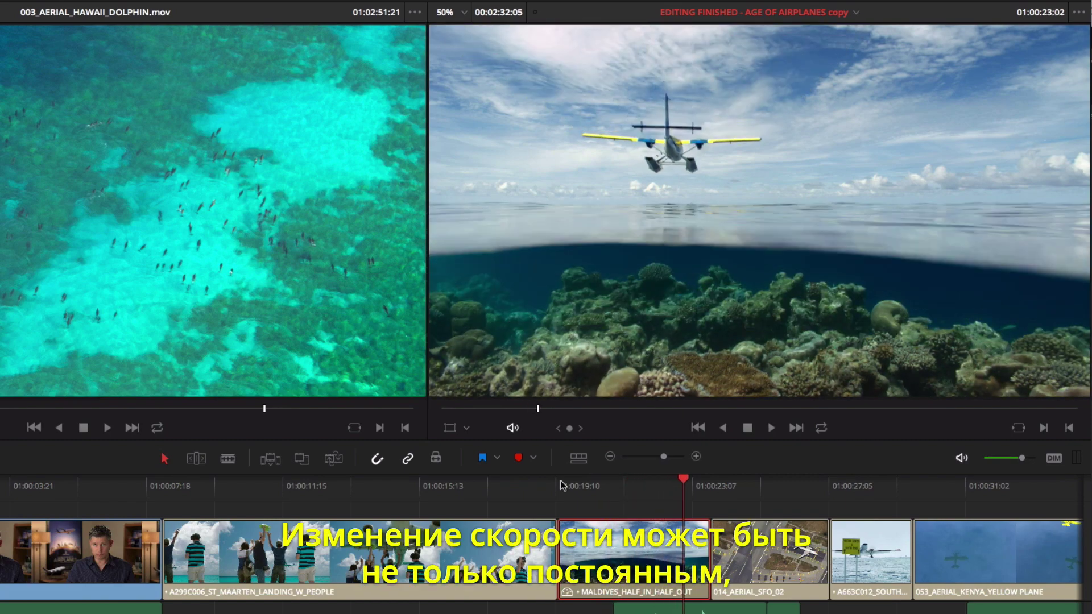
{"action": "left_click", "coordinate": [527, 345]}
{"action": "key", "text": "space"}
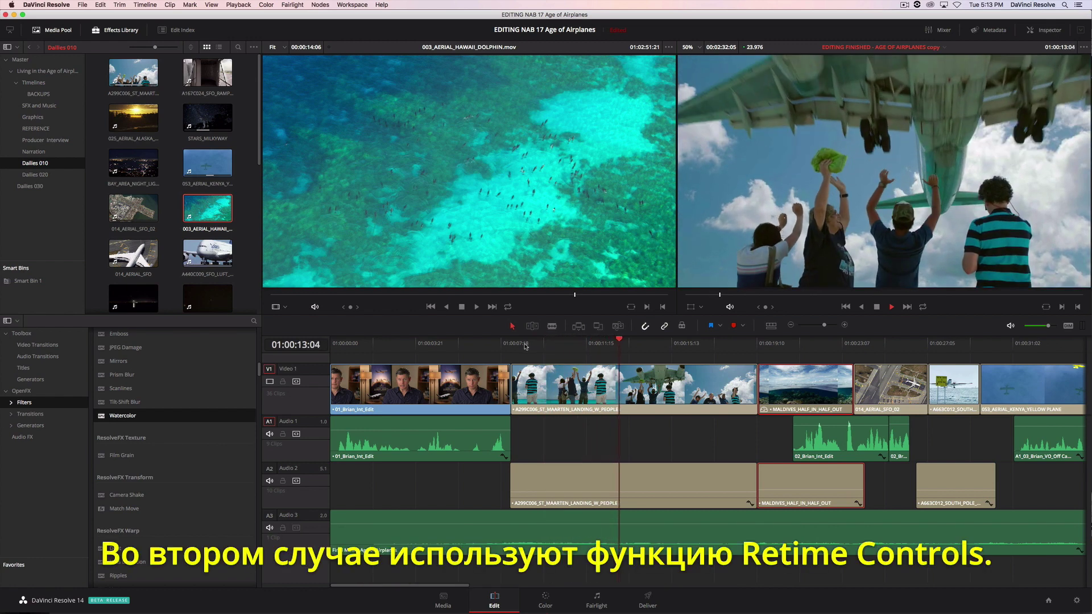
Step: Cut the St Maarten landing clip and add a speed point at the scrubbed frame
{"action": "key", "text": "space"}
{"action": "key", "text": "ctrl+b"}
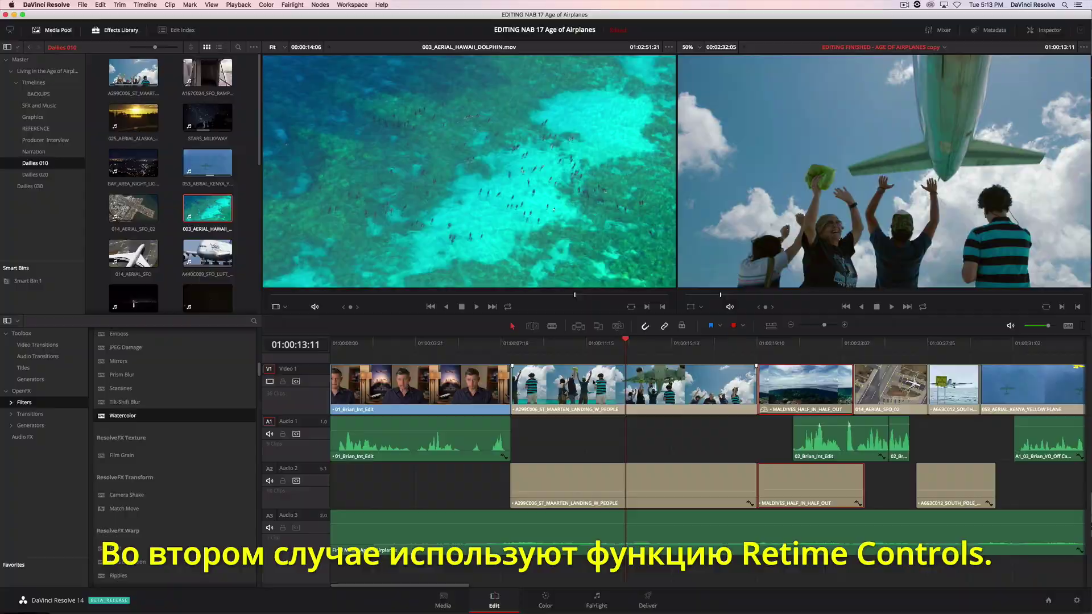
{"action": "right_click", "coordinate": [593, 379]}
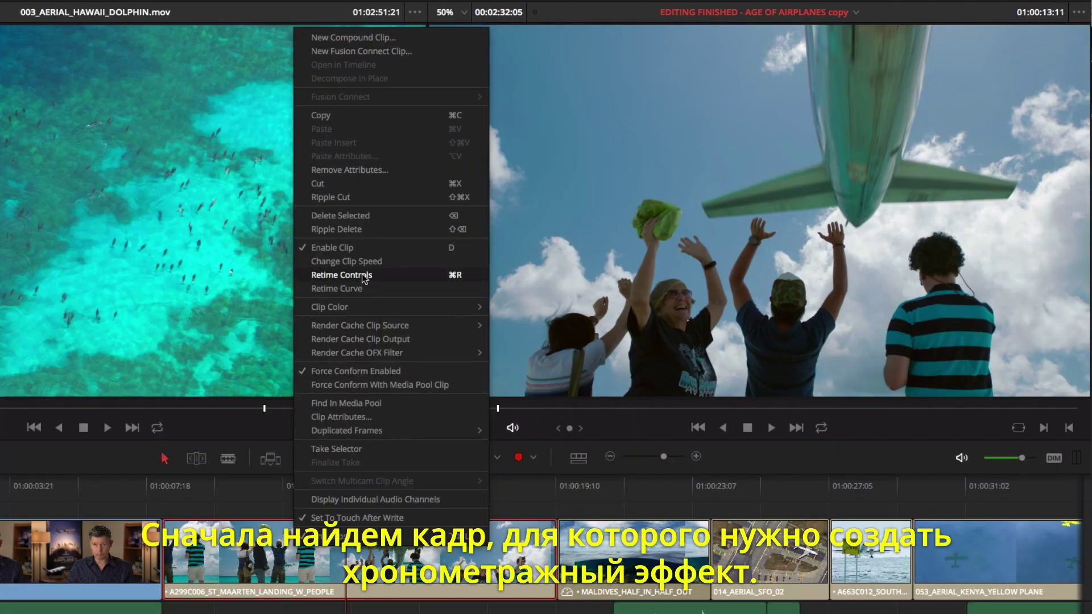
{"action": "left_click", "coordinate": [361, 275]}
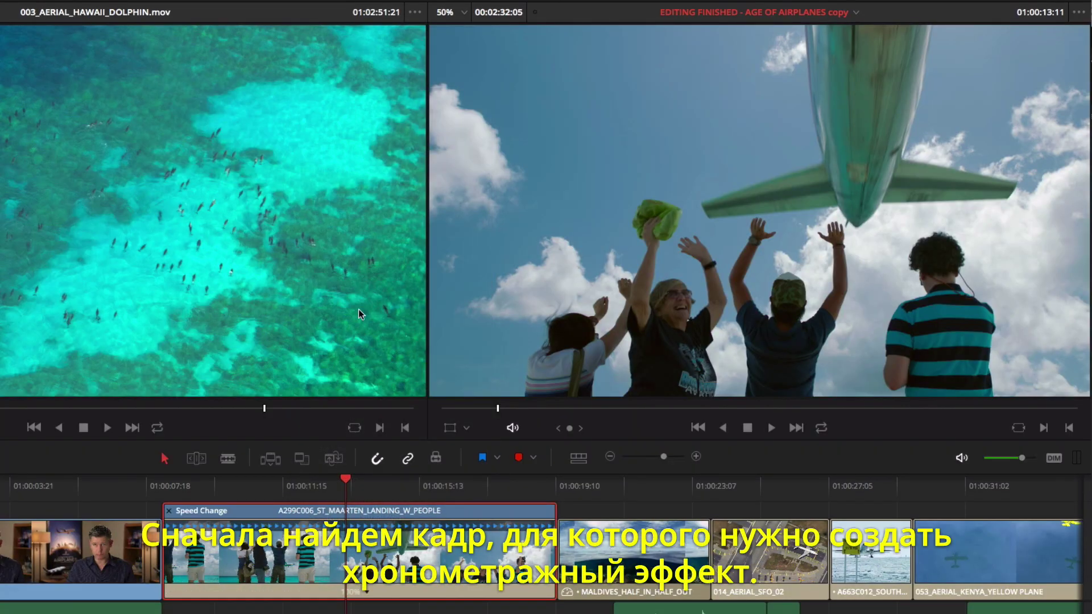
{"action": "left_click", "coordinate": [185, 485]}
{"action": "left_click_drag", "start_coordinate": [187, 487], "coordinate": [297, 489]}
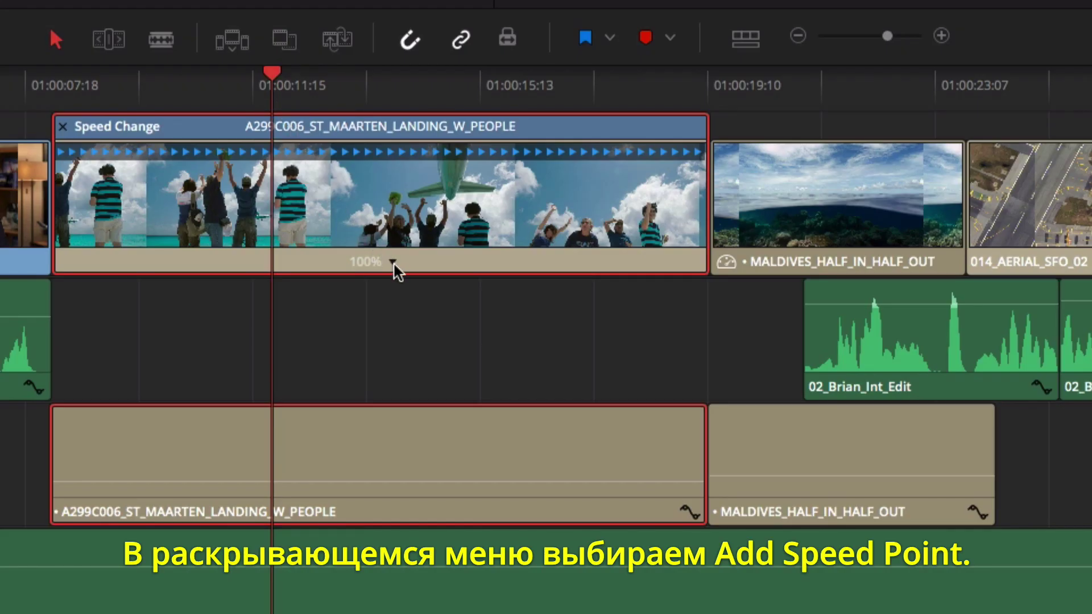
{"action": "left_click", "coordinate": [392, 262]}
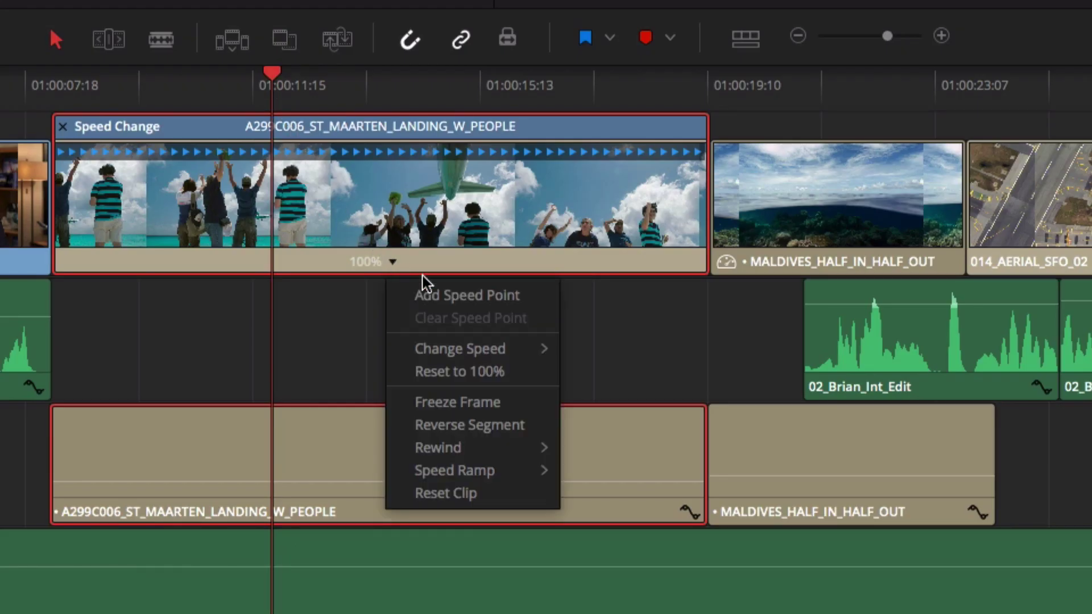
{"action": "left_click", "coordinate": [456, 295]}
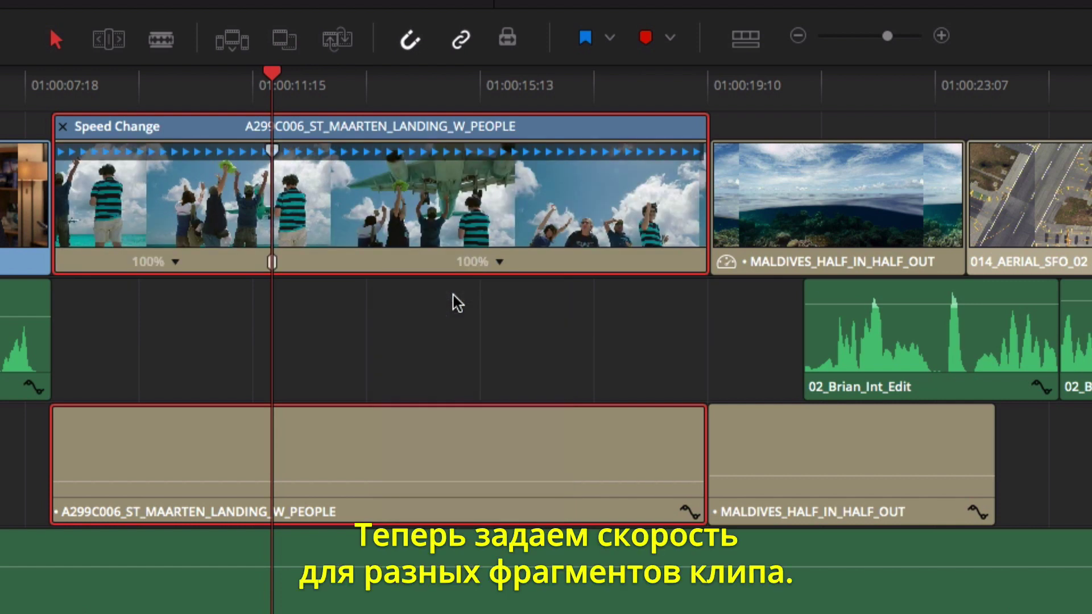
Step: In Trim mode, set the first segment to 200% and the second to 50%, then play the ramp
{"action": "left_click", "coordinate": [119, 38]}
{"action": "left_click", "coordinate": [175, 262]}
{"action": "left_click", "coordinate": [427, 529]}
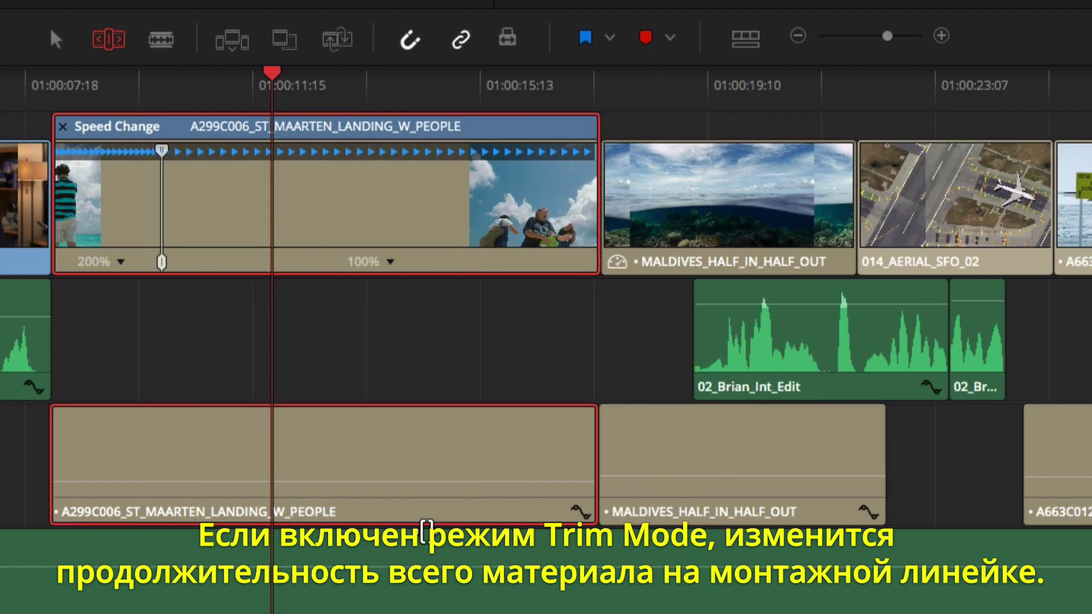
{"action": "left_click", "coordinate": [389, 261]}
{"action": "mouse_move", "coordinate": [457, 347]}
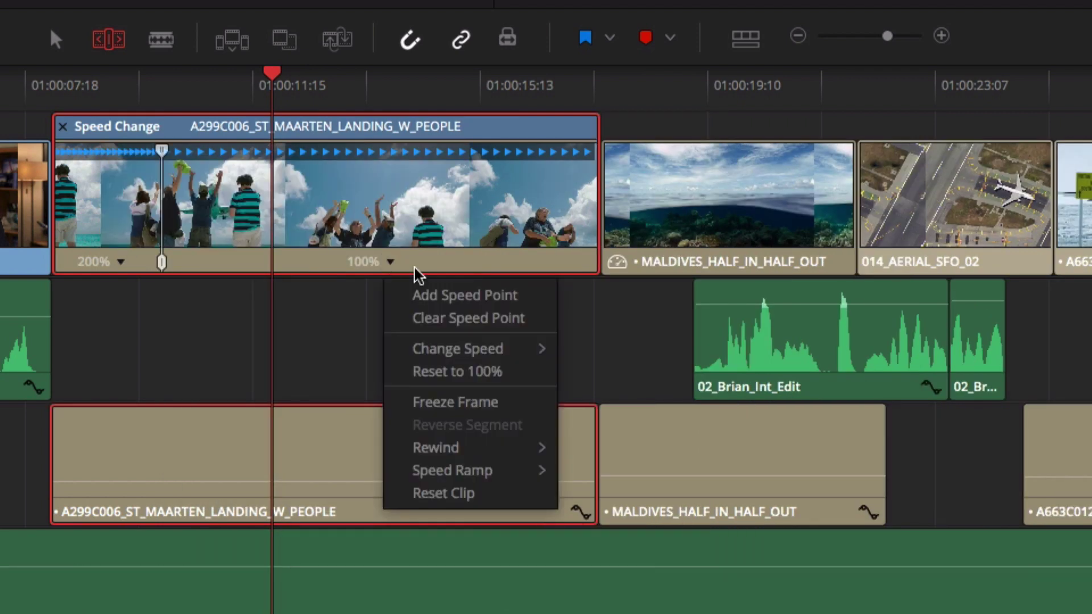
{"action": "left_click", "coordinate": [601, 399]}
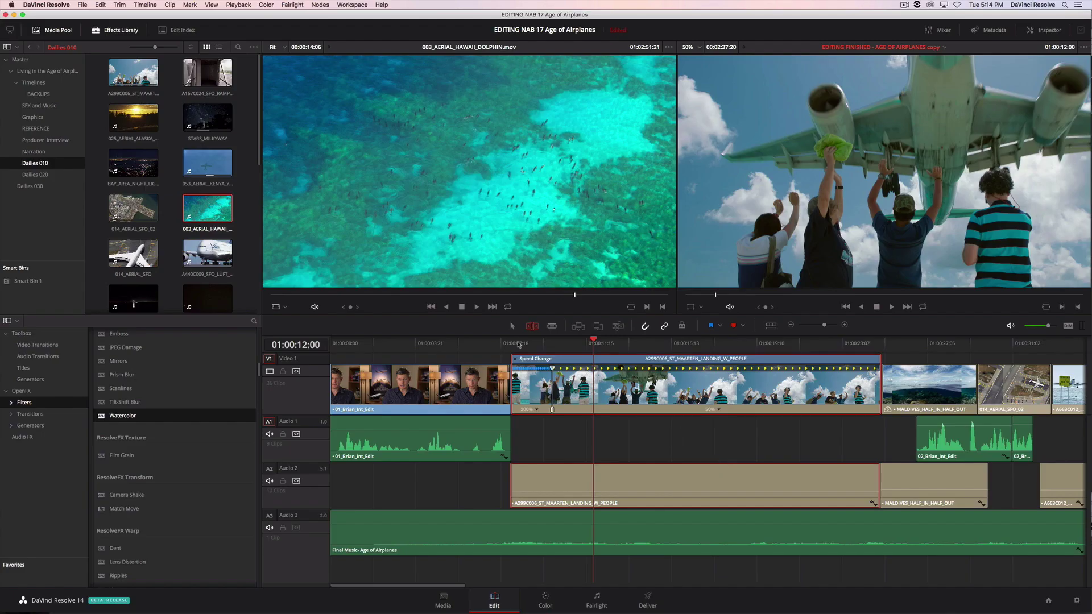
{"action": "left_click", "coordinate": [515, 343]}
{"action": "key", "text": "space"}
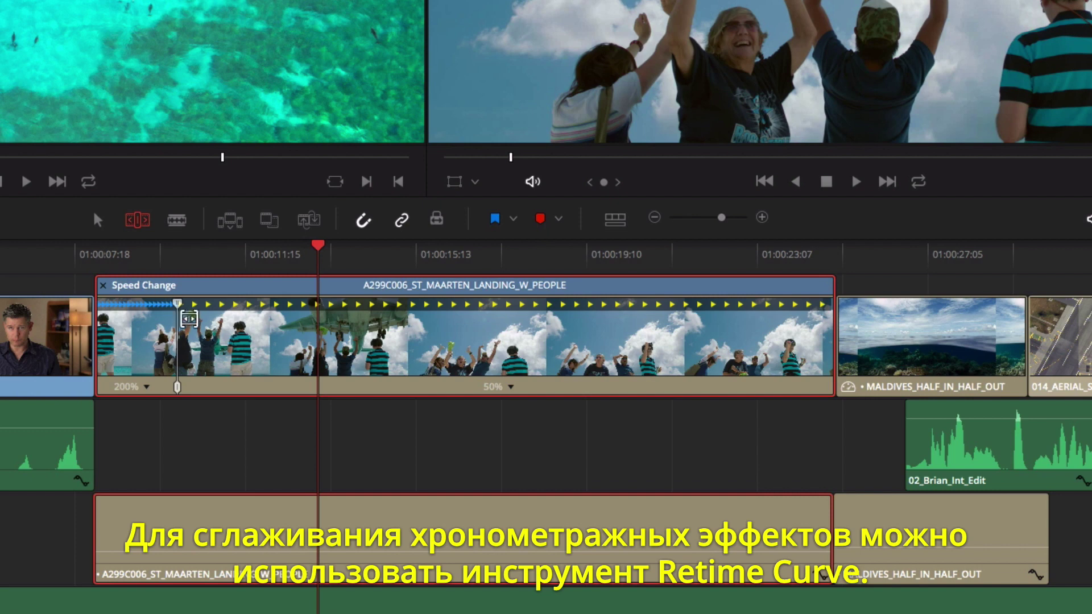
Step: Make the St Maarten speed keyframe smooth, widen its easing, and pull the slow section to about 63%
{"action": "right_click", "coordinate": [569, 380]}
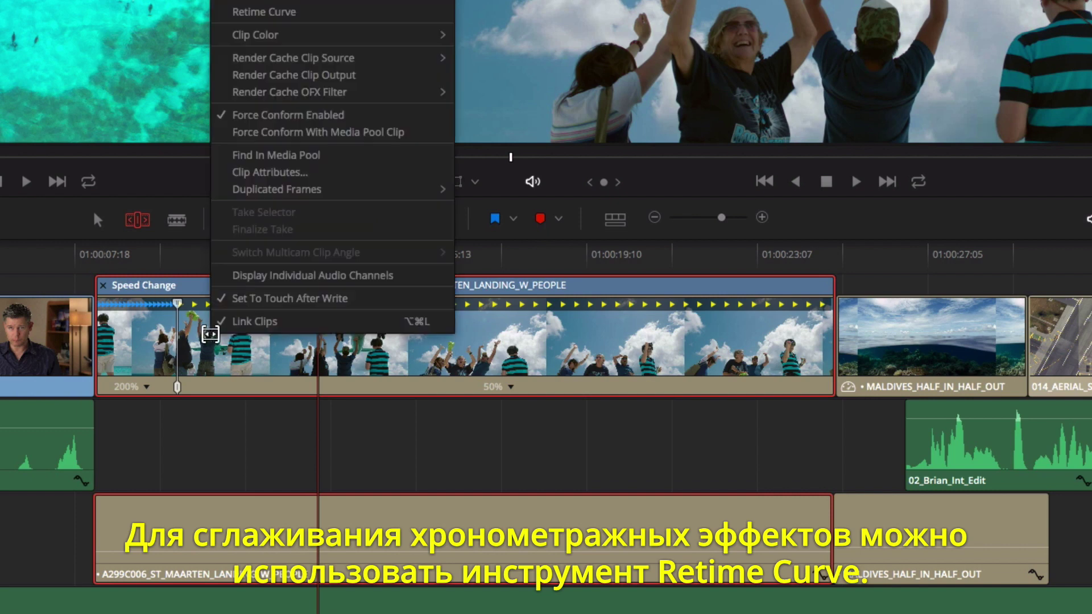
{"action": "left_click", "coordinate": [294, 12]}
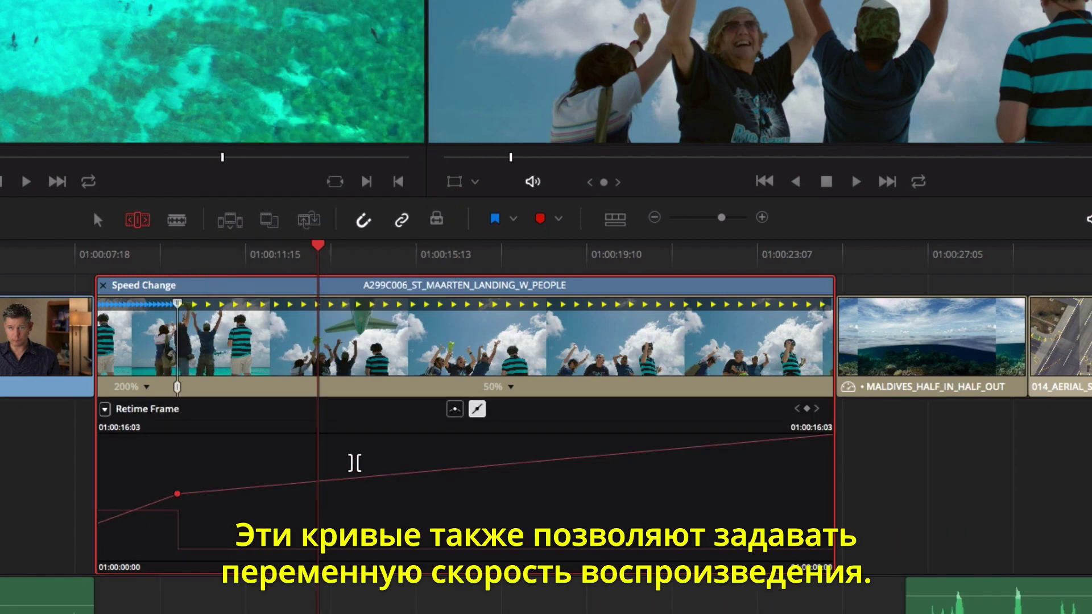
{"action": "left_click", "coordinate": [456, 411]}
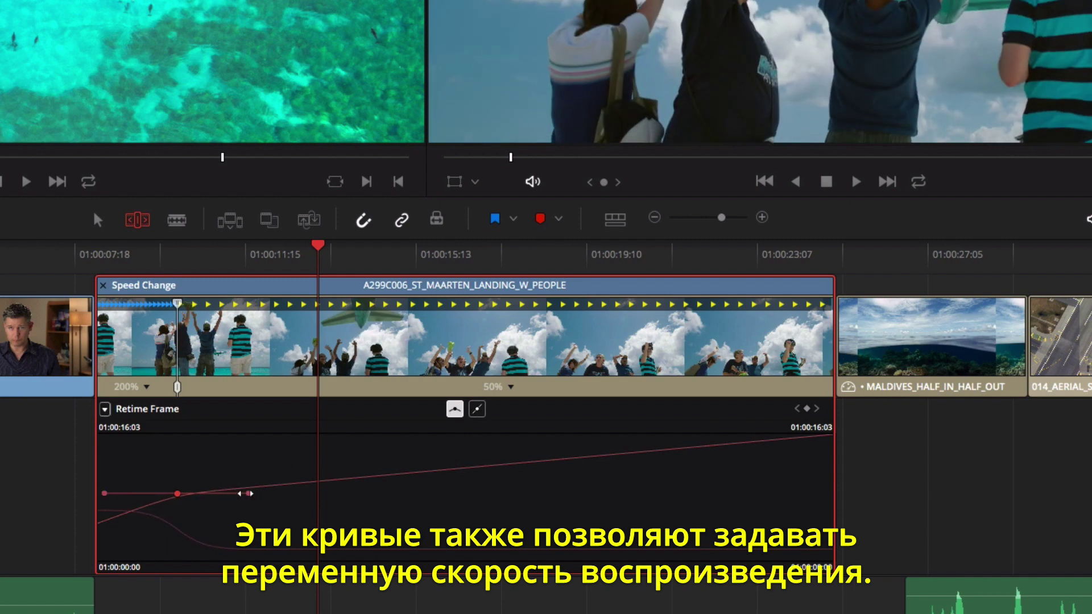
{"action": "left_click_drag", "start_coordinate": [227, 493], "coordinate": [240, 493]}
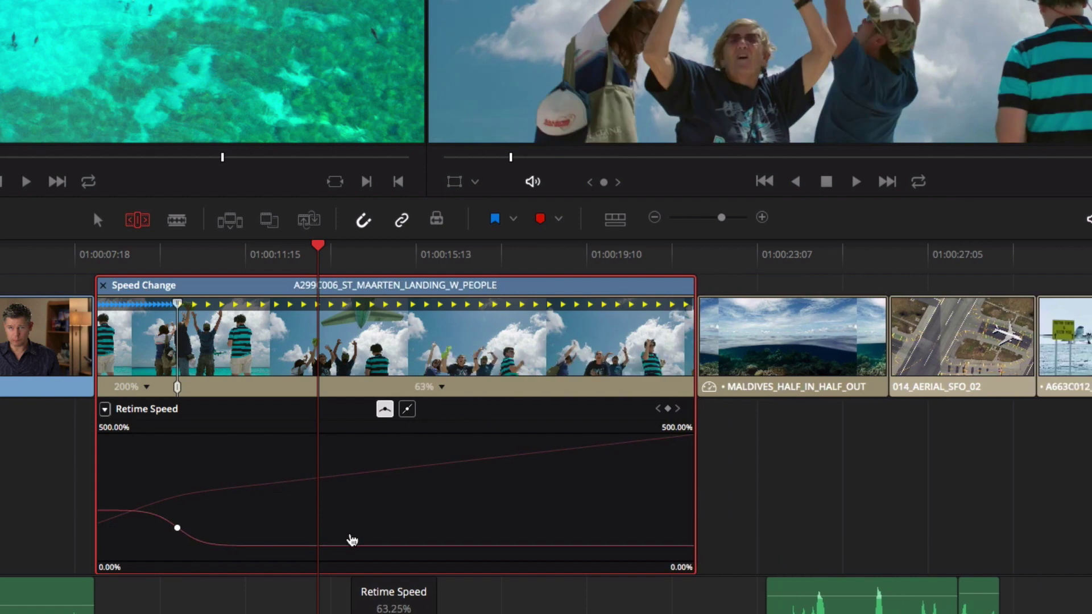
{"action": "left_click_drag", "start_coordinate": [133, 512], "coordinate": [124, 431]}
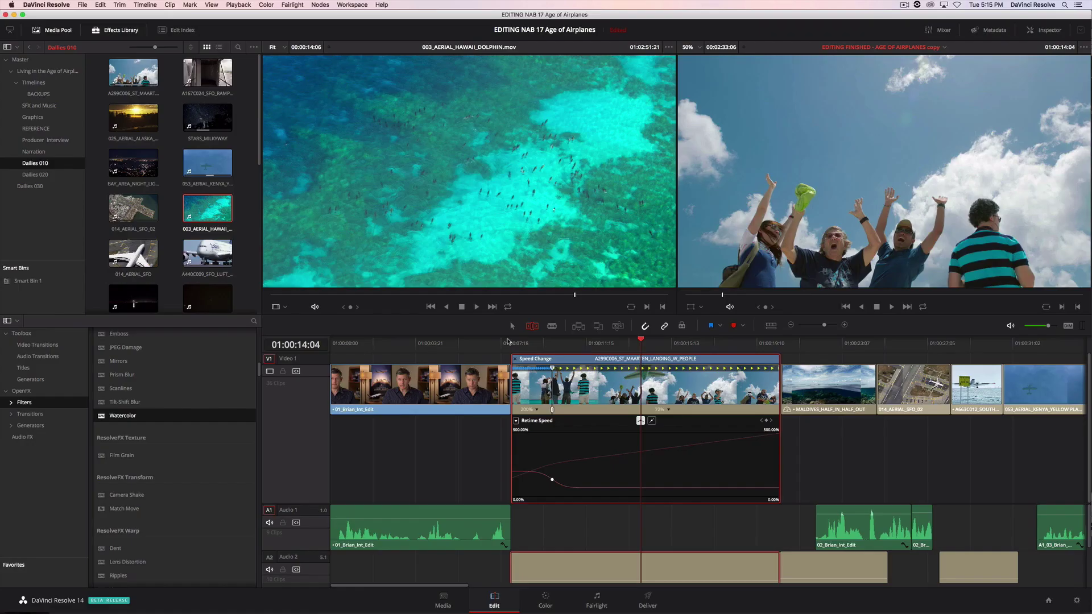
Step: Check BAY_AREA_NIGHT_LIGHTS' Needs SFX marker, then insert 014_AERIAL_SFO's 'Good range to use' section
{"action": "double_click", "coordinate": [137, 162]}
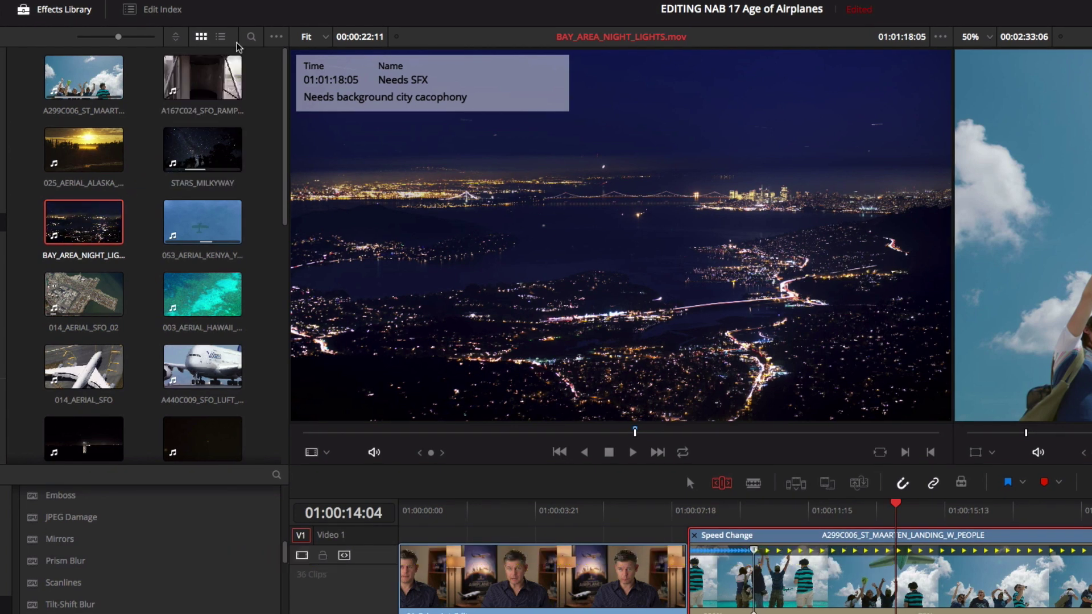
{"action": "left_click", "coordinate": [222, 37]}
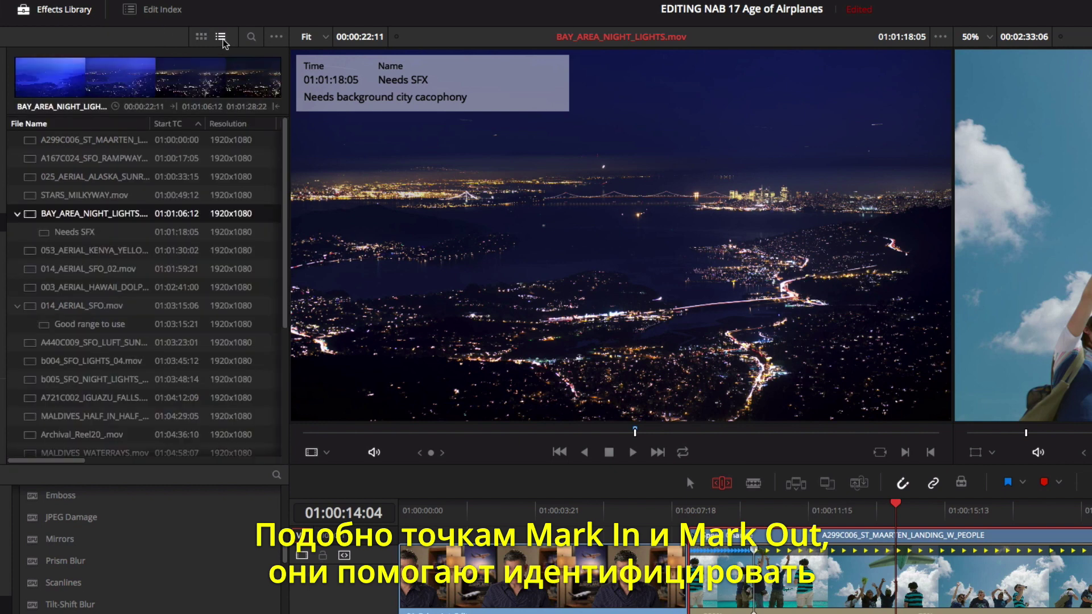
{"action": "left_click", "coordinate": [115, 235]}
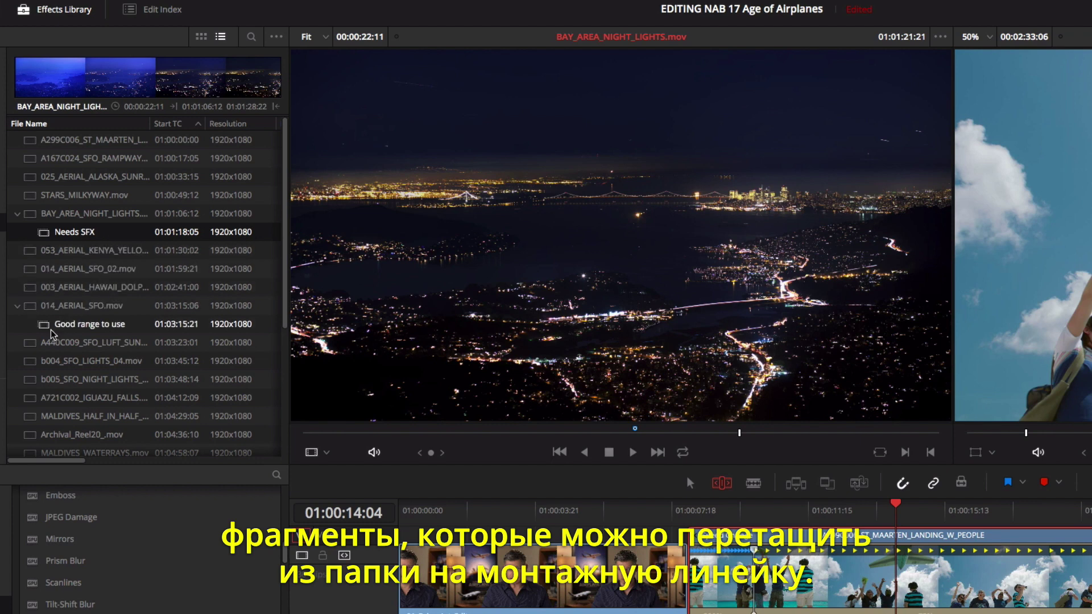
{"action": "left_click_drag", "start_coordinate": [45, 333], "coordinate": [183, 243]}
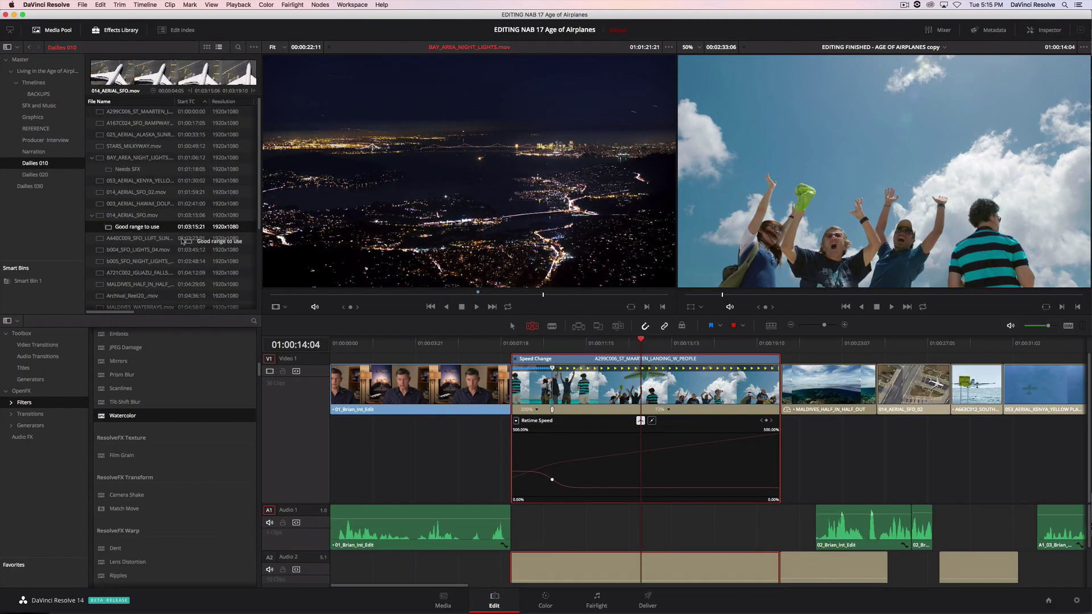
{"action": "left_click_drag", "start_coordinate": [805, 338], "coordinate": [939, 384]}
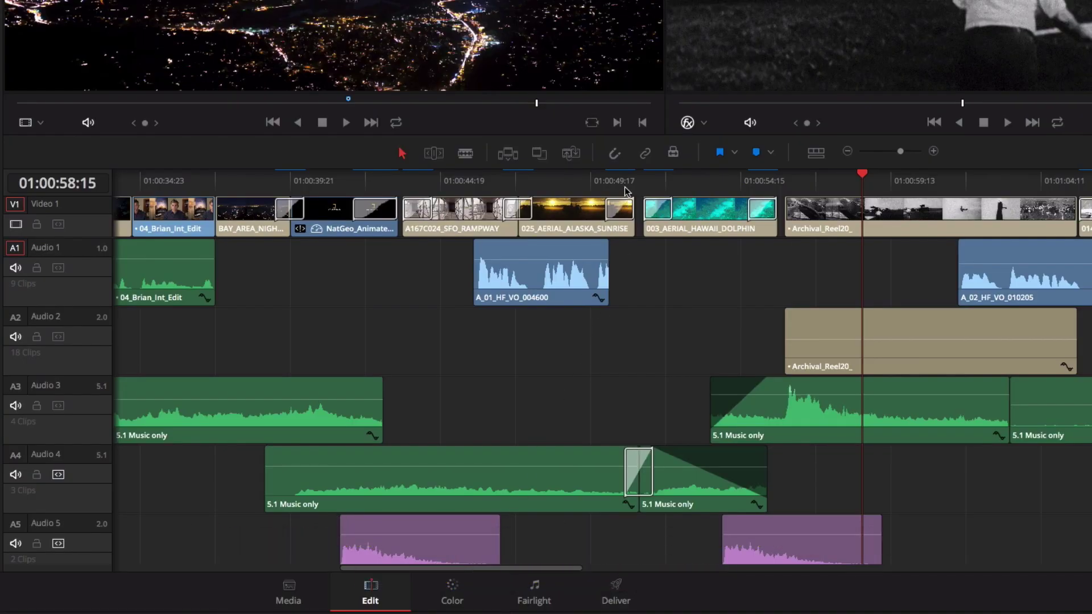
Step: Extend the end of the Audio 1 voiceover clip near 01:00:50:20
{"action": "left_click", "coordinate": [625, 180]}
{"action": "left_click", "coordinate": [934, 151]}
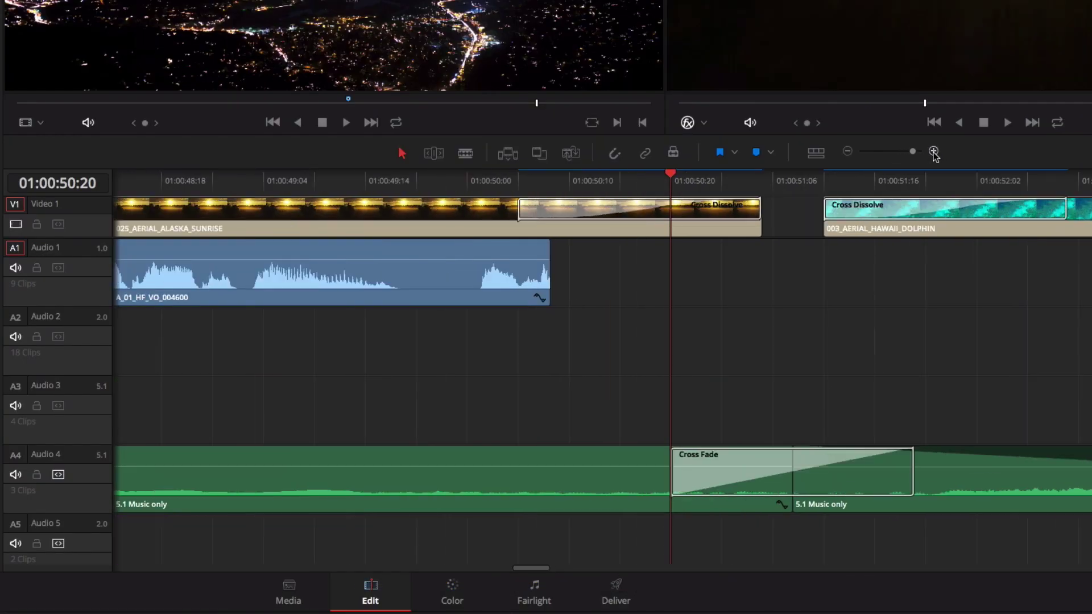
{"action": "left_click_drag", "start_coordinate": [552, 274], "coordinate": [659, 273]}
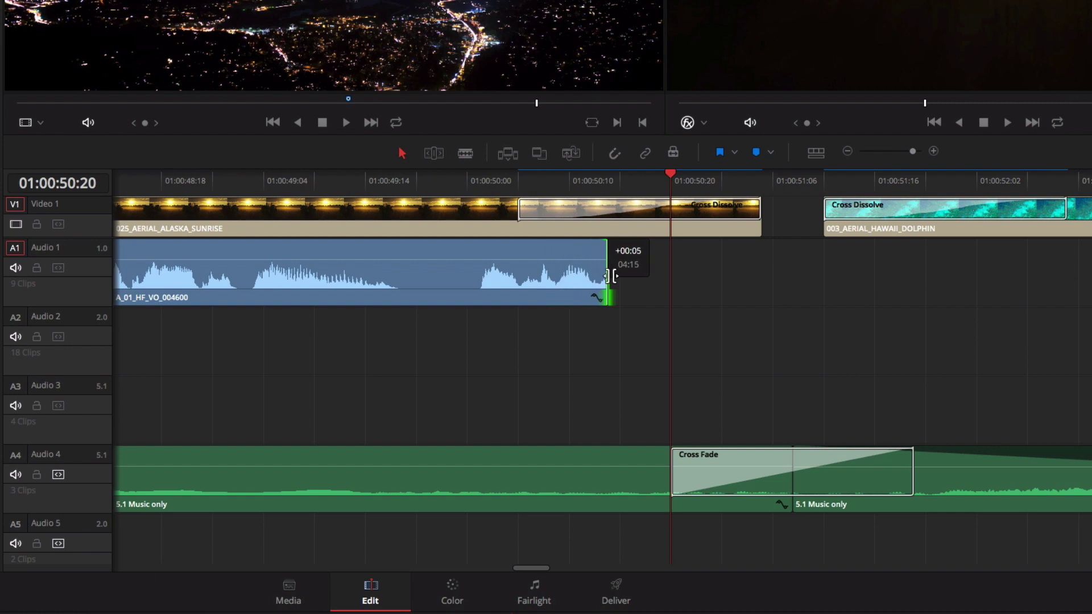
Step: Adjust the archival clip's volume on Audio 2 and play from an earlier point
{"action": "left_click", "coordinate": [847, 152]}
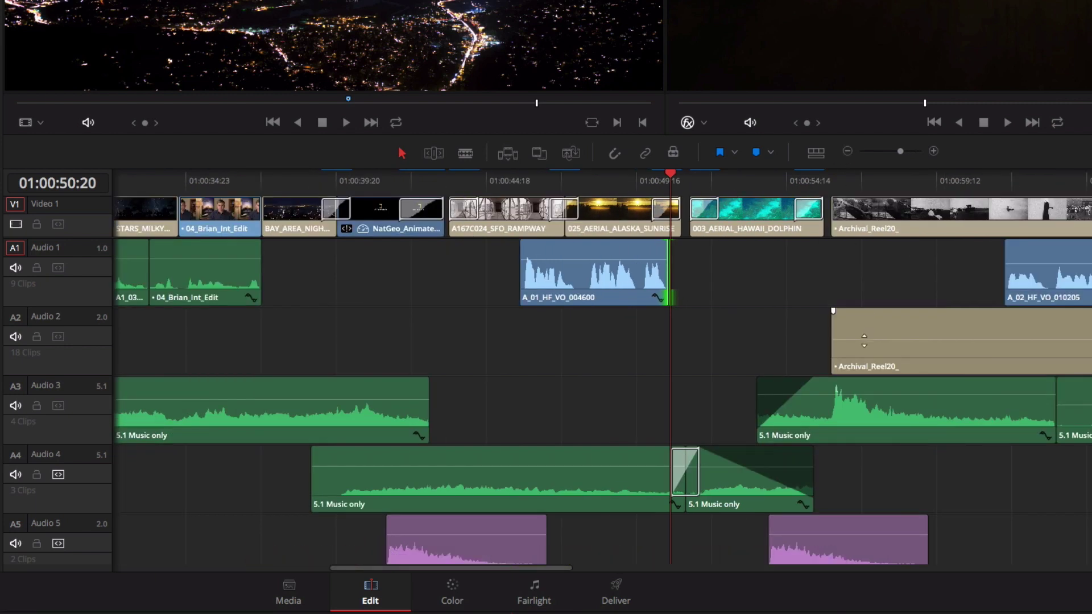
{"action": "left_click_drag", "start_coordinate": [865, 317], "coordinate": [864, 336]}
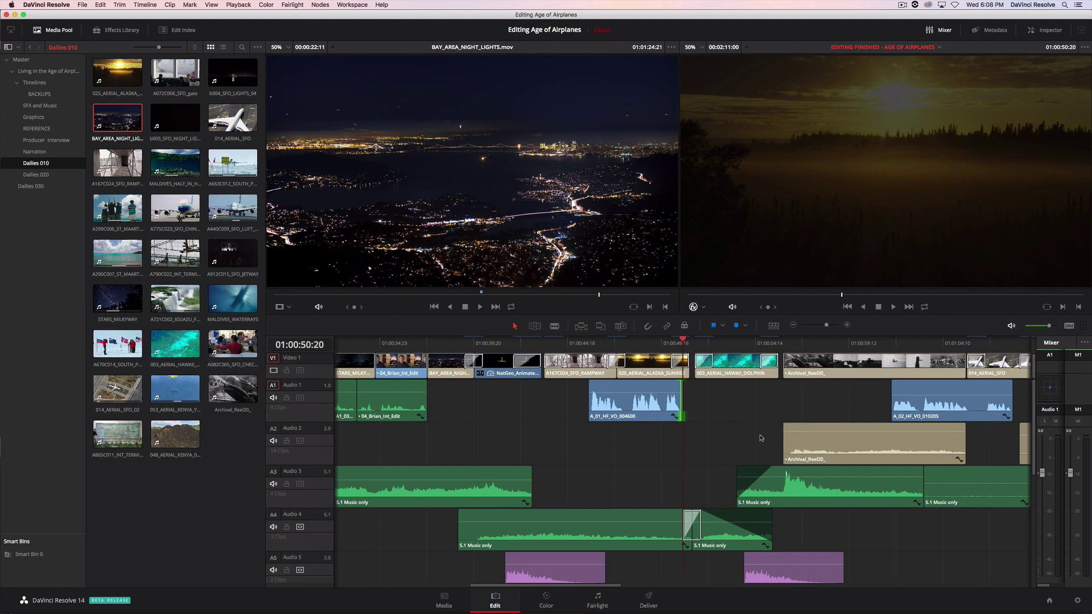
{"action": "left_click", "coordinate": [587, 344]}
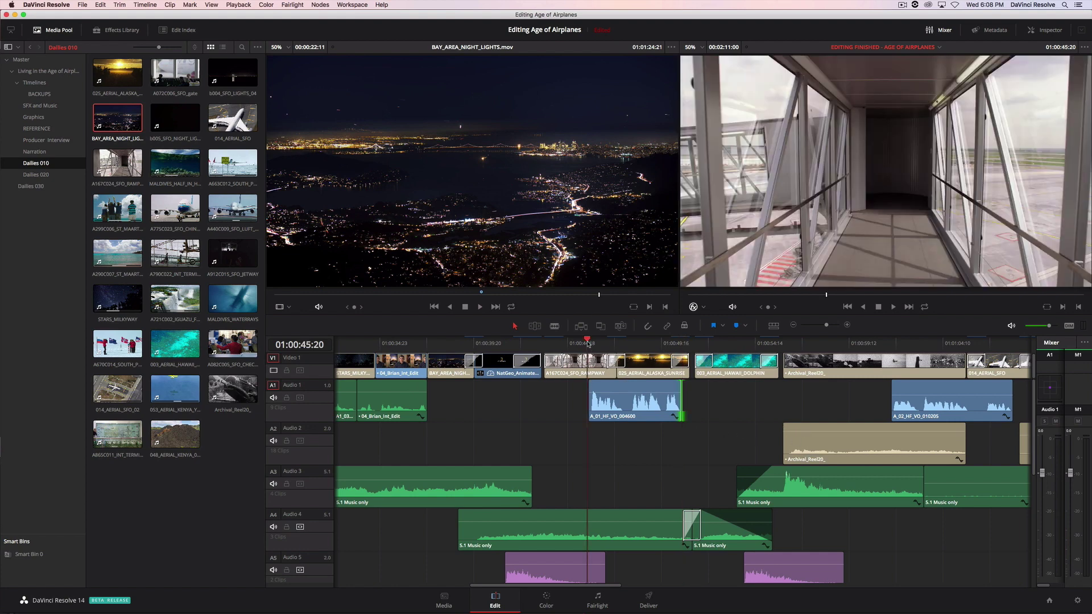
{"action": "key", "text": "space"}
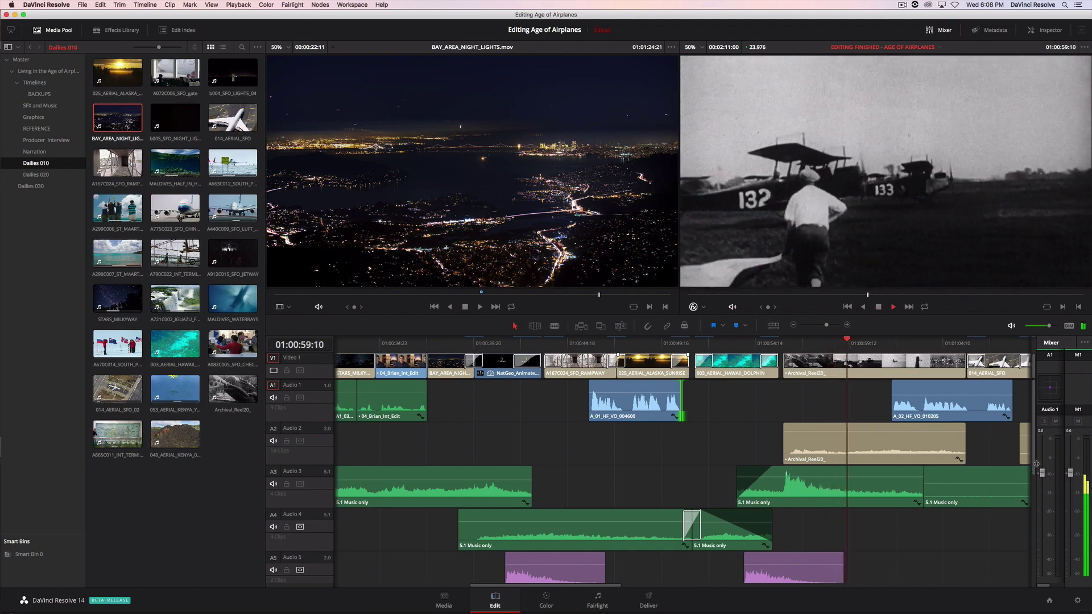
Step: Pan Audio 3 toward the front left in the widened mixer
{"action": "left_click_drag", "start_coordinate": [1032, 465], "coordinate": [878, 472]}
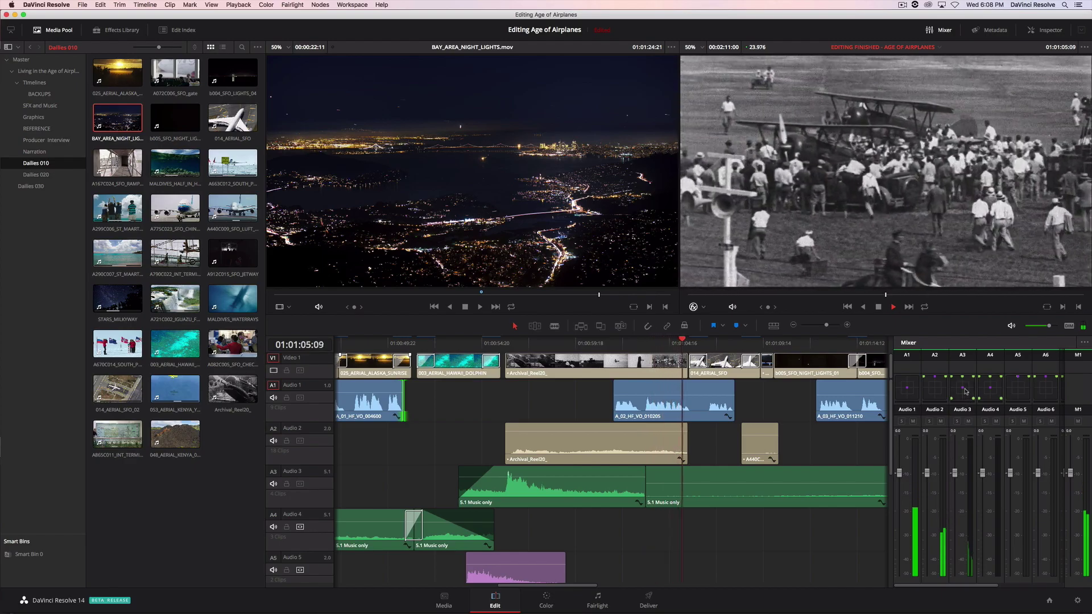
{"action": "double_click", "coordinate": [963, 387]}
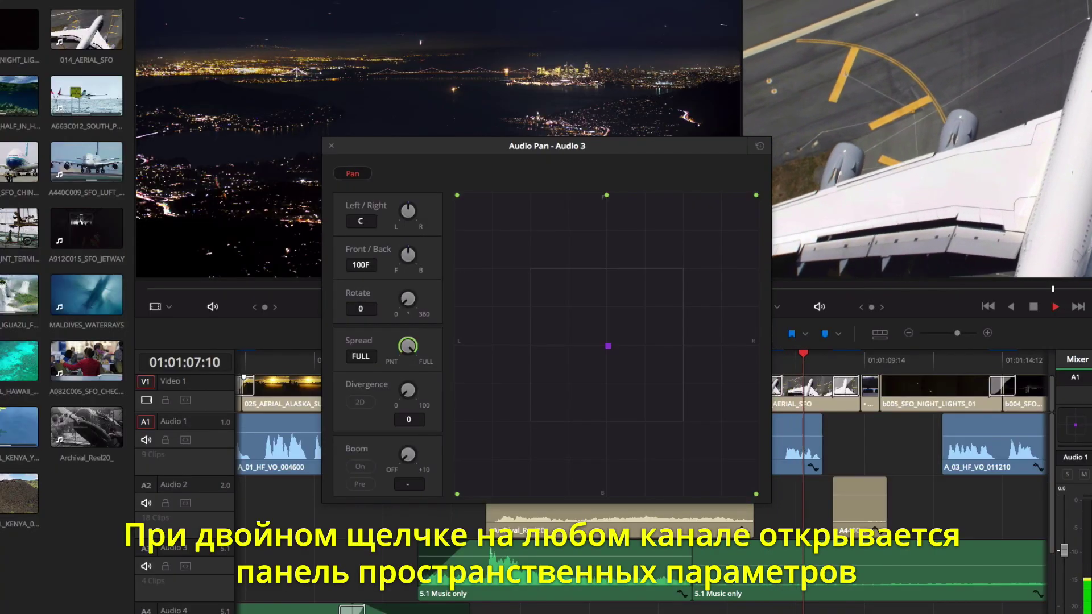
{"action": "left_click_drag", "start_coordinate": [608, 345], "coordinate": [562, 293]}
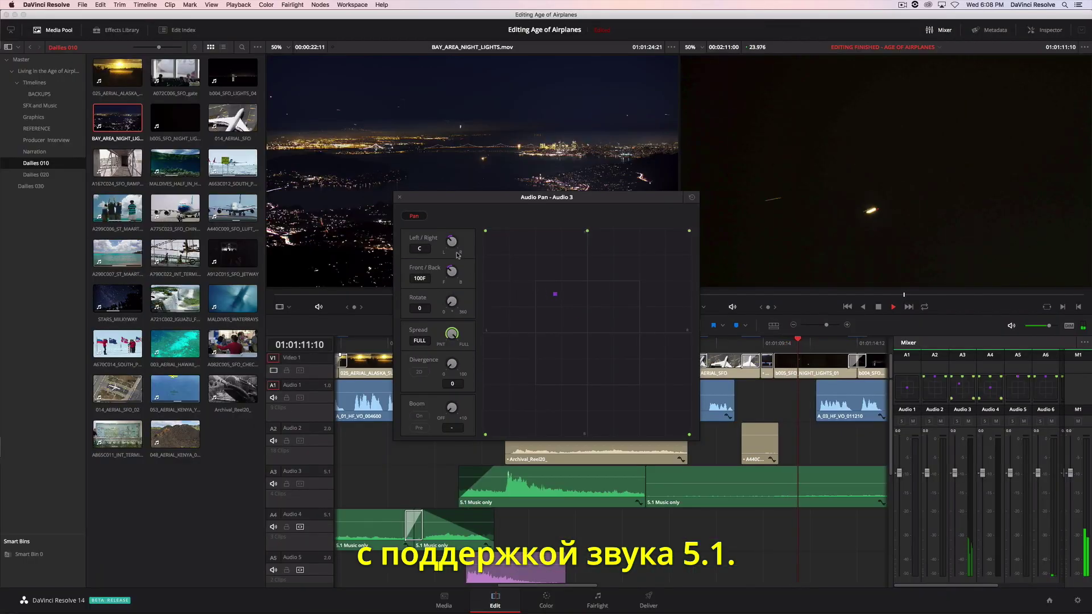
{"action": "left_click", "coordinate": [400, 199]}
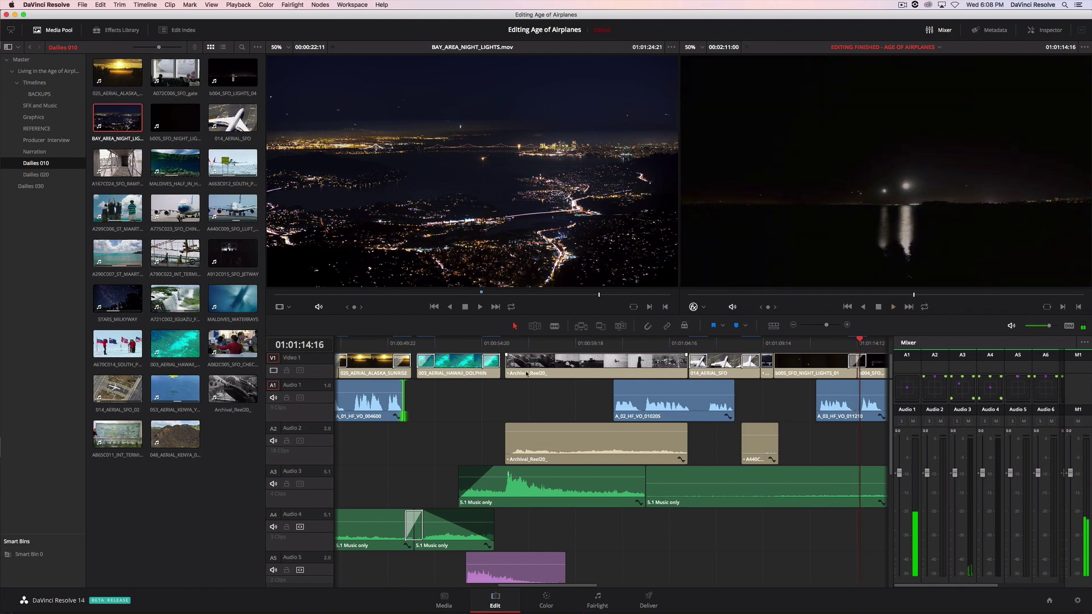
Step: Boost EQ band 3 of the Audio 2 archival clip to +1.5
{"action": "left_click", "coordinate": [587, 444]}
{"action": "left_click", "coordinate": [1043, 30]}
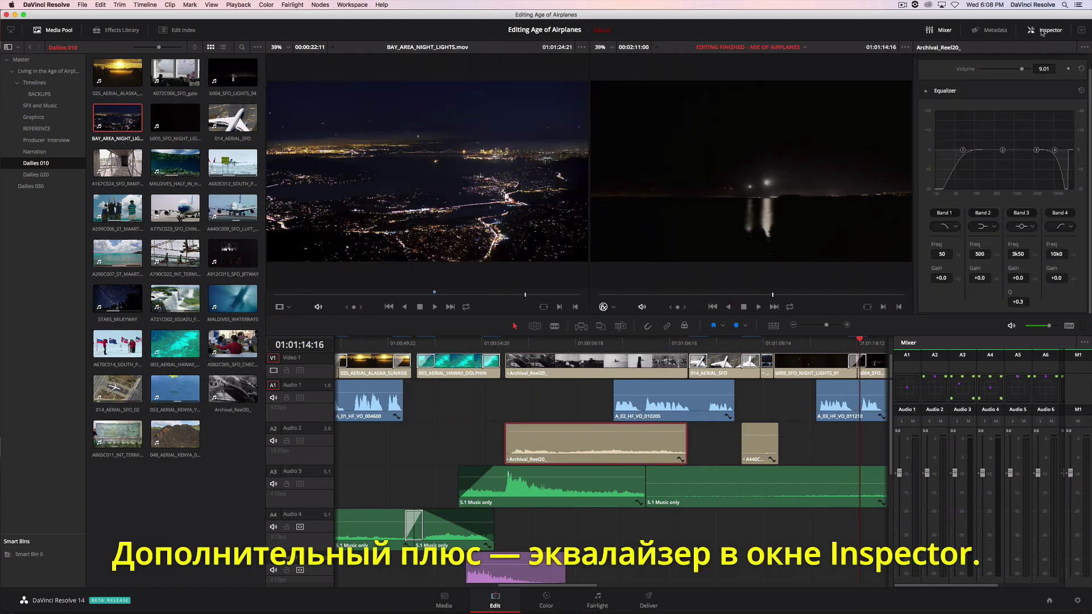
{"action": "left_click_drag", "start_coordinate": [1036, 151], "coordinate": [1037, 147]}
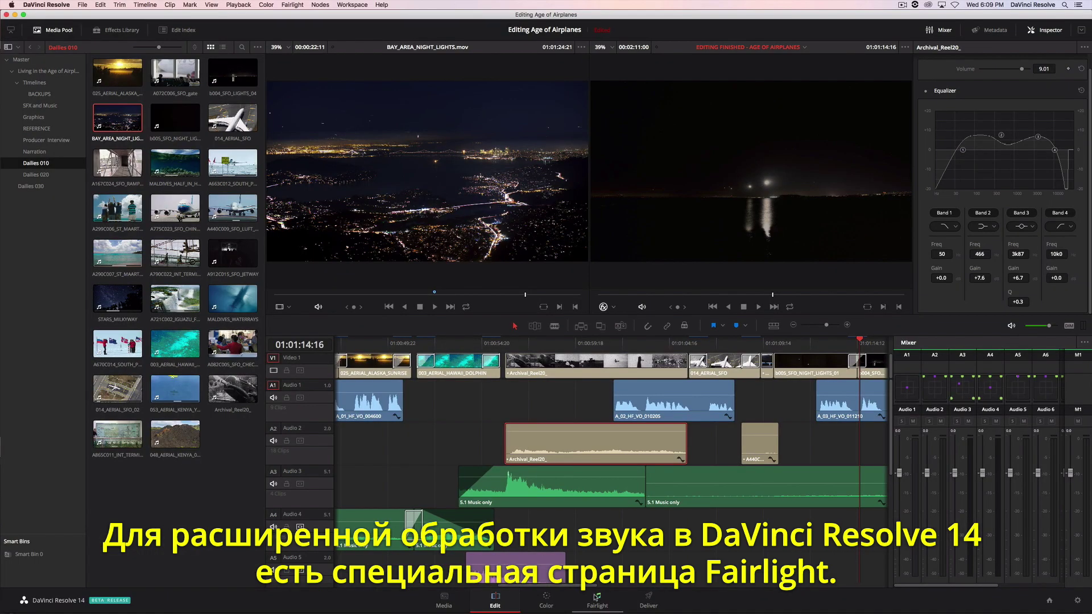
Step: On the Fairlight page, play the mix with taller audio tracks and a zoomed-out timeline
{"action": "key", "text": "shift+7"}
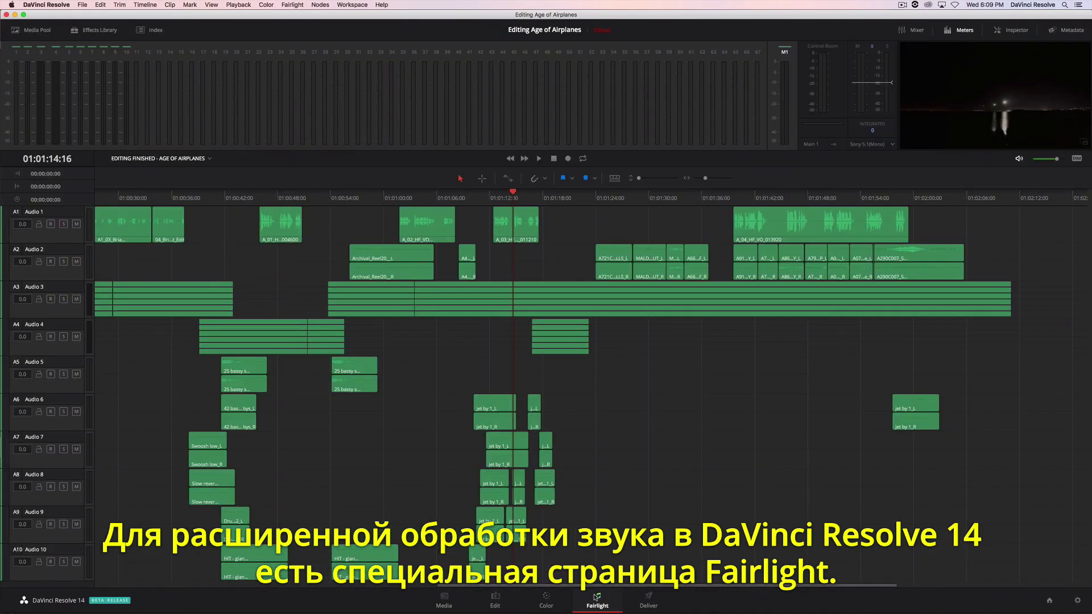
{"action": "key", "text": "space"}
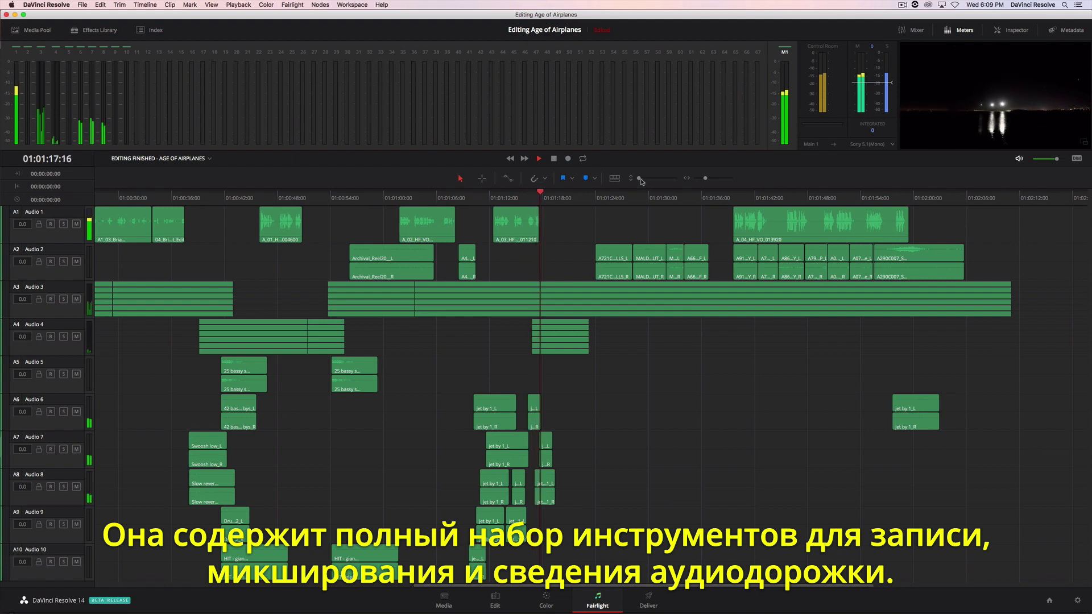
{"action": "left_click_drag", "start_coordinate": [639, 178], "coordinate": [708, 181]}
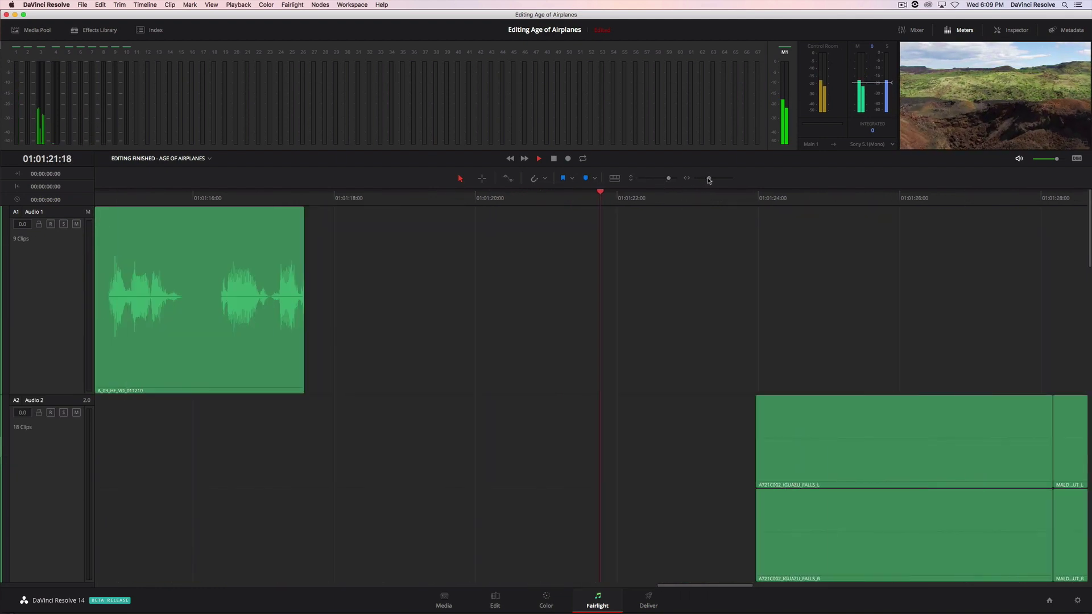
{"action": "key", "text": "super+minus"}
{"action": "key", "text": "super+minus"}
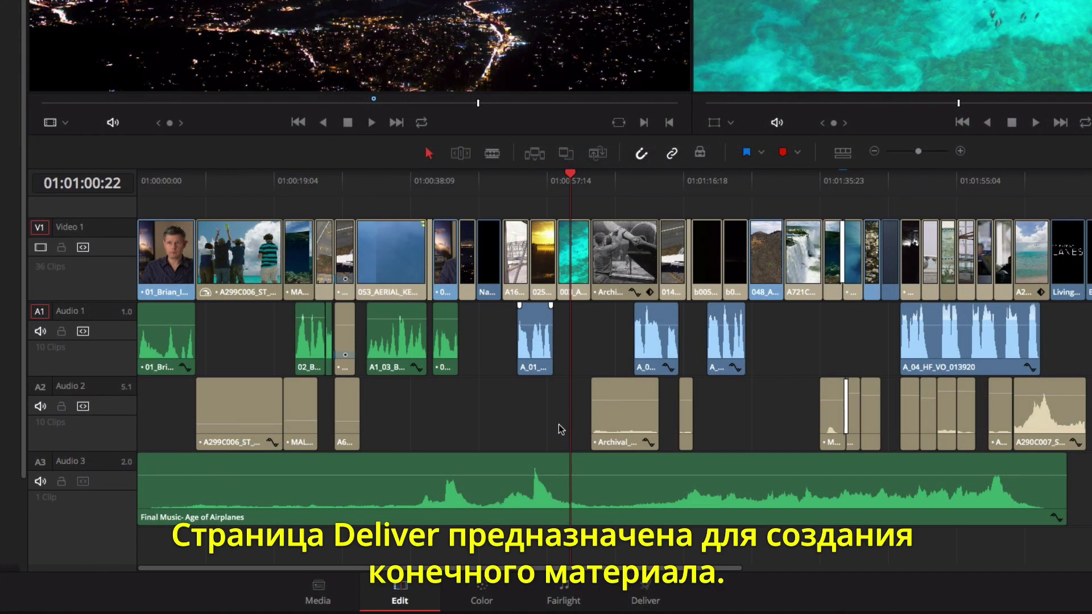
Step: On the Deliver page, pick the Vimeo 1080p preset, review Video, Audio and File settings, and queue it
{"action": "left_click", "coordinate": [646, 592]}
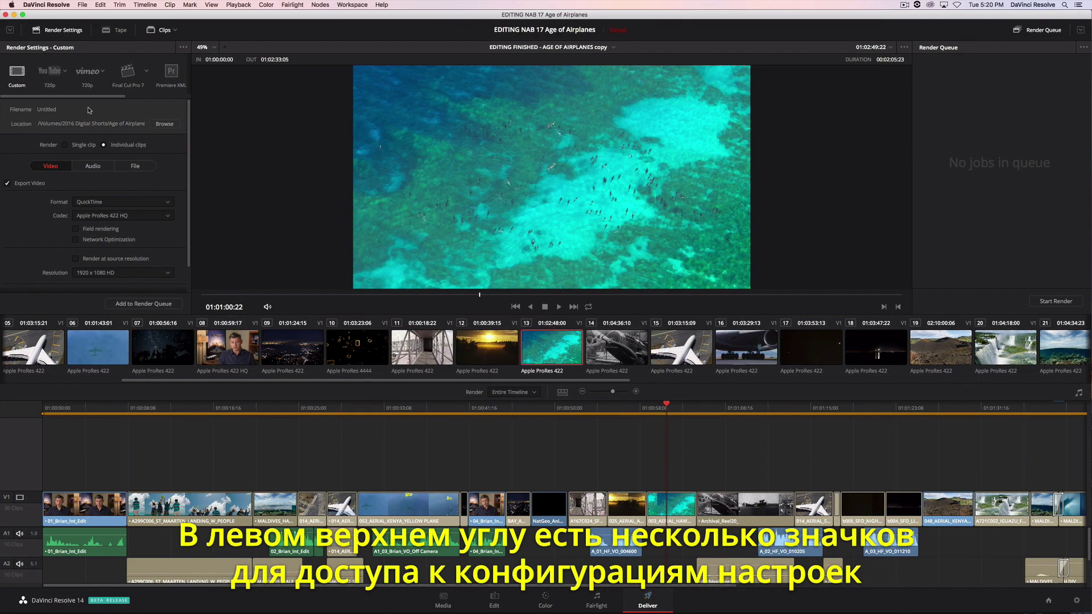
{"action": "left_click_drag", "start_coordinate": [87, 97], "coordinate": [129, 97]}
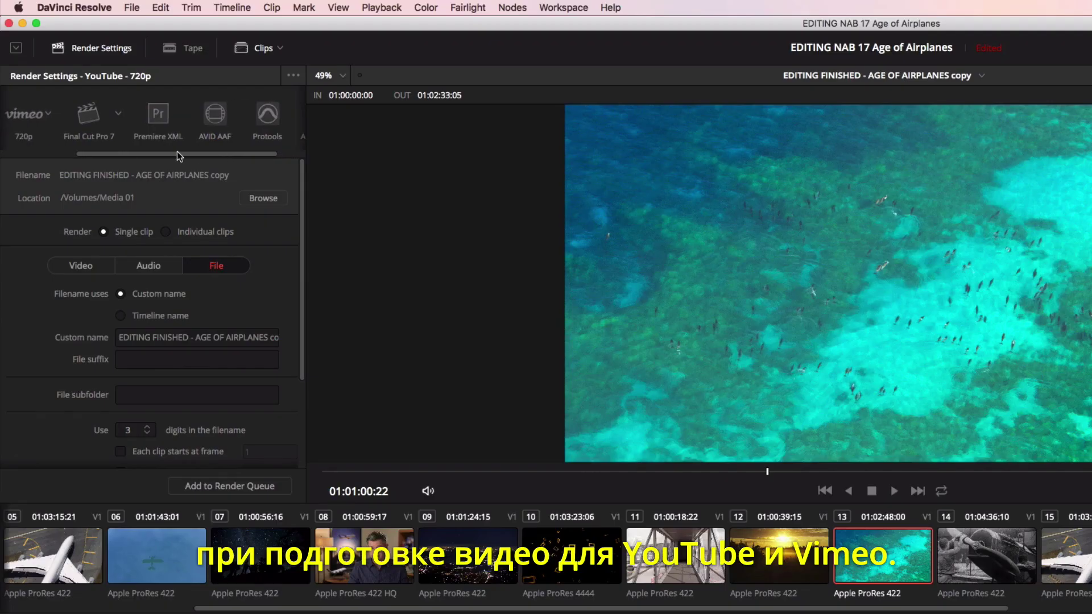
{"action": "left_click_drag", "start_coordinate": [176, 151], "coordinate": [108, 156]}
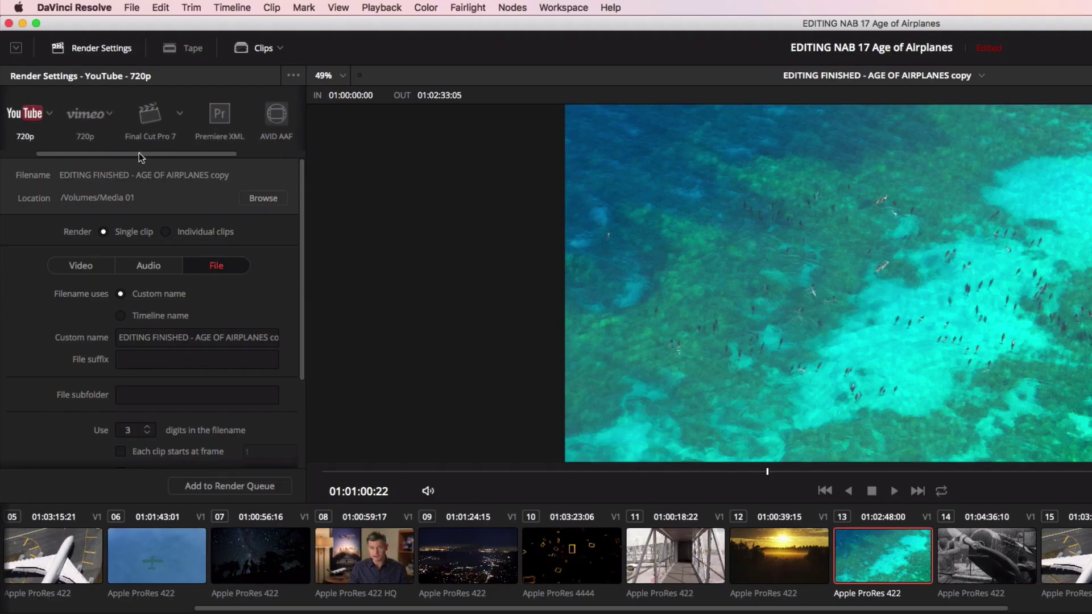
{"action": "left_click", "coordinate": [156, 126]}
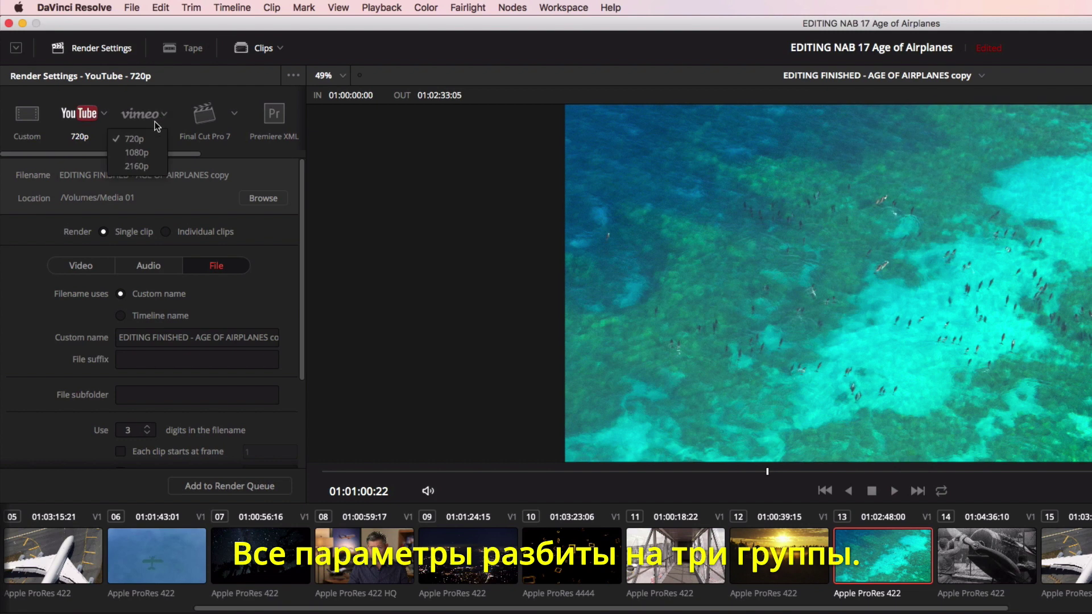
{"action": "left_click", "coordinate": [137, 153]}
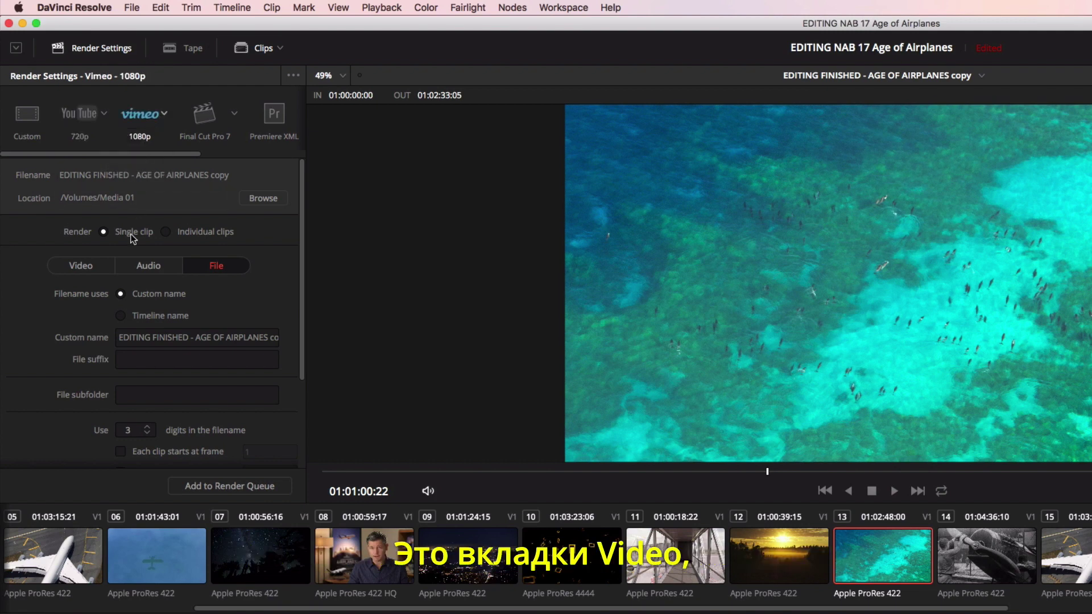
{"action": "left_click", "coordinate": [99, 271]}
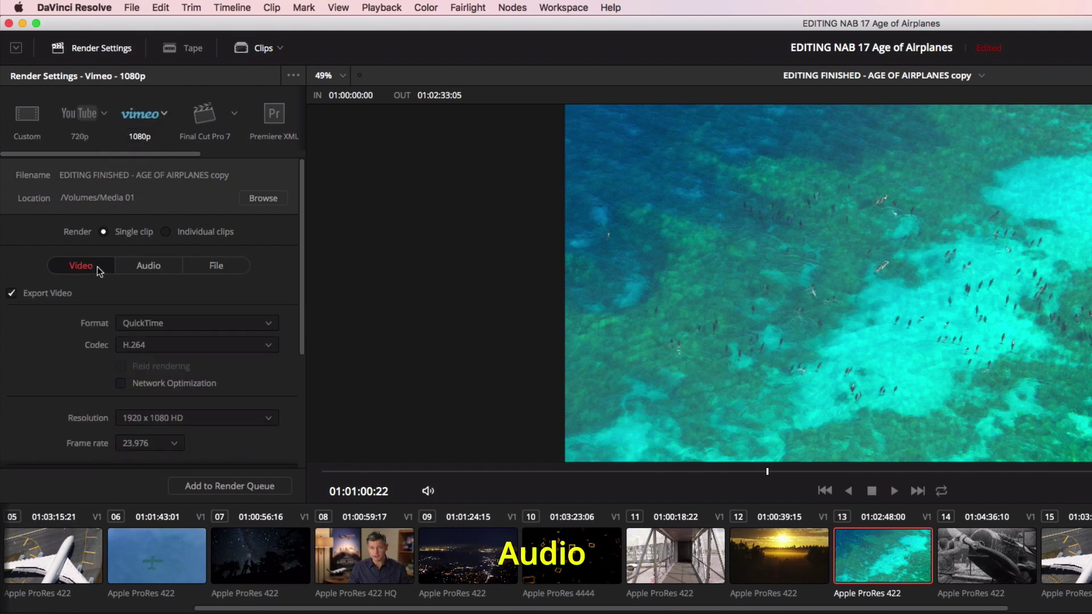
{"action": "left_click", "coordinate": [137, 272]}
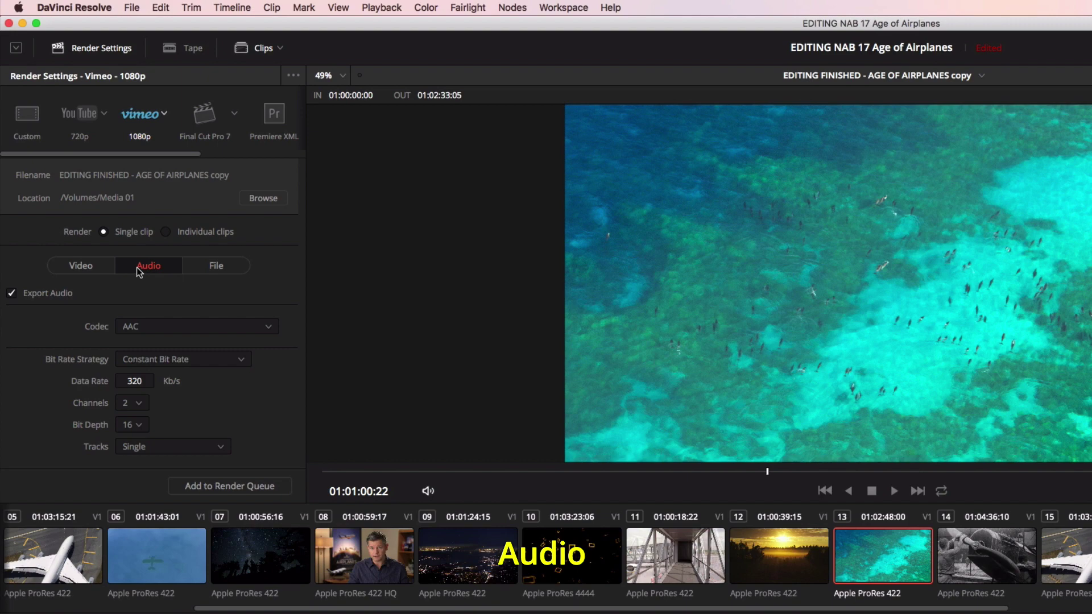
{"action": "left_click", "coordinate": [203, 265]}
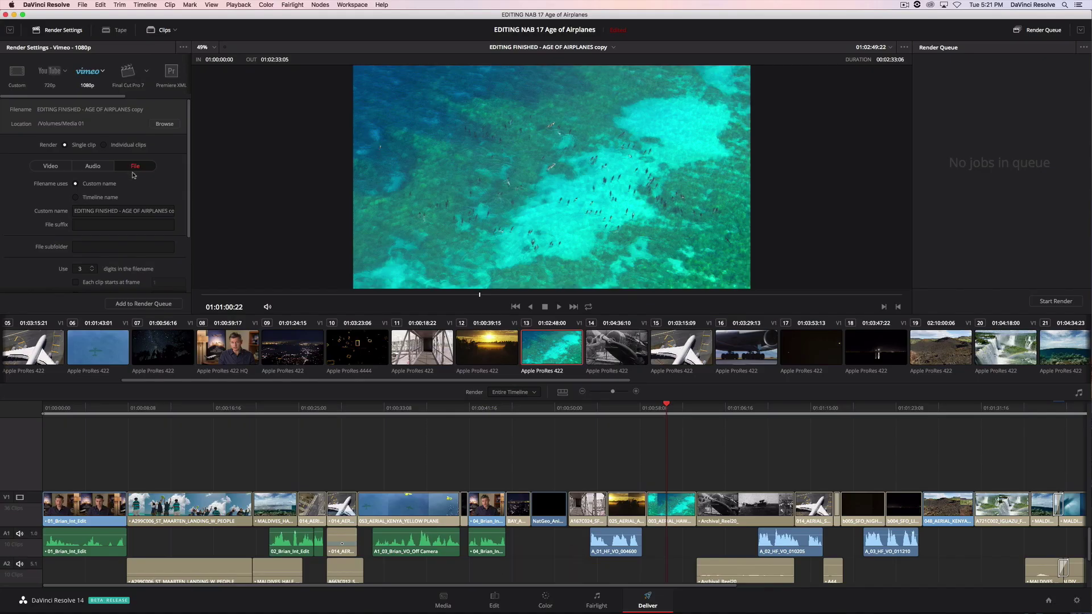
{"action": "left_click", "coordinate": [157, 304]}
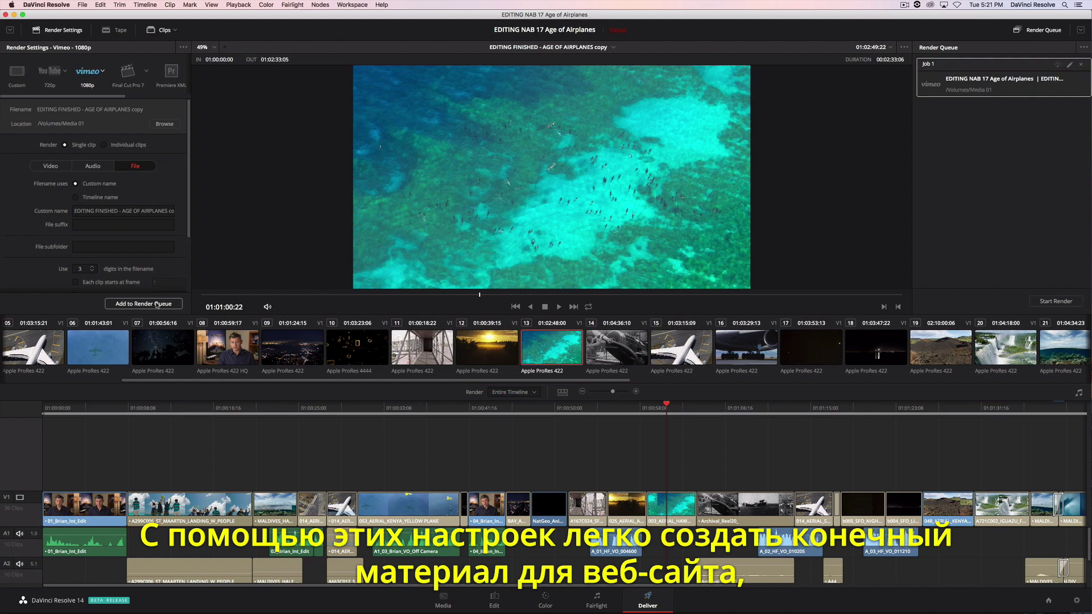